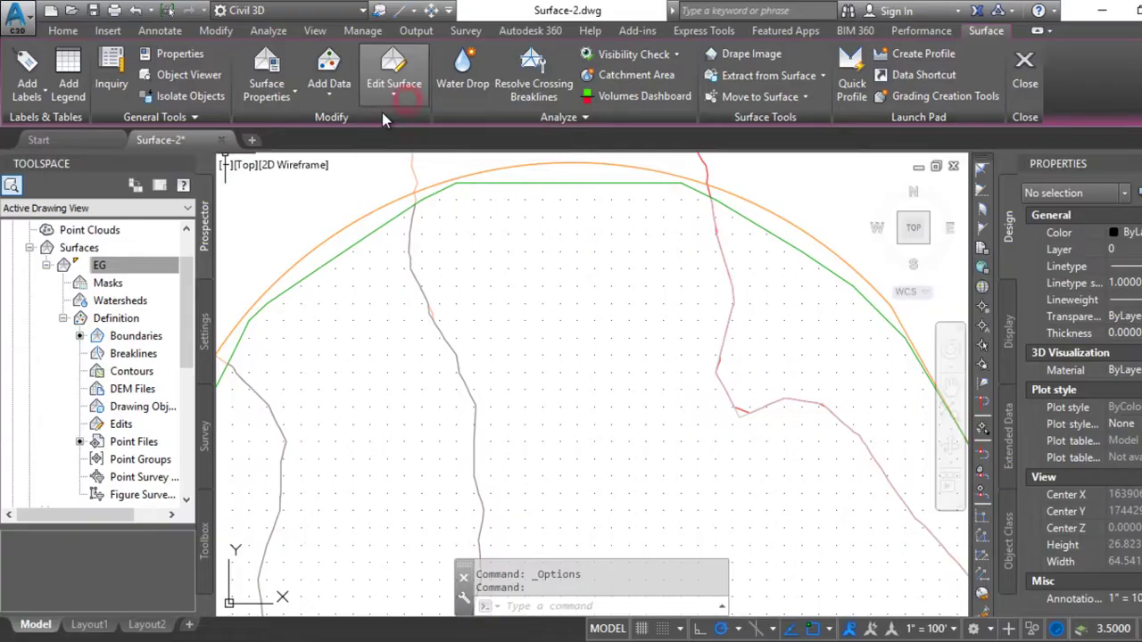
Step: Start Simplify Surface on the EG surface using the Point Removal method
left_click(406, 87)
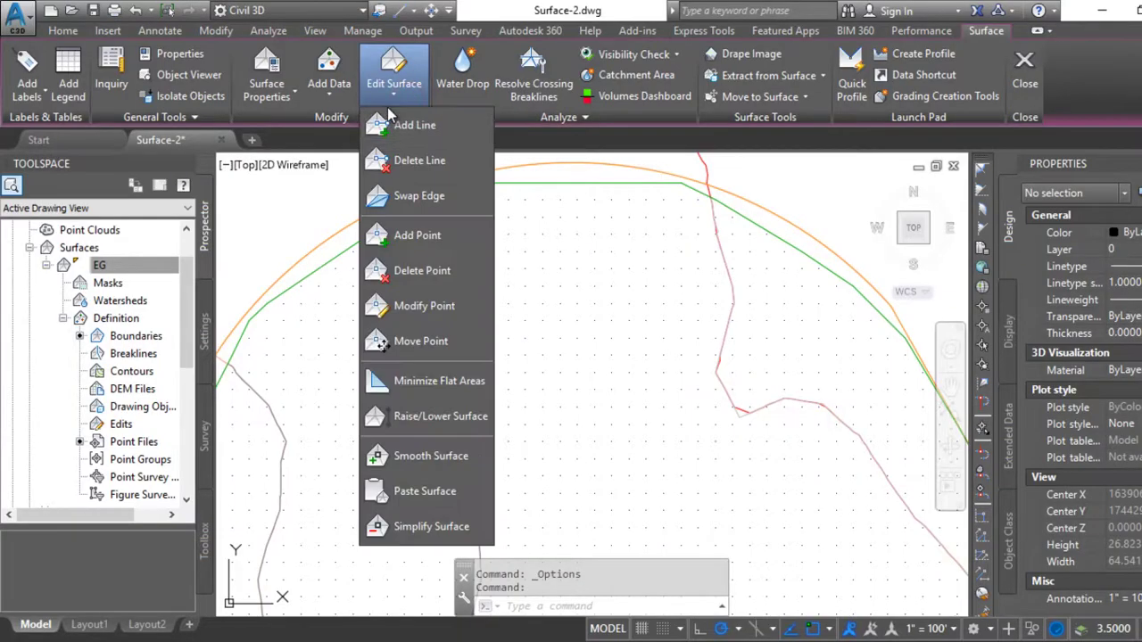
left_click(425, 527)
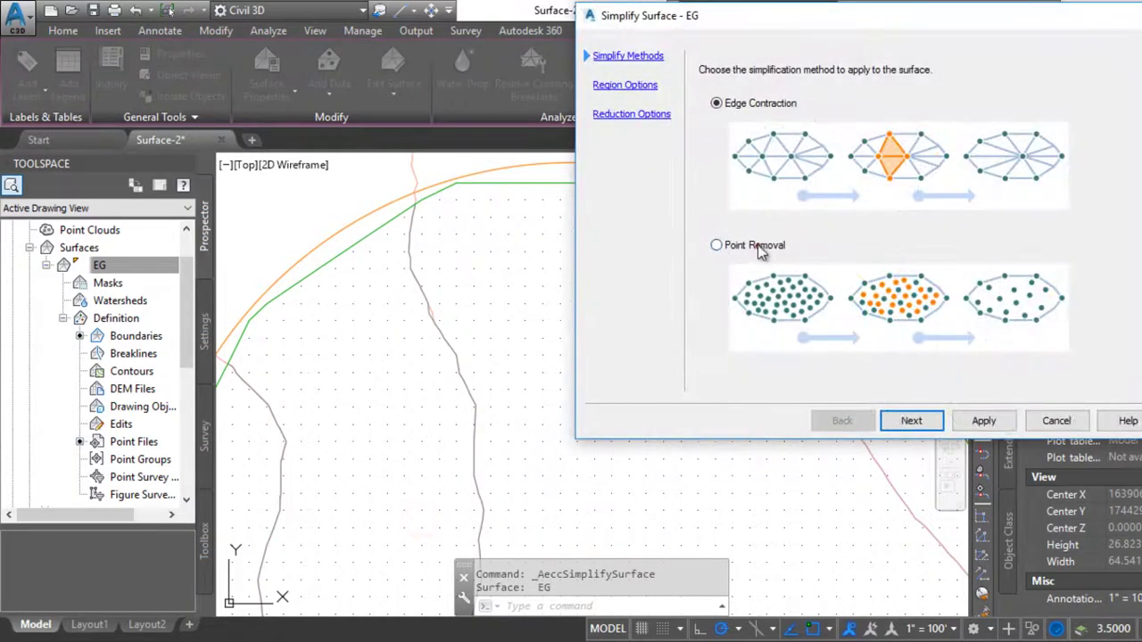
left_click(755, 246)
left_click(982, 421)
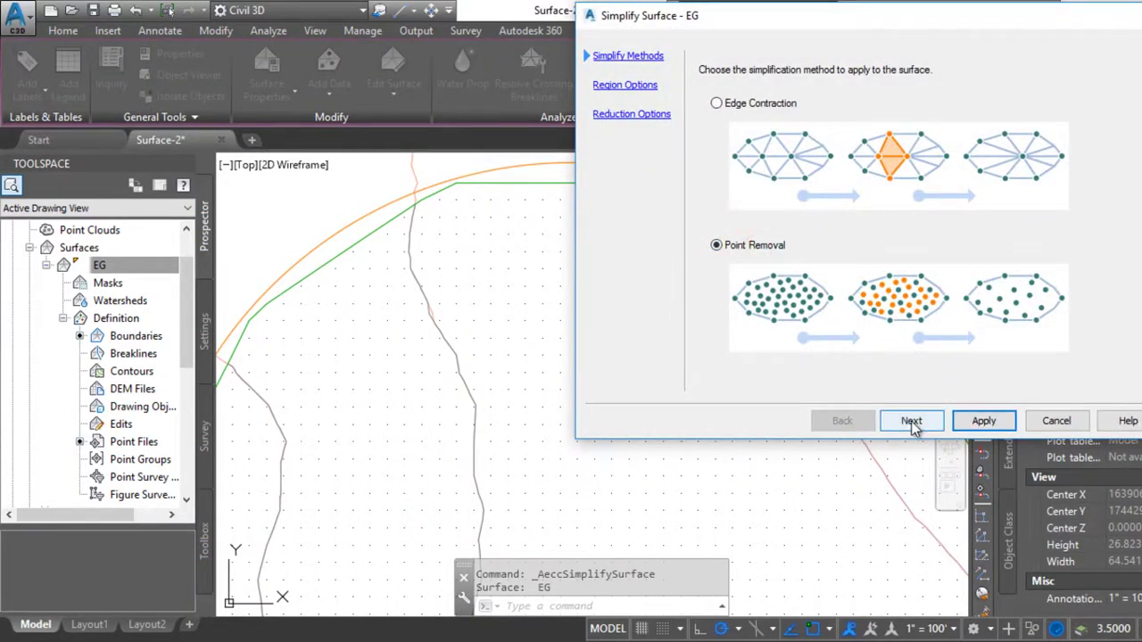
left_click(912, 422)
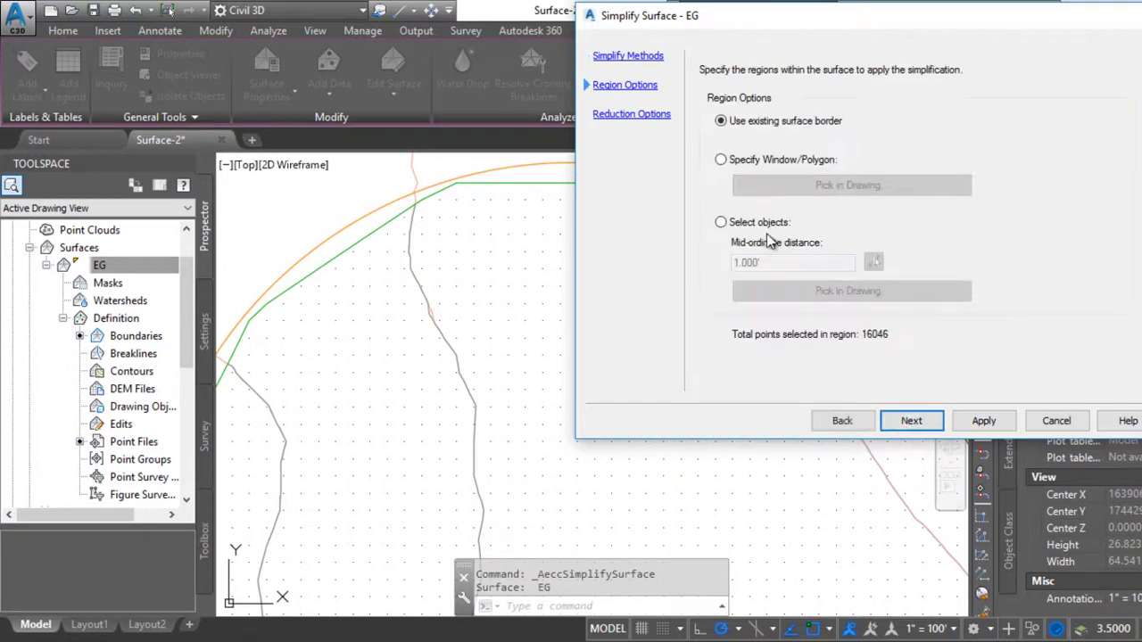
Step: Pick the curved boundary in the drawing as the region to simplify
left_click(727, 223)
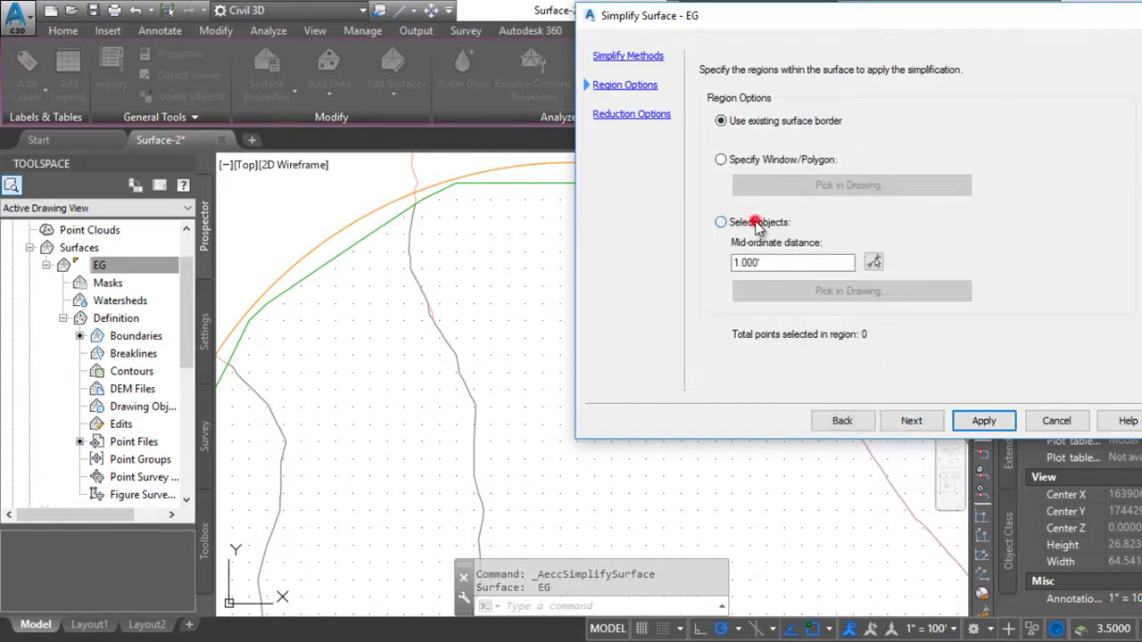
left_click(842, 291)
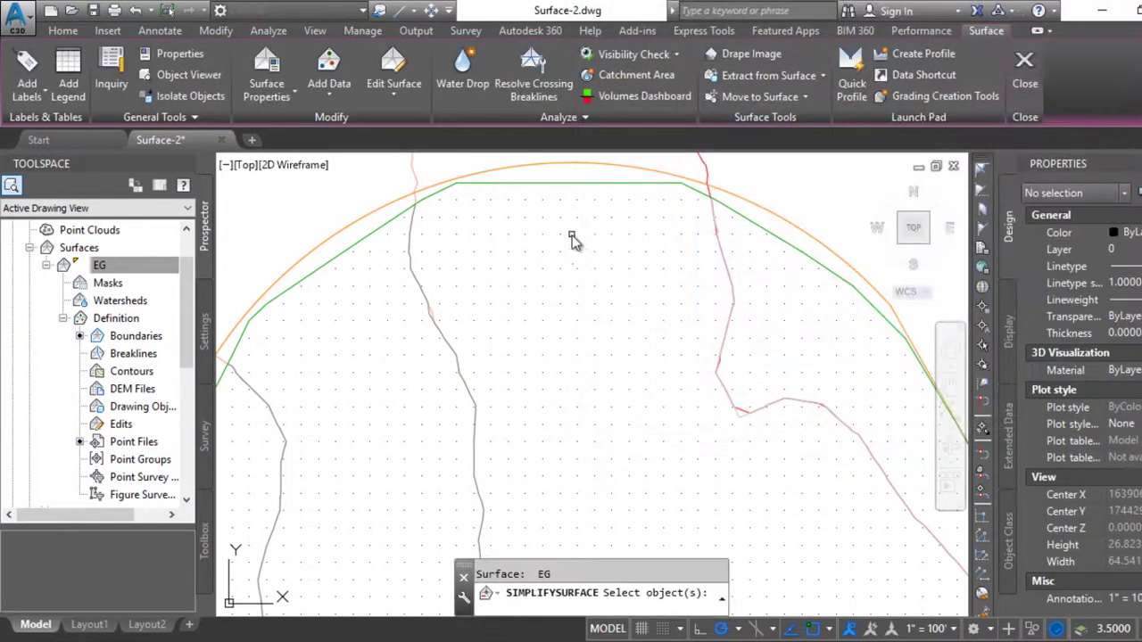
left_click(393, 204)
key("Return")
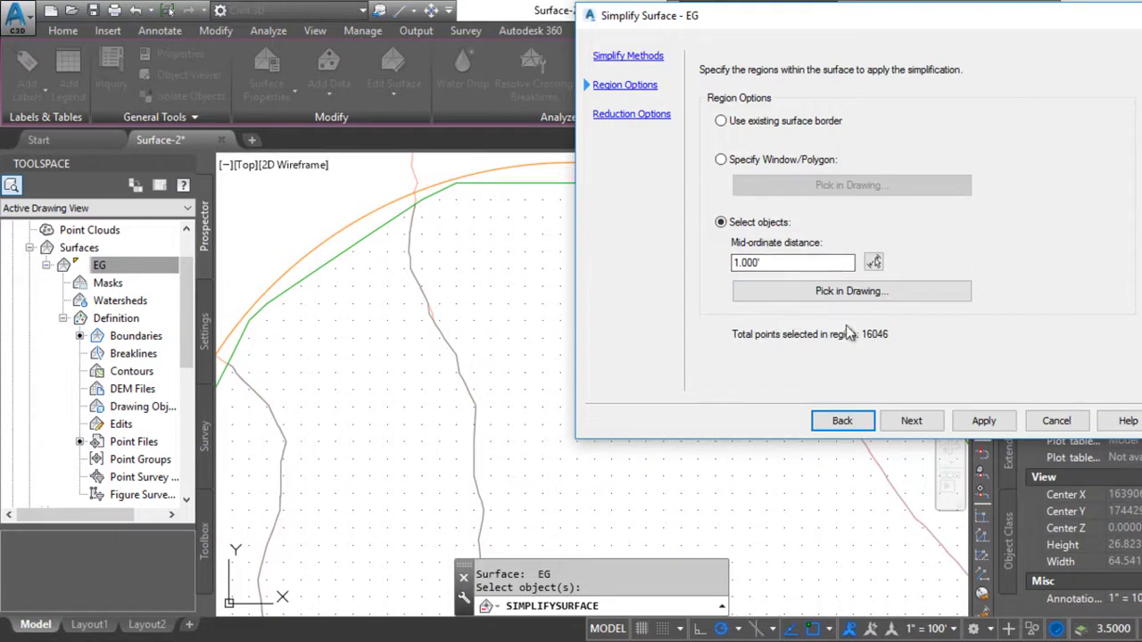
Step: Remove 50% of points with no maximum elevation change limit, dropping 8023 of 16046 points
left_click(919, 417)
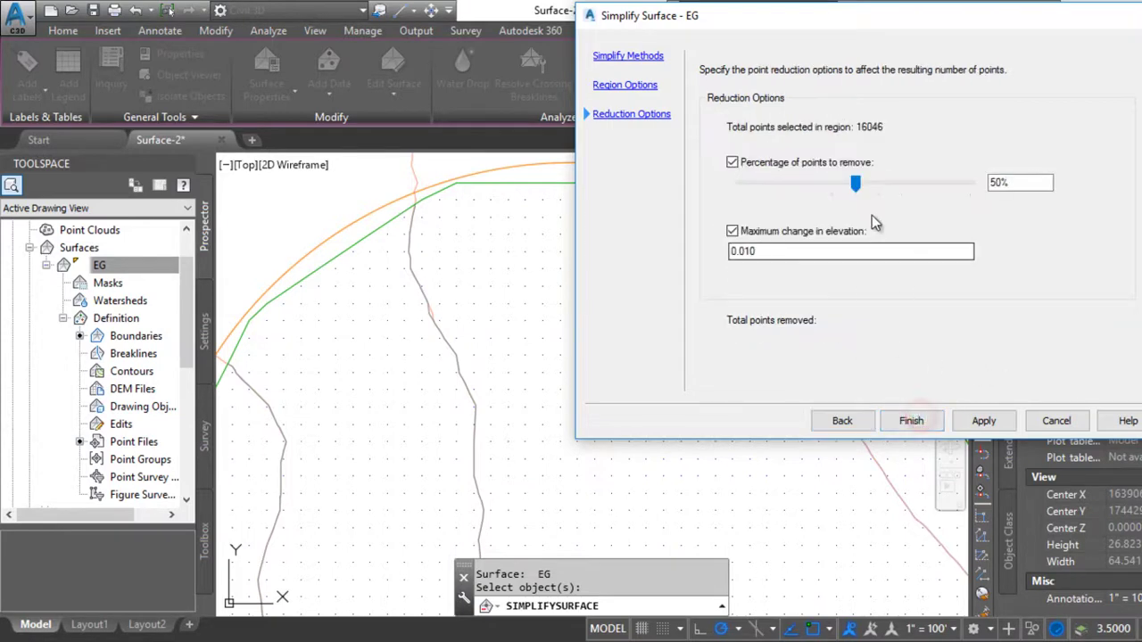
left_click(732, 232)
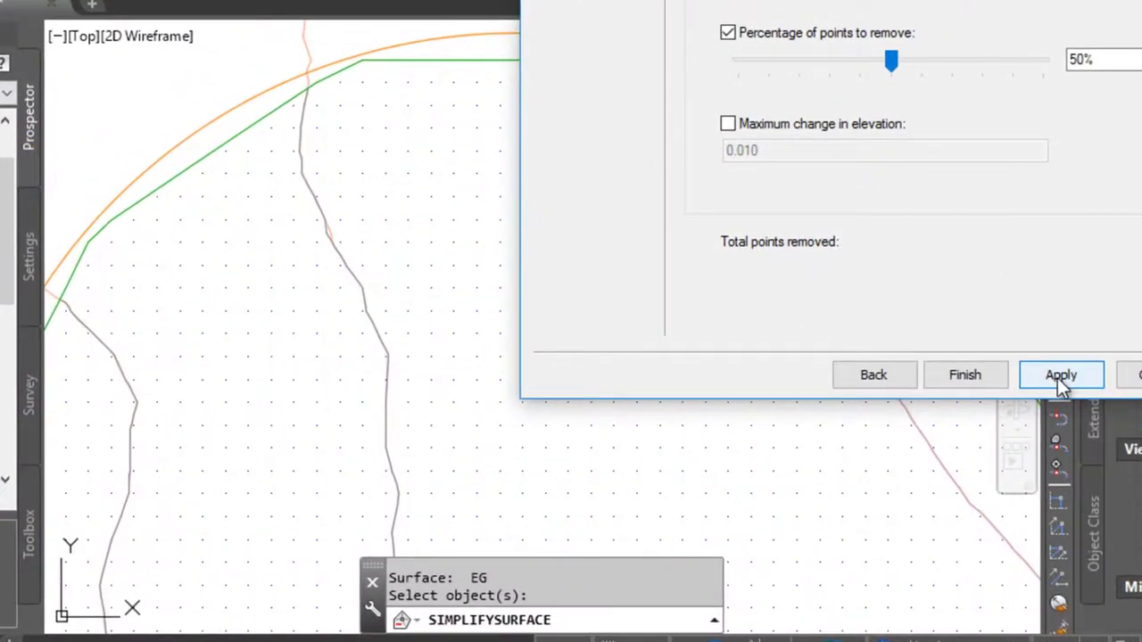
left_click(1060, 375)
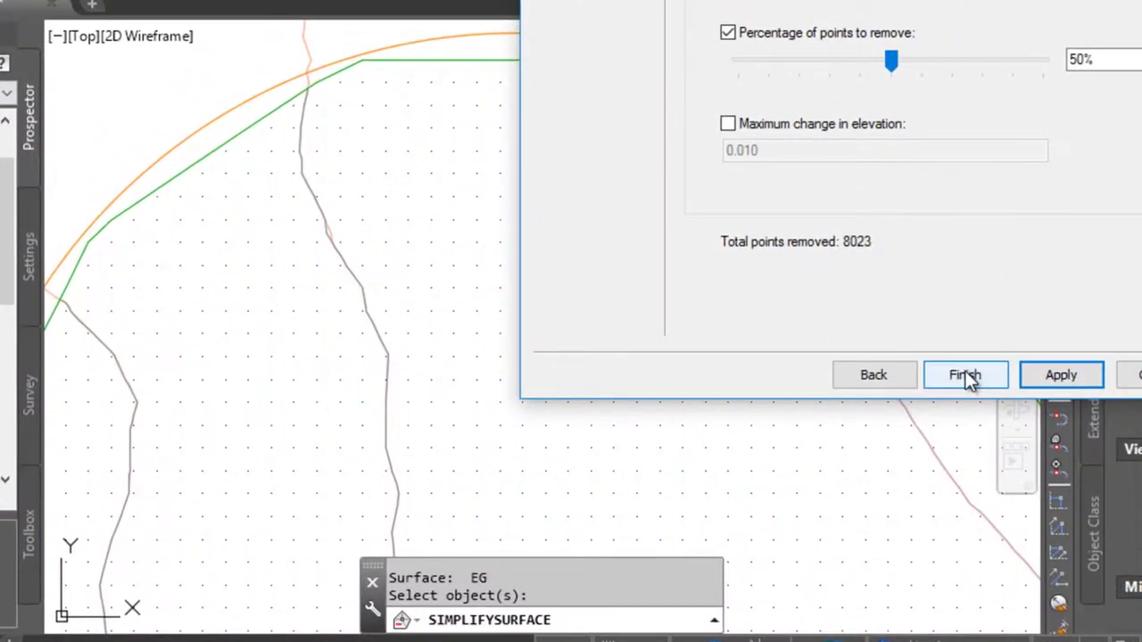
left_click(966, 376)
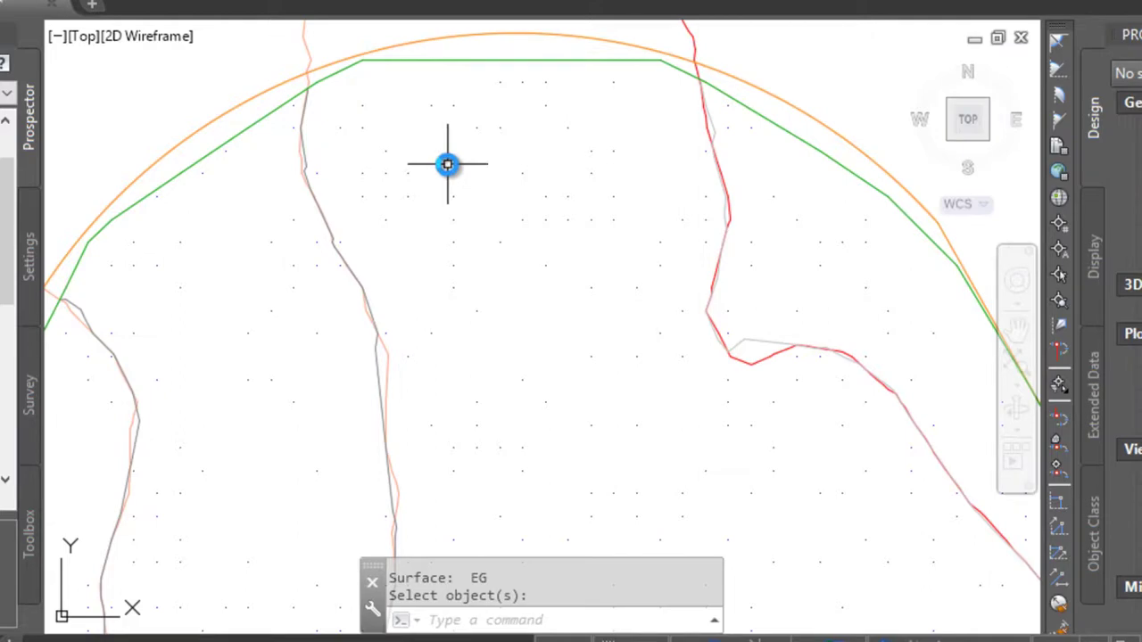
key("Escape")
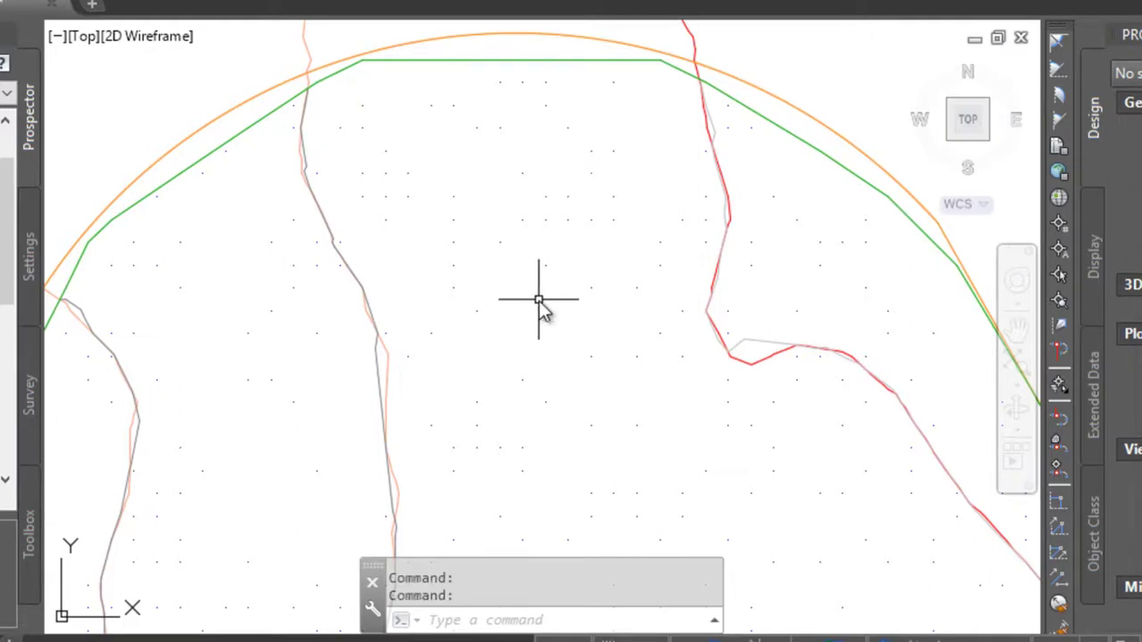
scroll(531, 301, "down", 5)
middle_click_drag(530, 275, 494, 190)
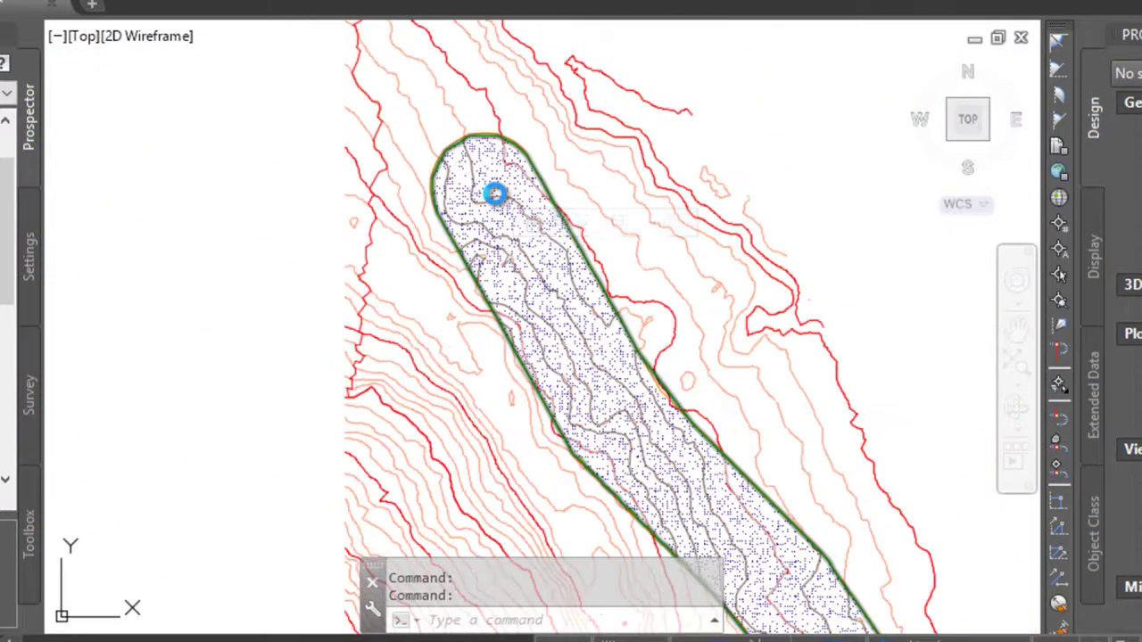
scroll(493, 189, "up", 5)
scroll(479, 201, "down", 5)
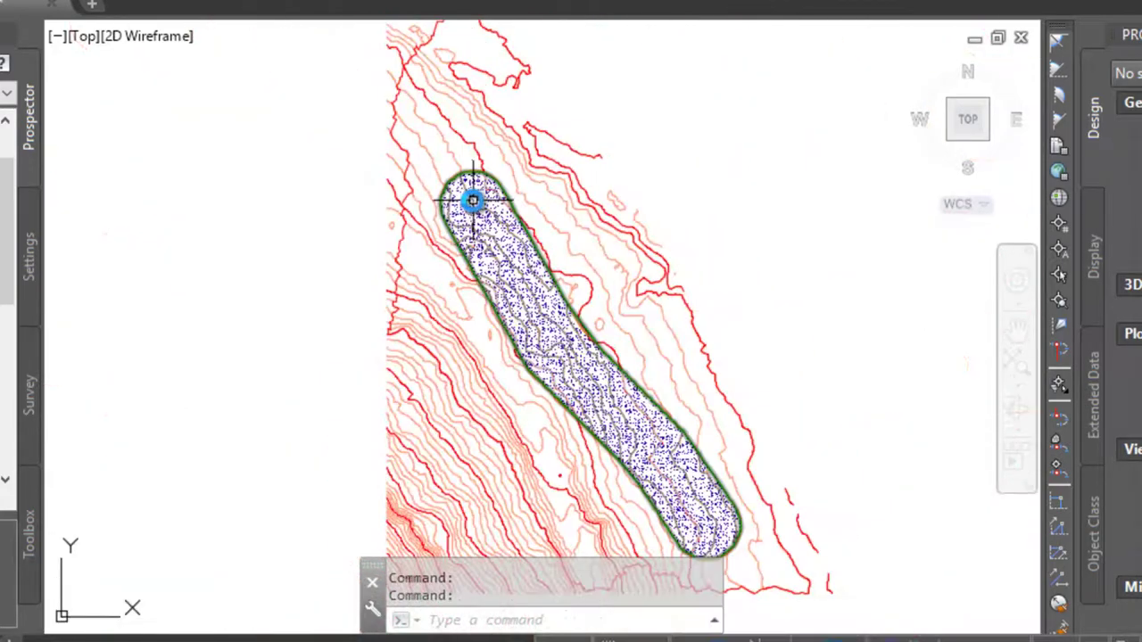
scroll(470, 194, "up", 4)
scroll(470, 211, "up", 2)
scroll(469, 211, "down", 2)
middle_click_drag(469, 211, 466, 241)
scroll(466, 242, "down", 1)
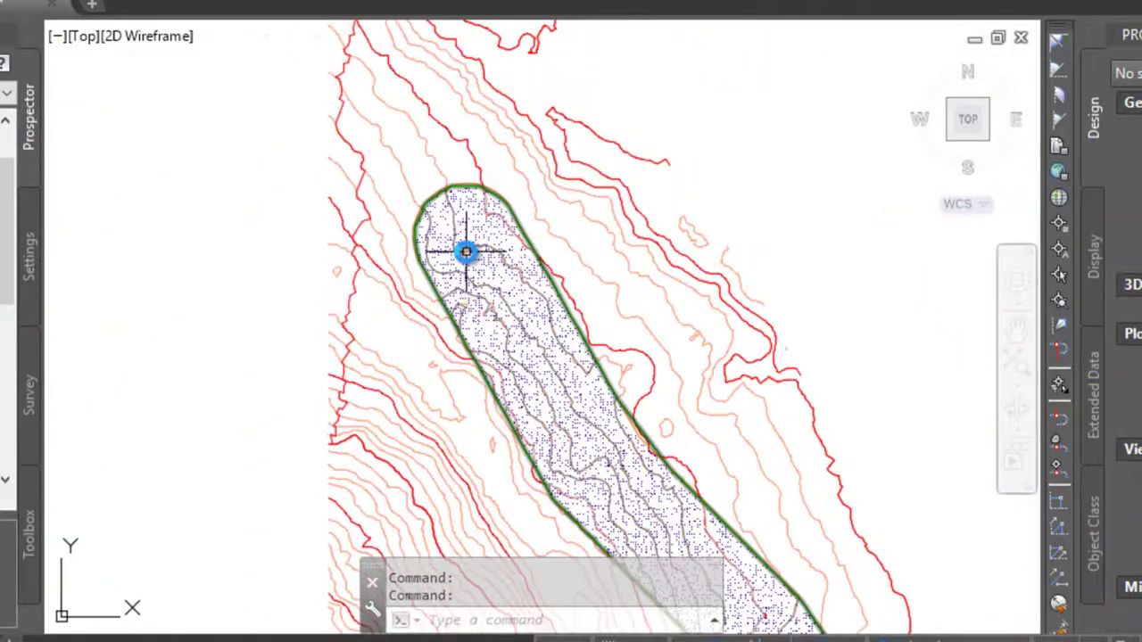
scroll(467, 255, "down", 2)
scroll(467, 268, "up", 2)
scroll(473, 254, "up", 2)
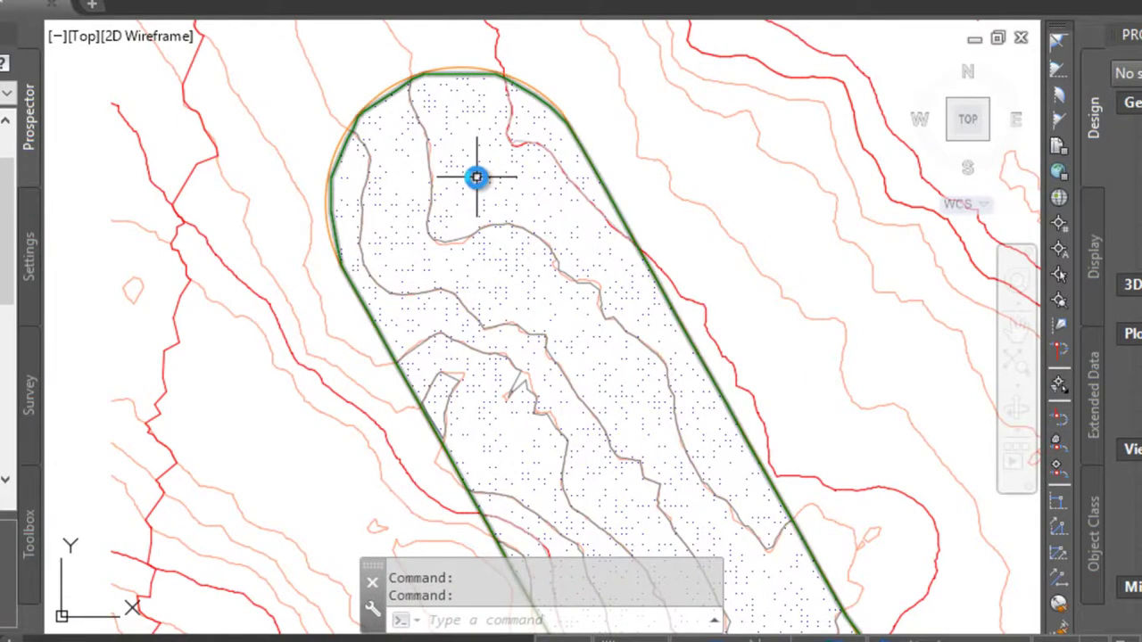
scroll(472, 158, "down", 2)
mouse_move(464, 184)
middle_mouse_down()
mouse_move(342, 137)
mouse_move(344, 321)
middle_mouse_up()
scroll(341, 134, "up", 3)
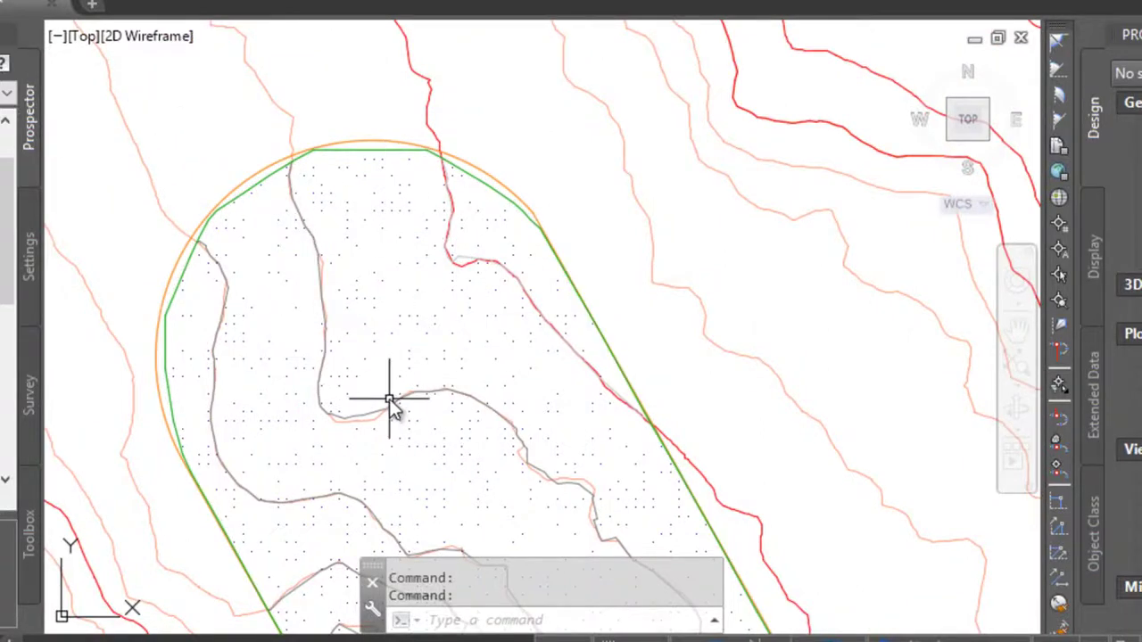
left_click(386, 370)
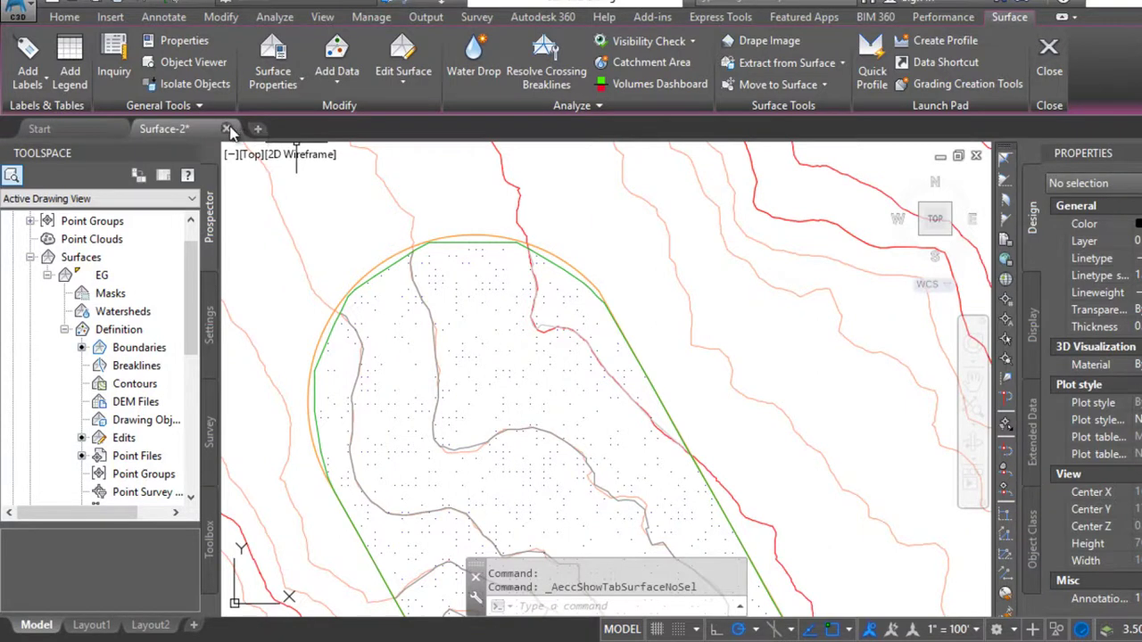
Step: Save and close Surface-2, then open Surface-3.dwg
left_click(227, 130)
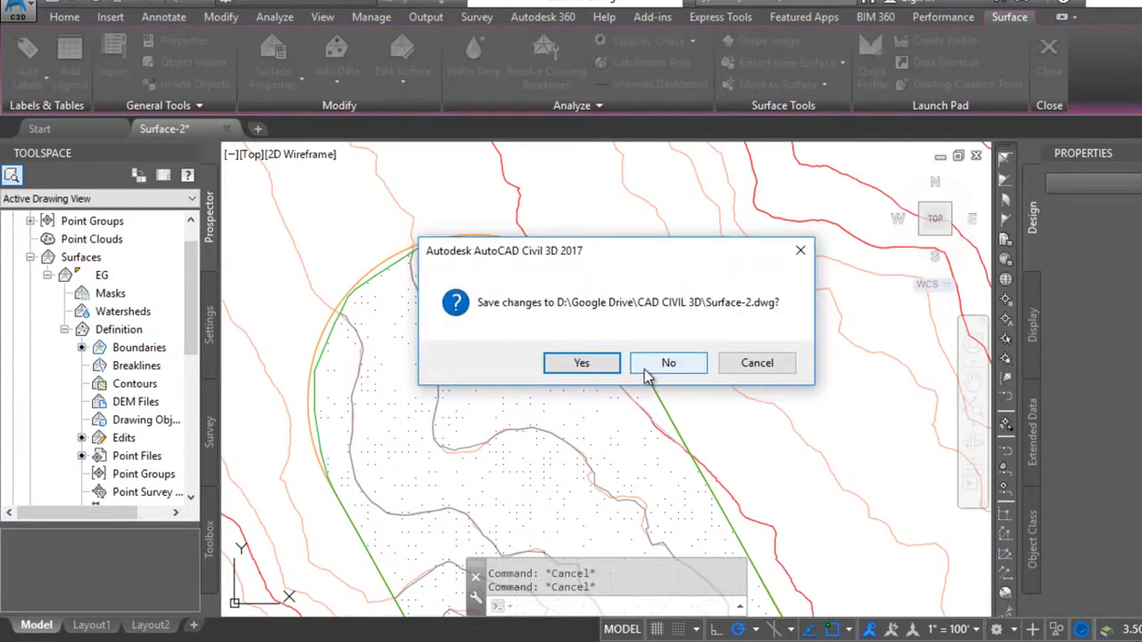
left_click(577, 361)
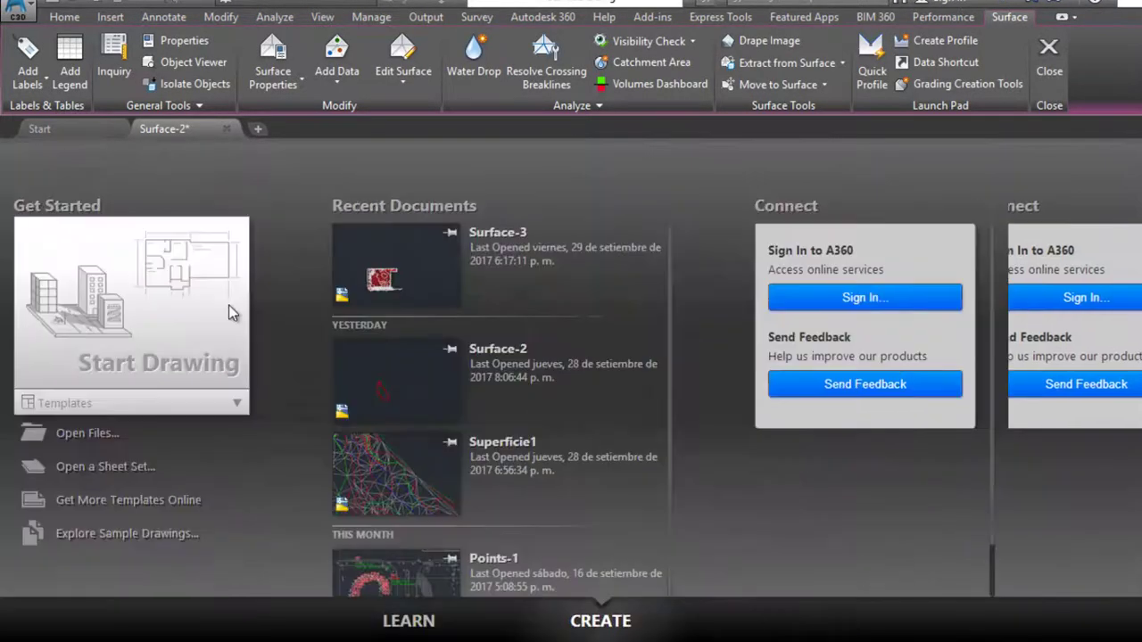
left_click(147, 434)
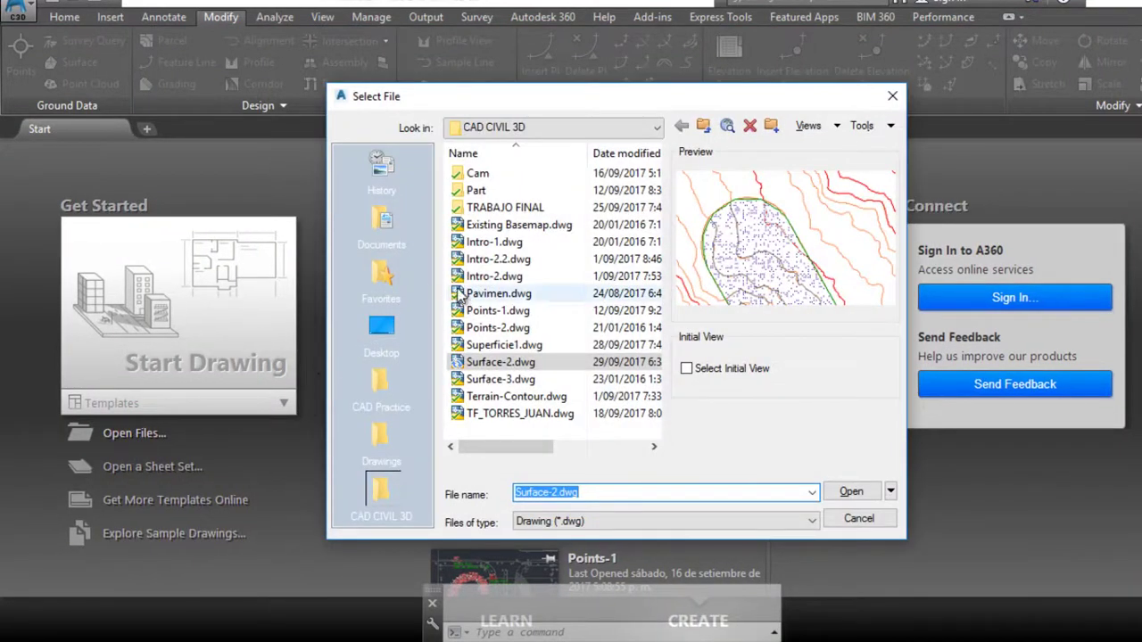
left_click(500, 380)
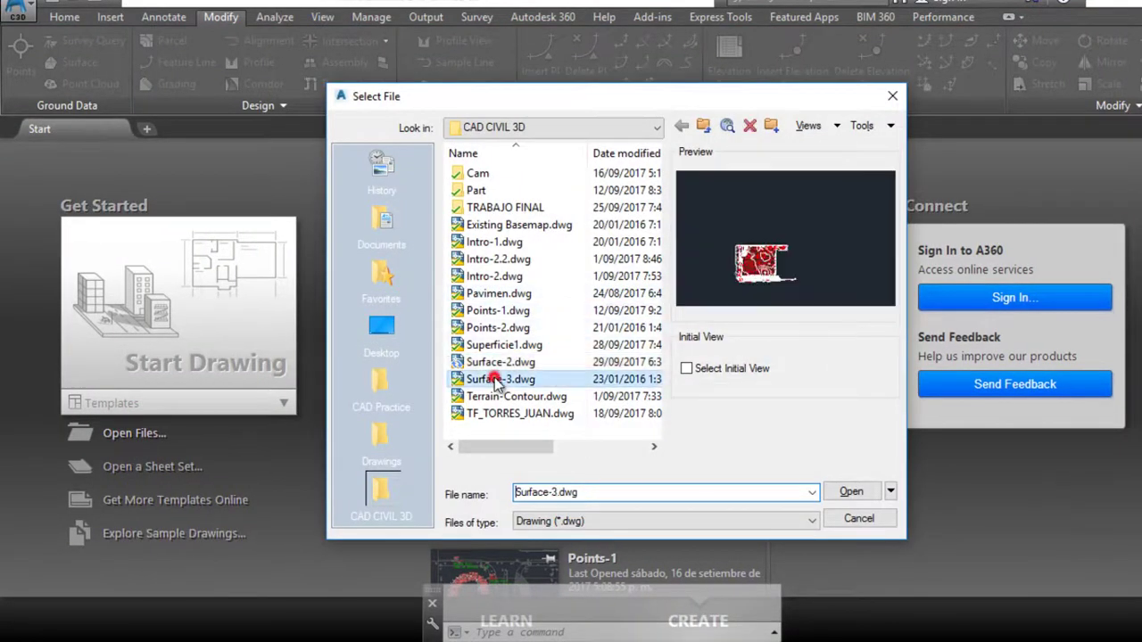
left_click(848, 492)
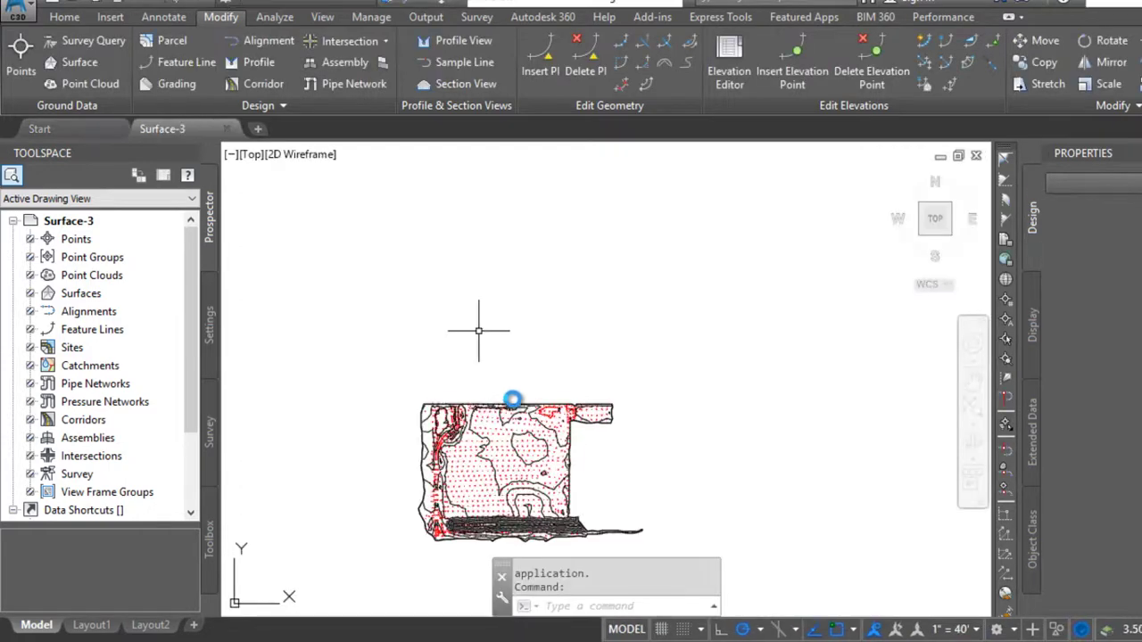
Step: Pan and zoom onto the Surface-3 contours and show the Toolspace Settings tree
middle_click_drag(513, 438, 554, 328)
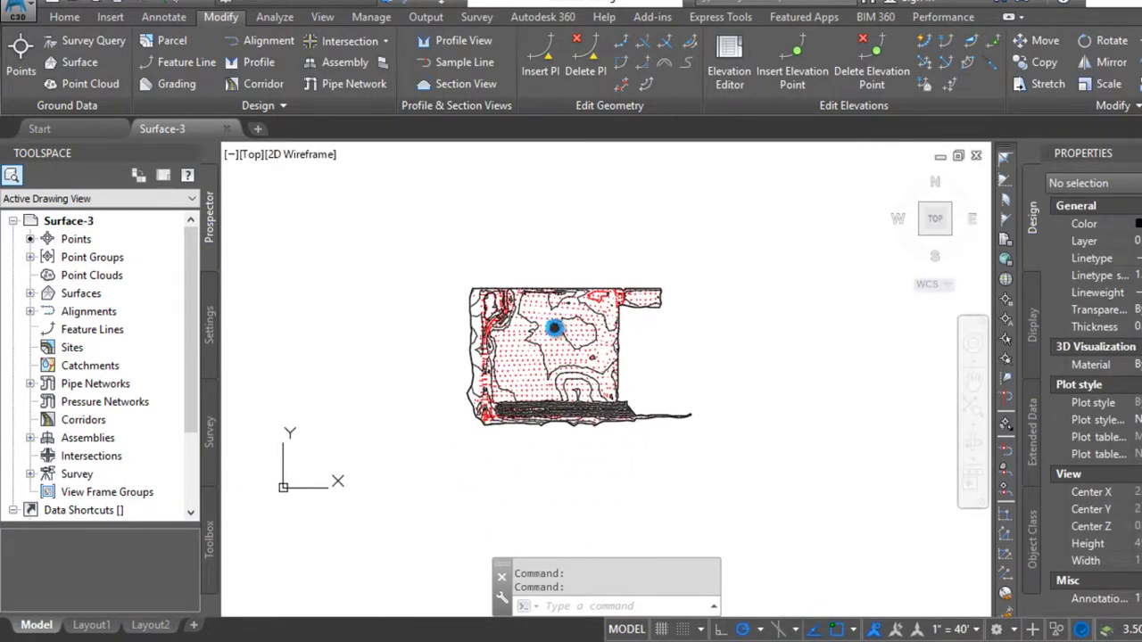
scroll(555, 328, "up", 3)
scroll(556, 328, "up", 3)
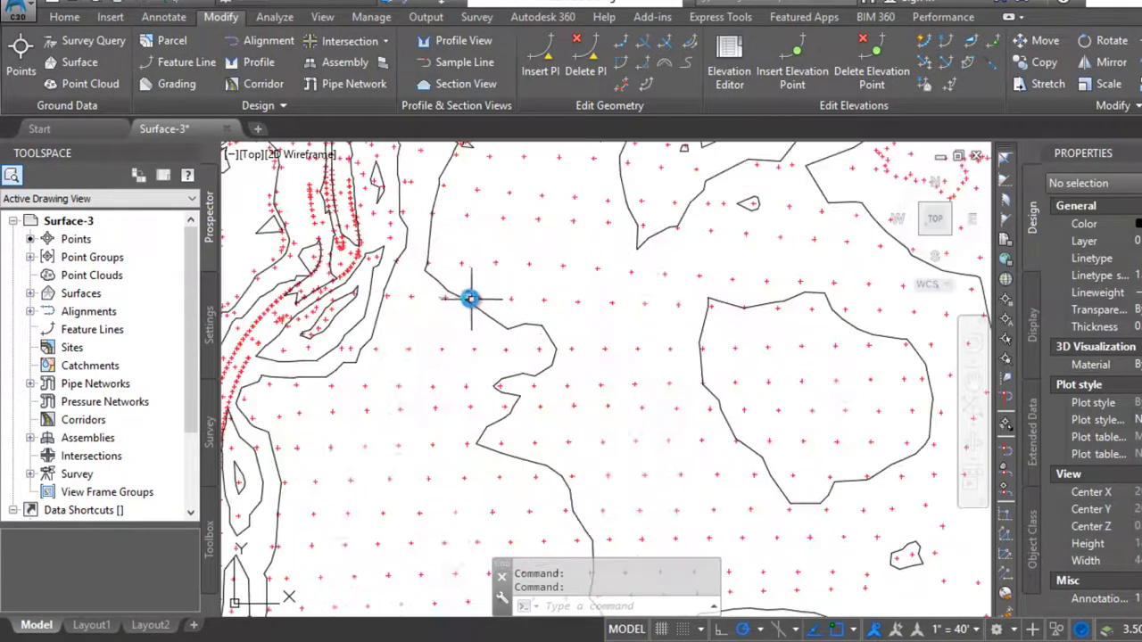
mouse_move(469, 298)
middle_mouse_down()
mouse_move(524, 389)
mouse_move(507, 302)
middle_mouse_up()
scroll(524, 389, "down", 2)
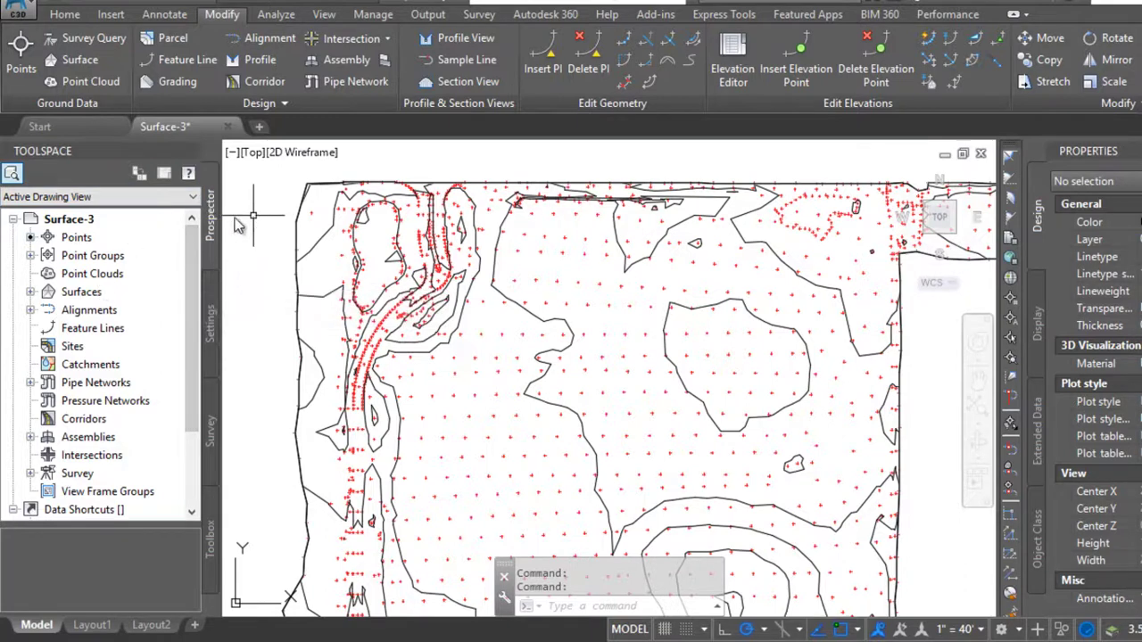
left_click(214, 332)
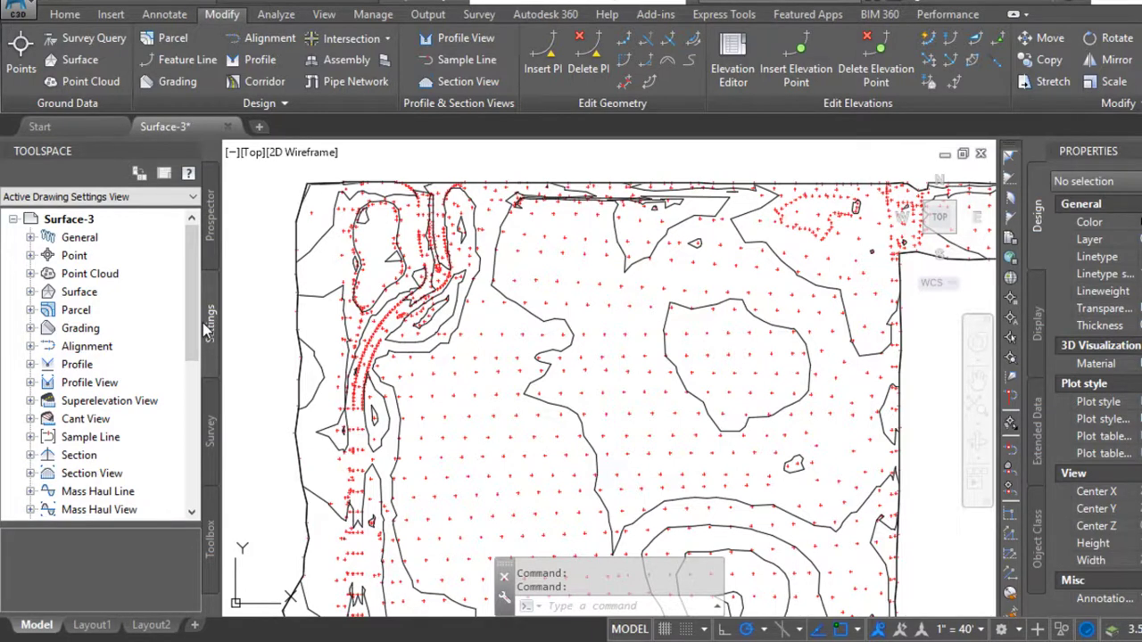
Step: Expand the Surface styles list and edit the Standard surface style
left_click(30, 293)
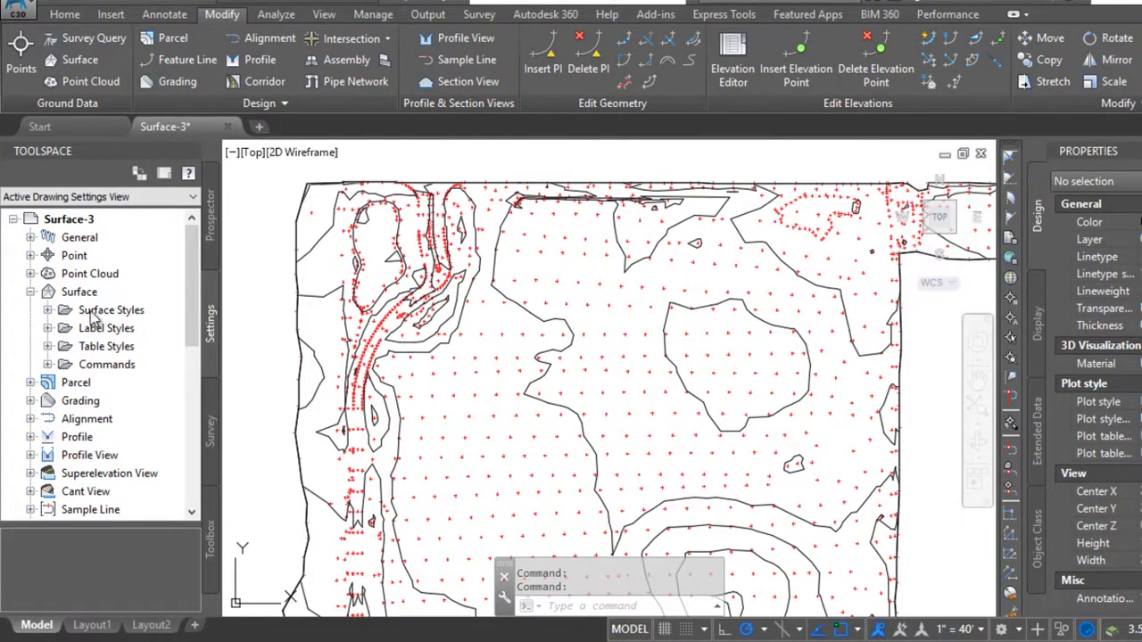
left_click(47, 310)
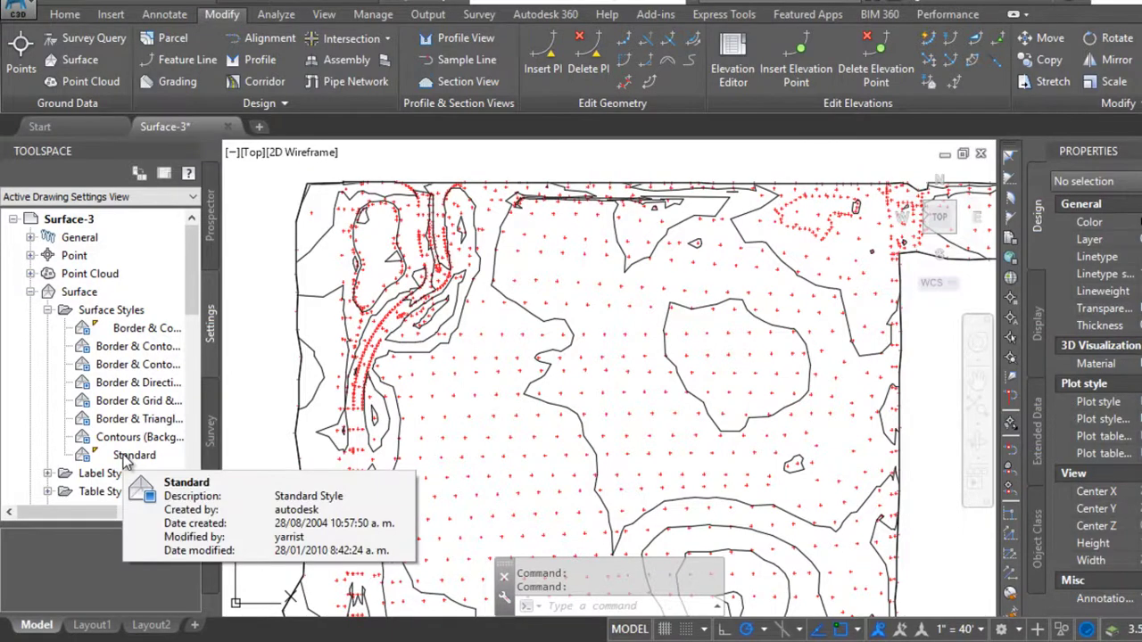
right_click(126, 457)
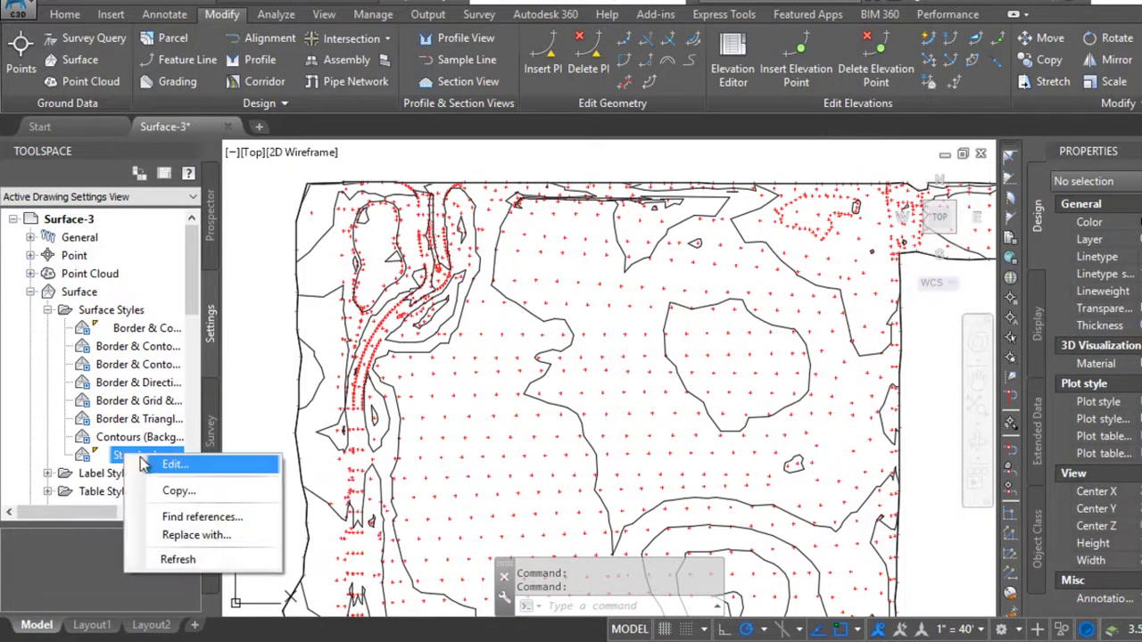
left_click(169, 465)
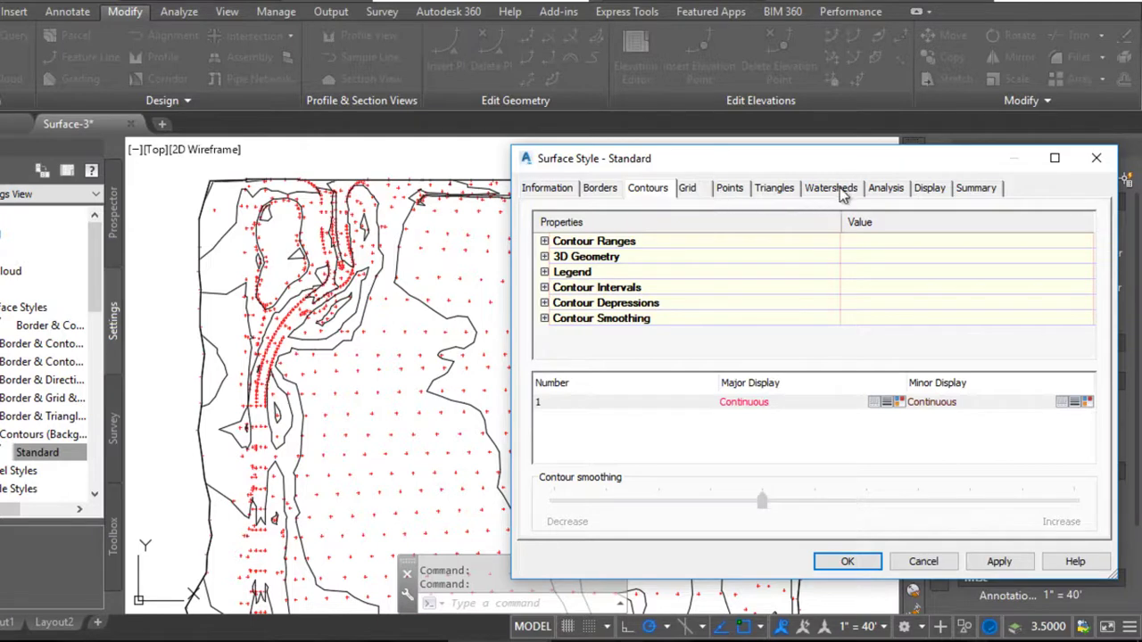
Step: Turn off Points visibility in the Standard style's Display settings and apply it
left_click(931, 191)
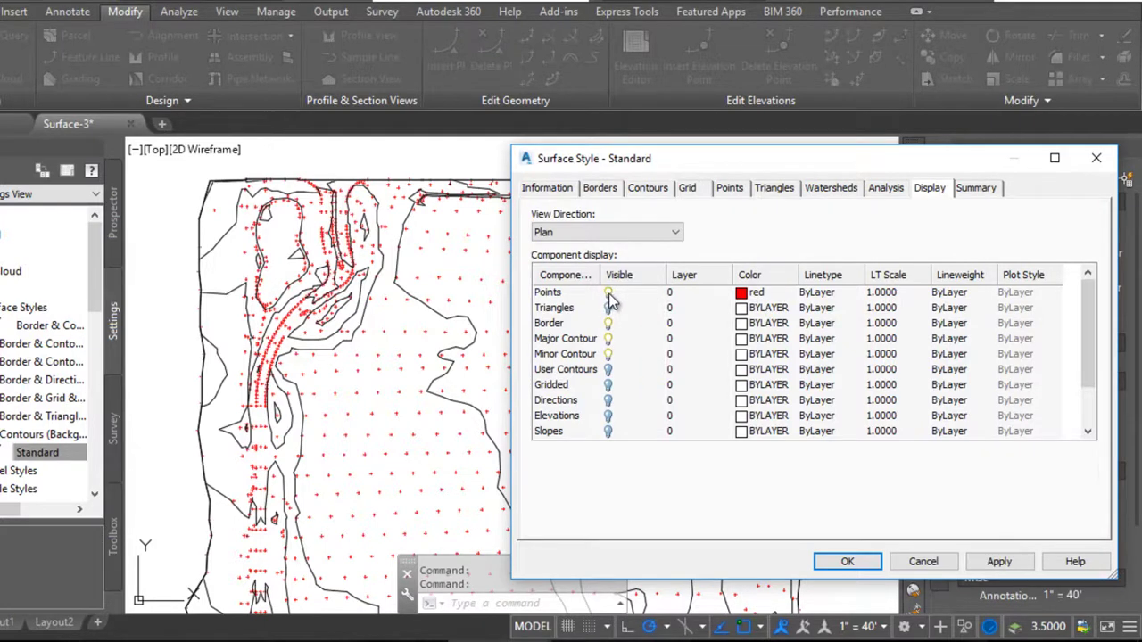
left_click(609, 296)
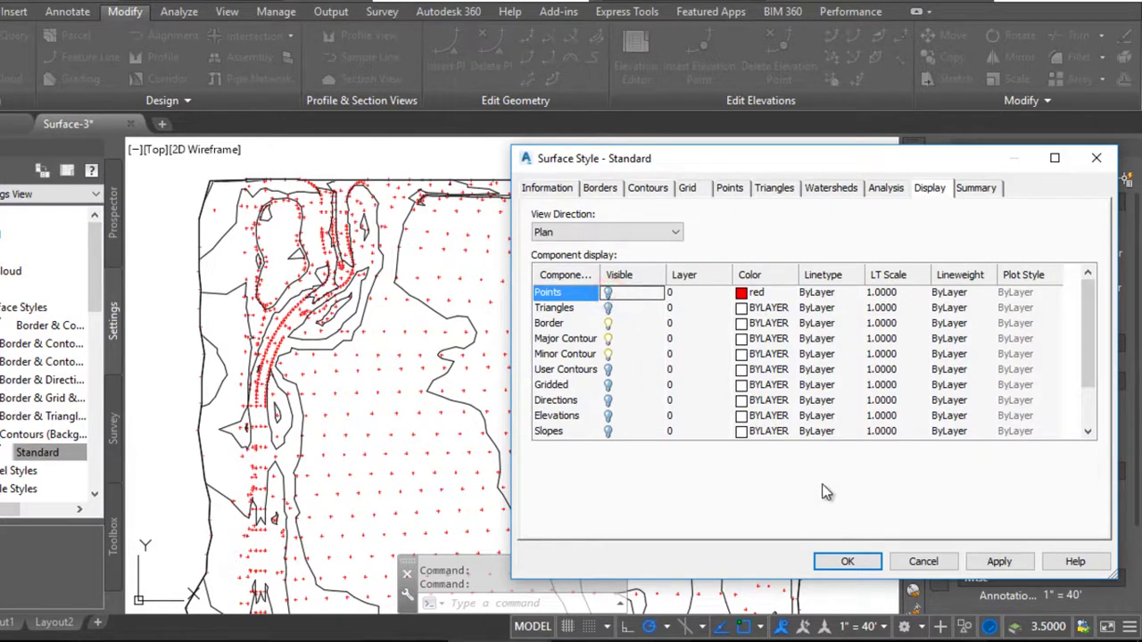
left_click(999, 562)
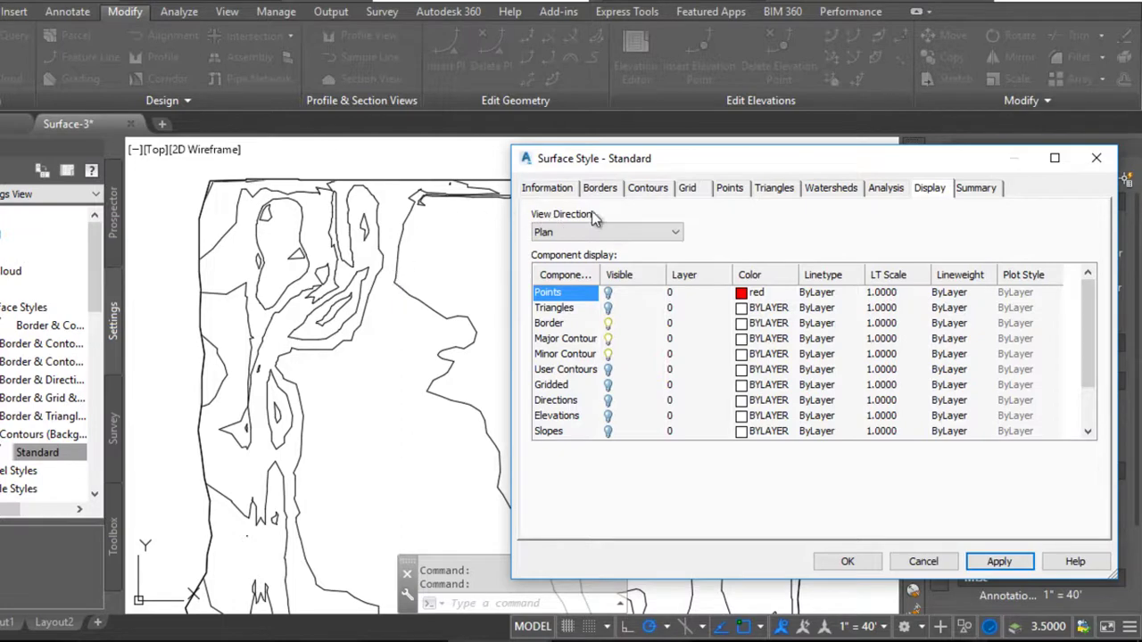
left_click(644, 190)
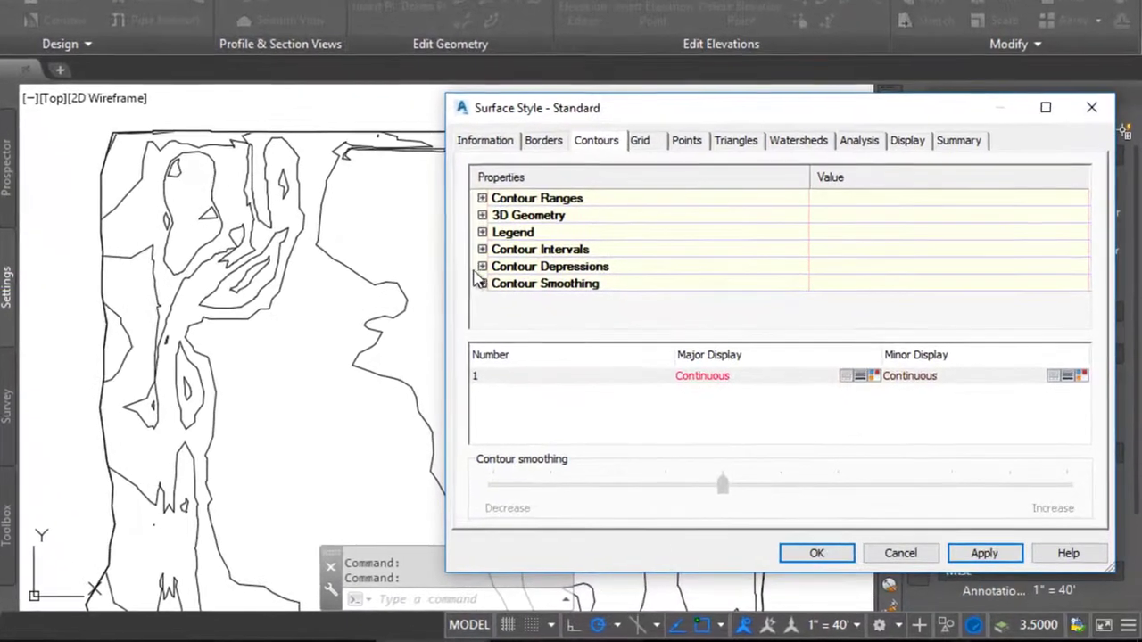
Step: Display depression contours with a 10' tick mark interval and 5' tick length, then apply
left_click(482, 266)
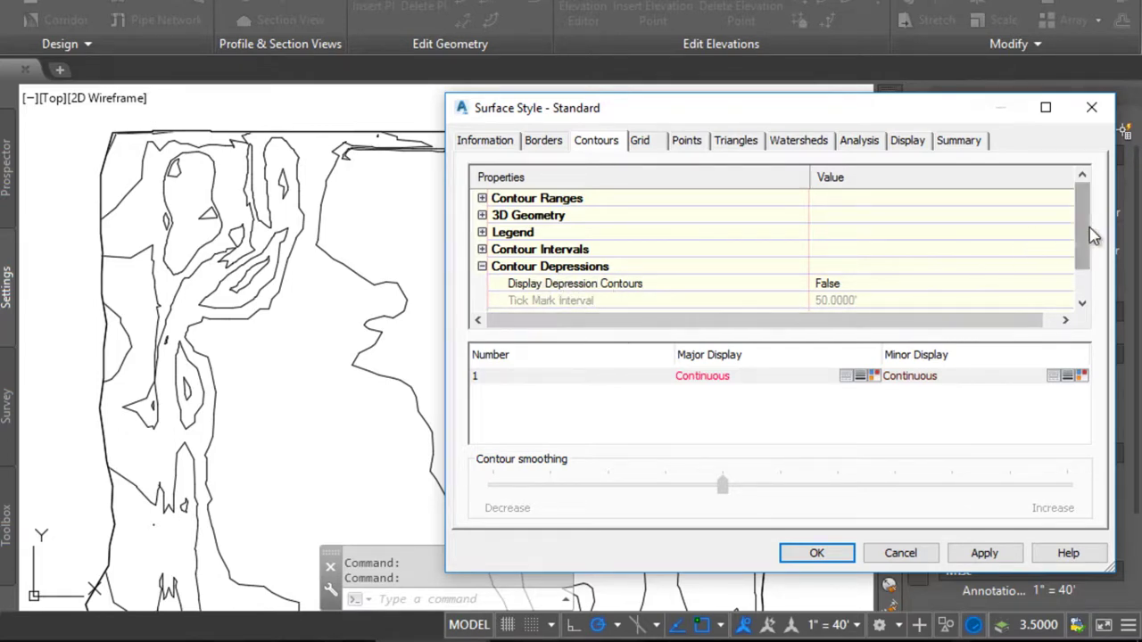
scroll(1092, 238, "down", 2)
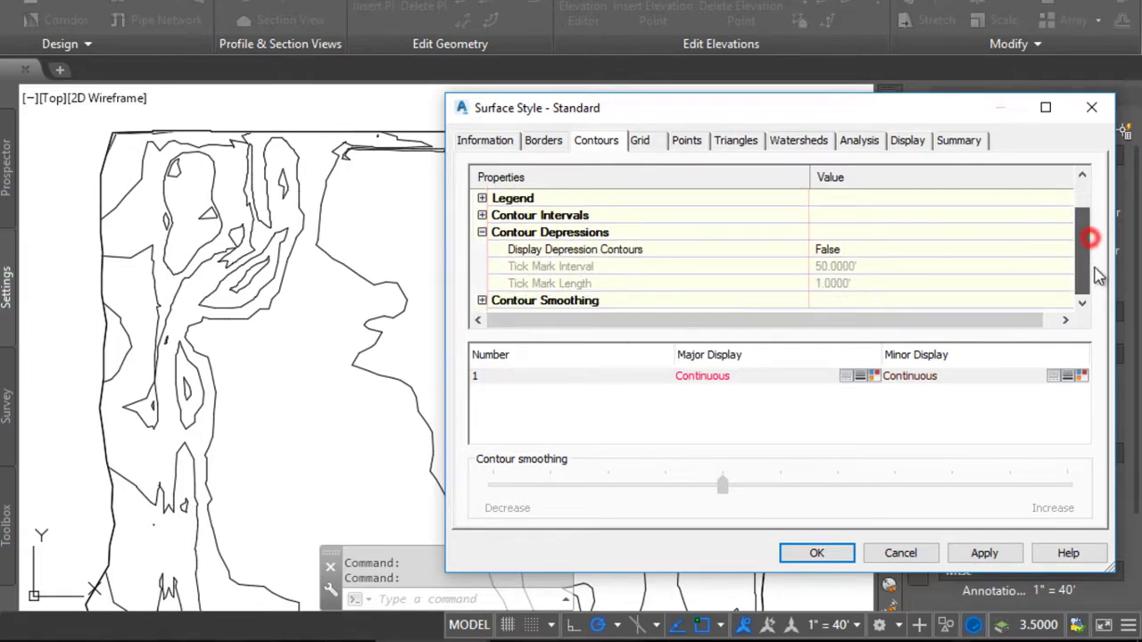
left_click(858, 249)
left_click(850, 276)
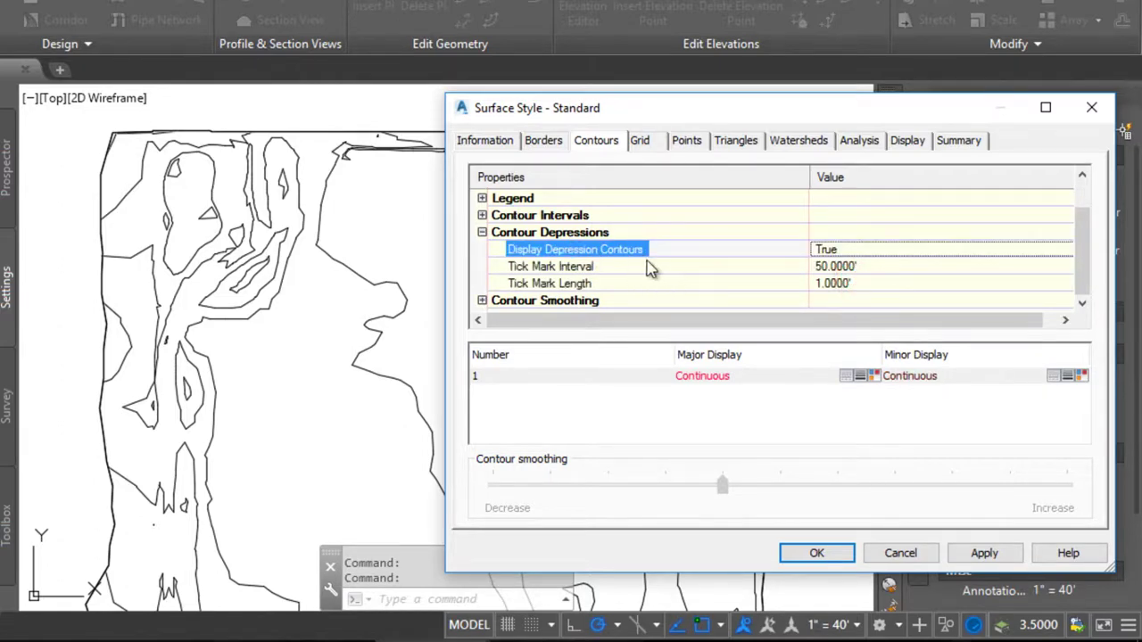
left_click(852, 265)
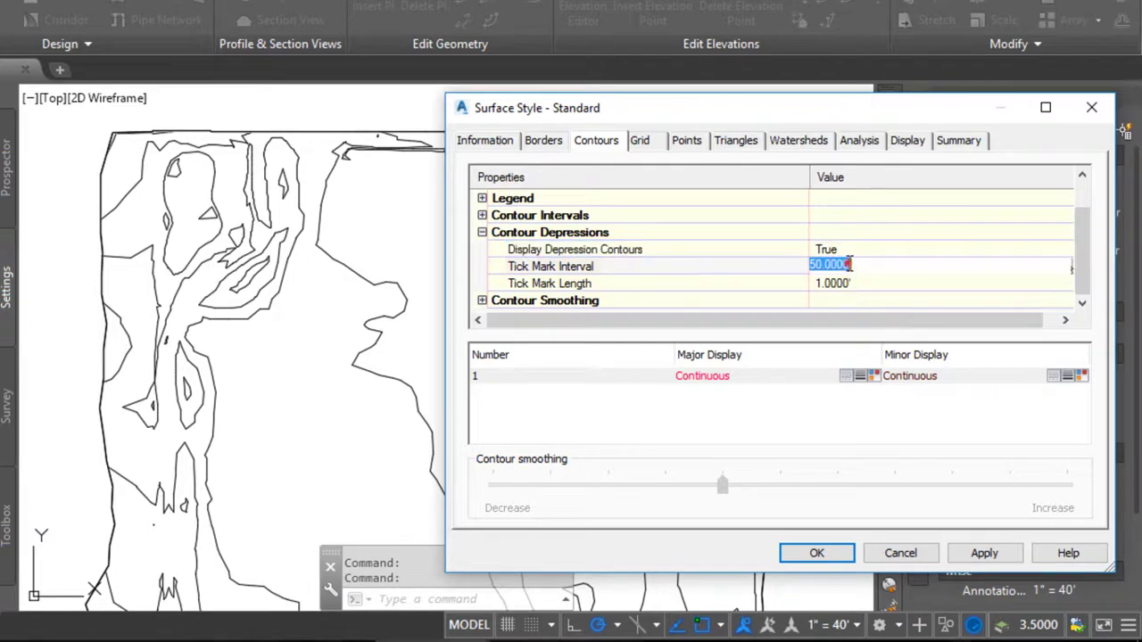
type("10")
key("Return")
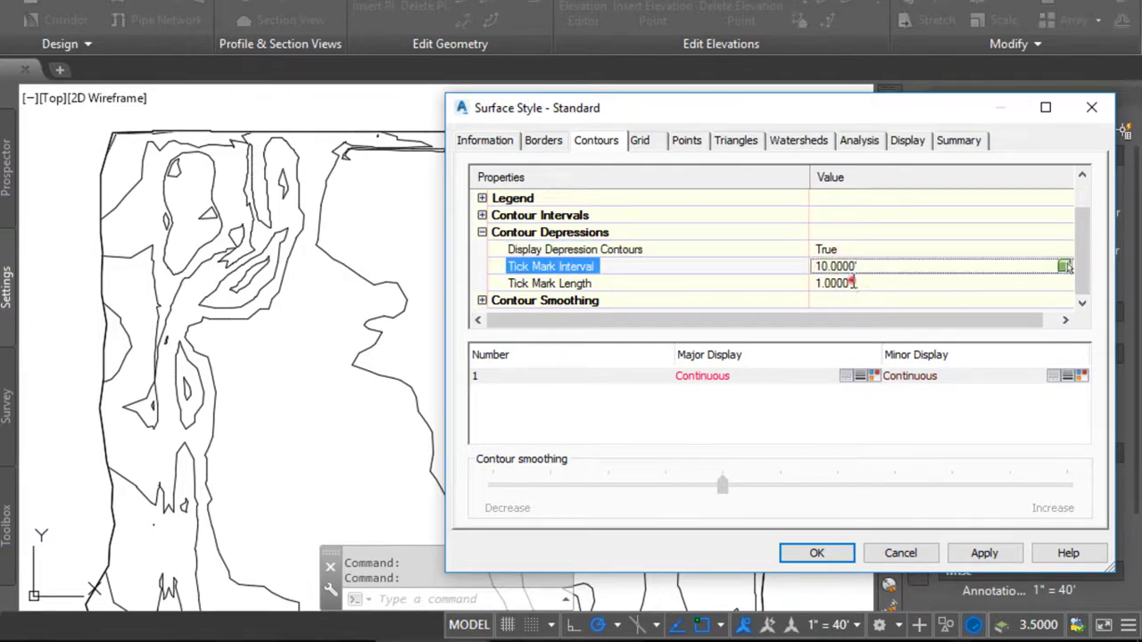
left_click(853, 282)
type("5")
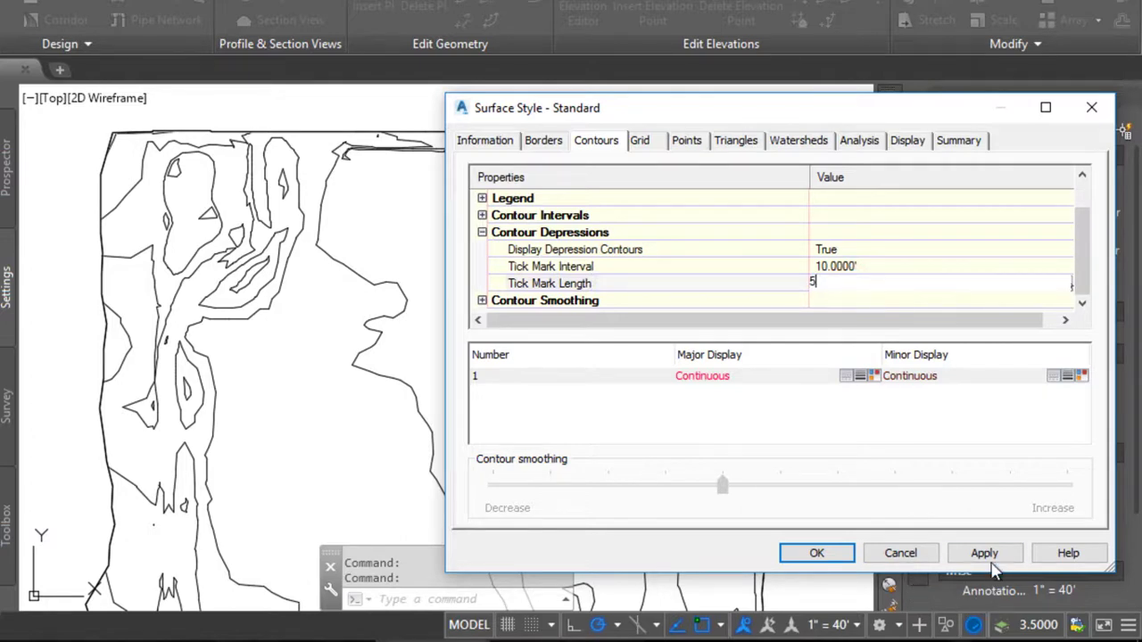
left_click(984, 554)
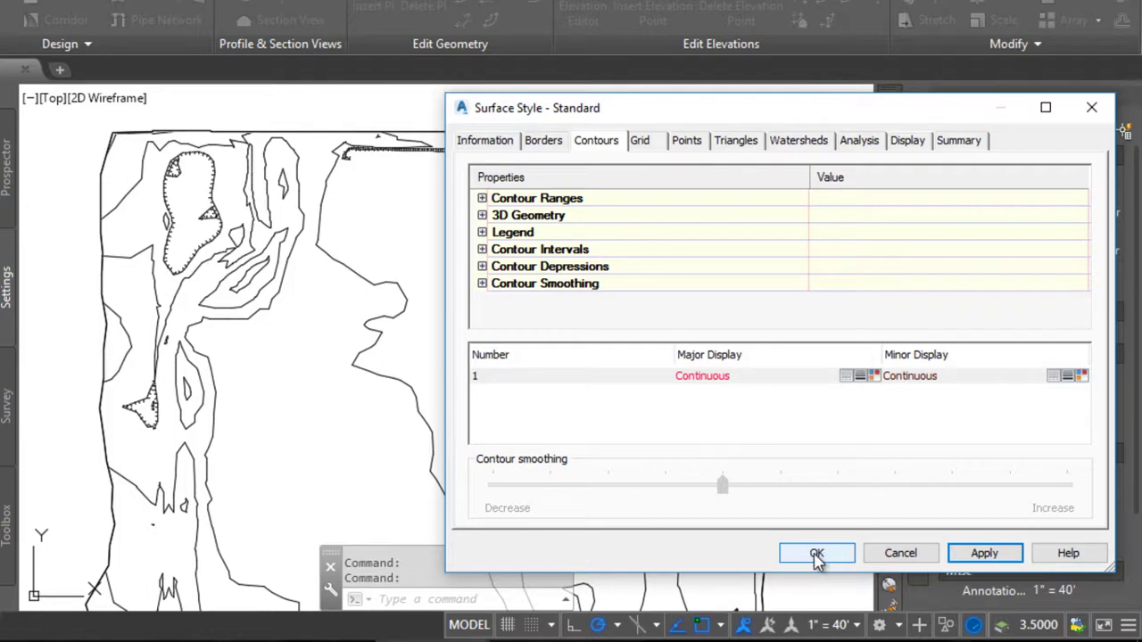
left_click(817, 557)
Step: Zoom and pan around Surface-3 to check the depression tick marks, then select the Standard style
scroll(309, 283, "down", 2)
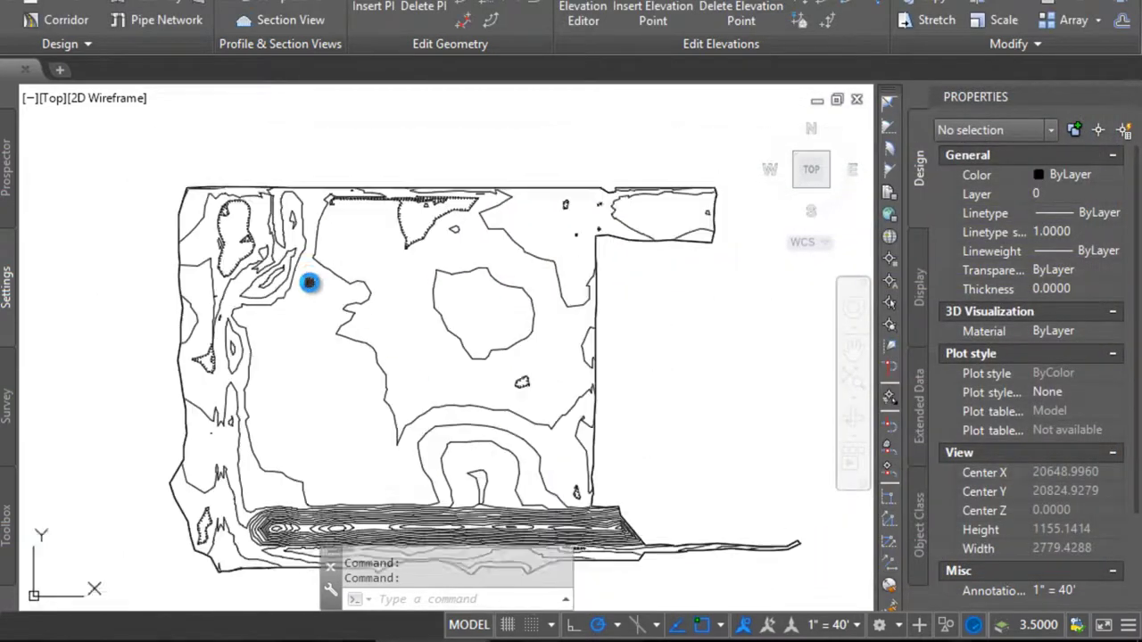
scroll(309, 283, "up", 2)
scroll(313, 375, "up", 2)
scroll(339, 419, "up", 3)
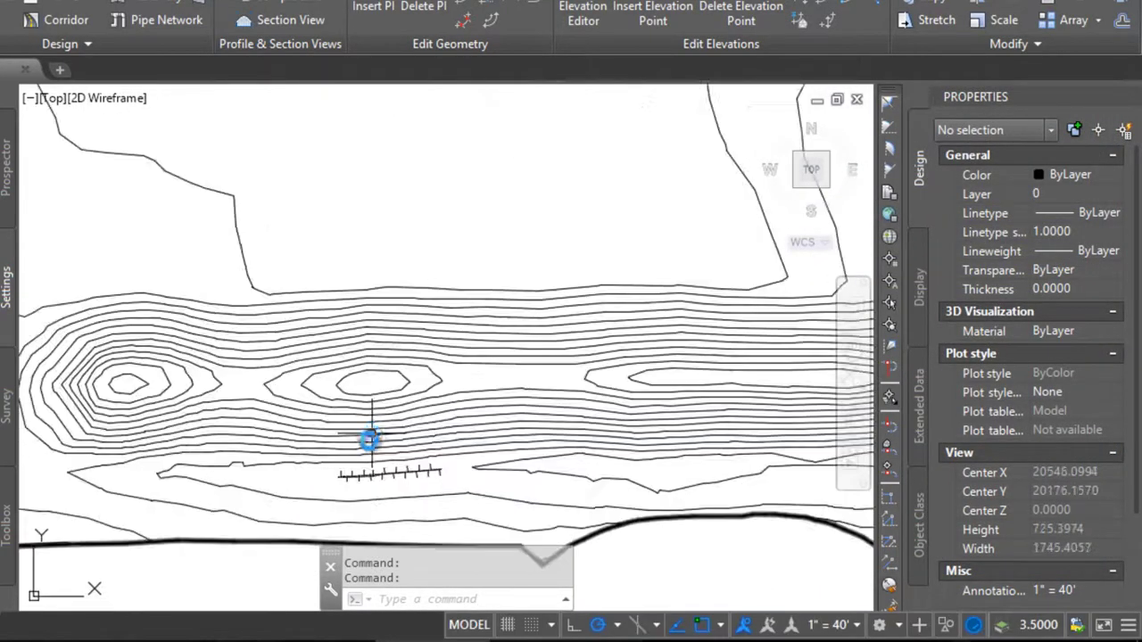
scroll(357, 419, "down", 1)
scroll(252, 255, "down", 3)
middle_click_drag(179, 150, 183, 275)
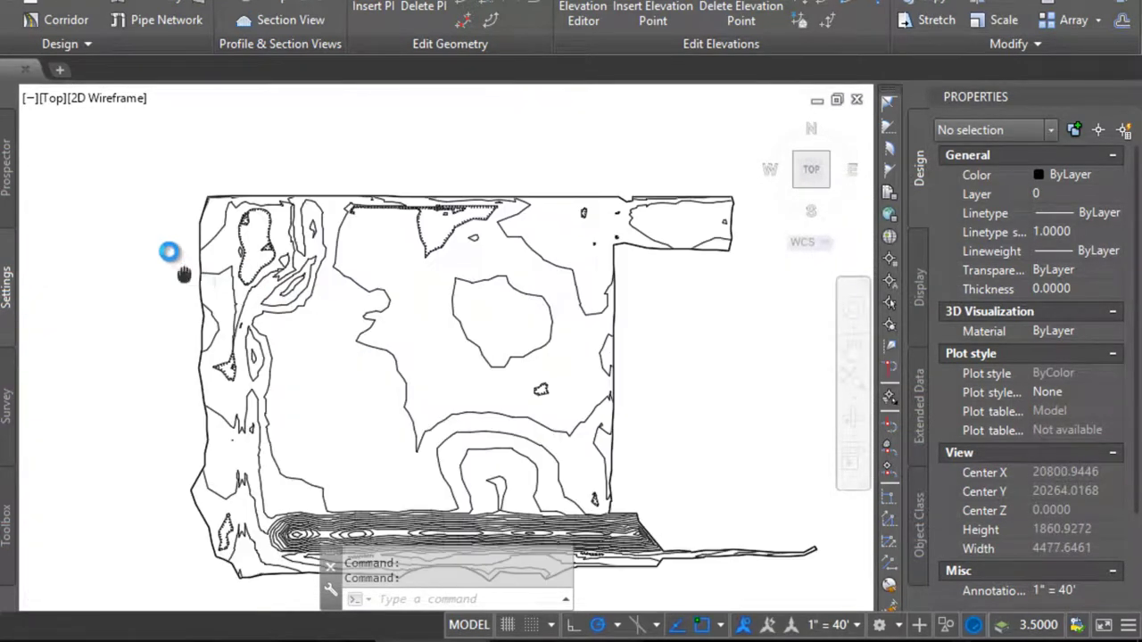
scroll(203, 318, "up", 2)
scroll(260, 471, "up", 2)
scroll(267, 466, "up", 2)
scroll(317, 414, "down", 2)
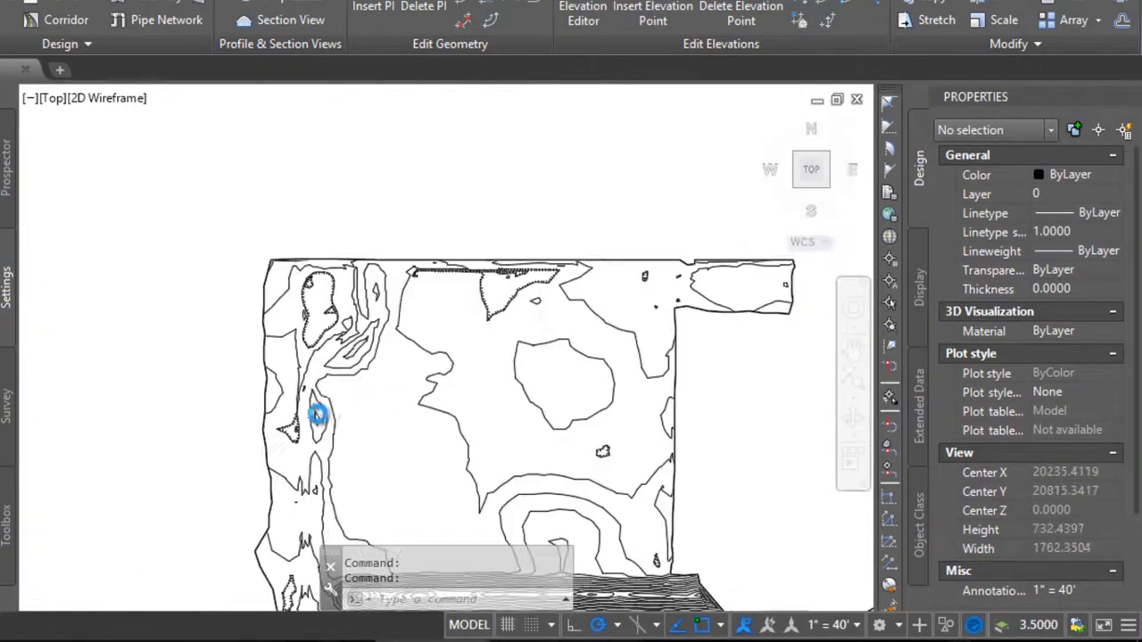
scroll(317, 415, "down", 3)
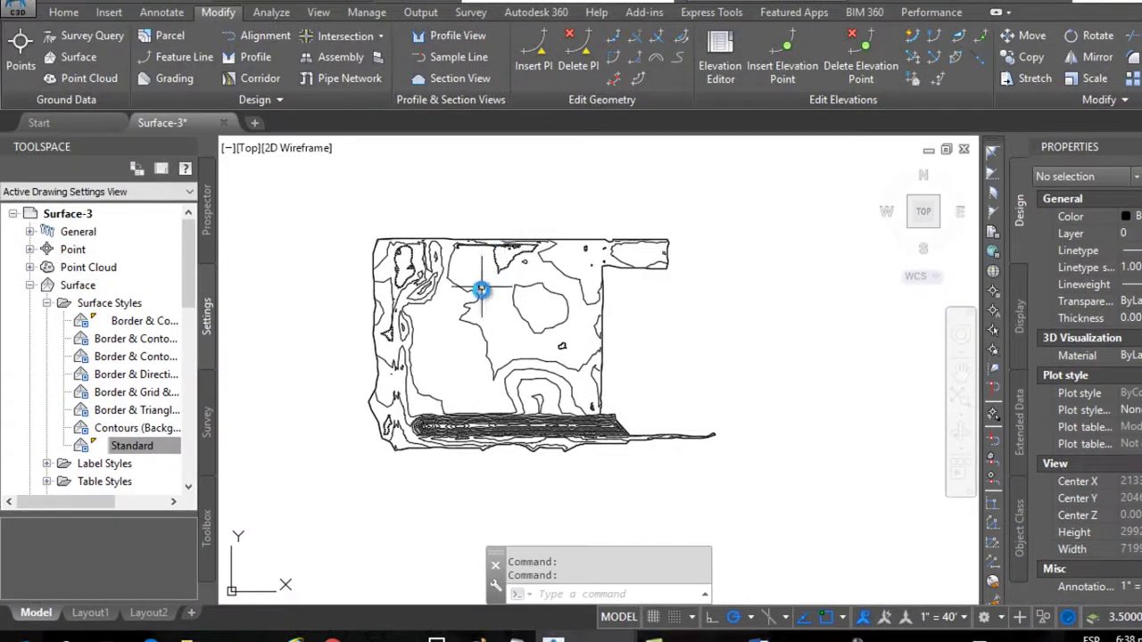
middle_click_drag(481, 290, 530, 276)
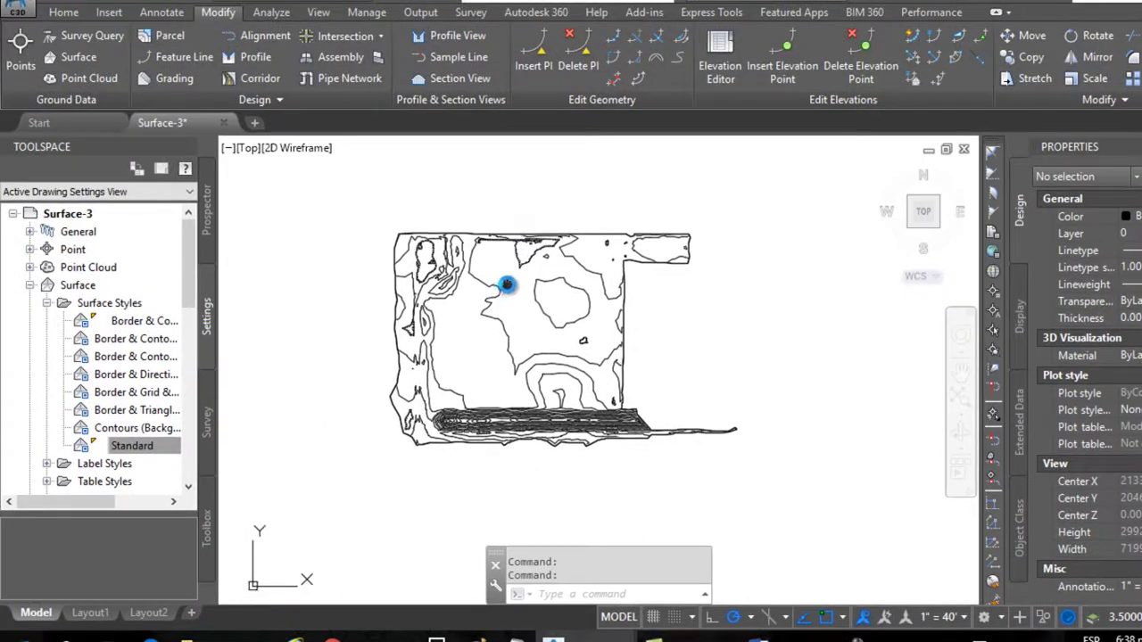
left_click(148, 446)
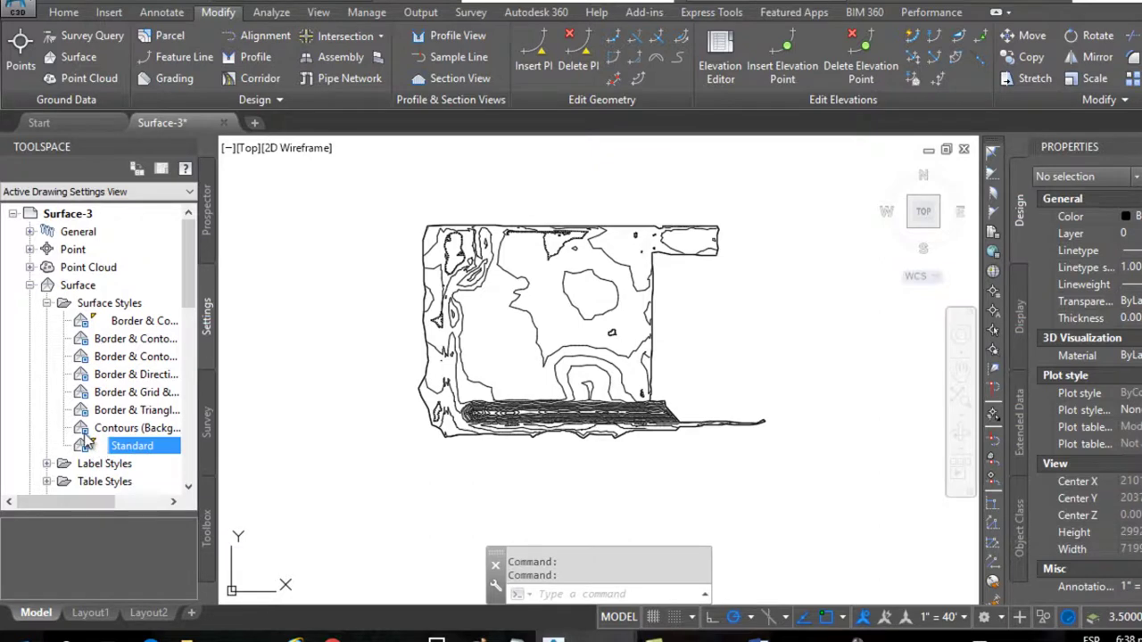
Step: Set the XGND surface style to Border & Triangles & Points in its Surface Properties
left_click(207, 236)
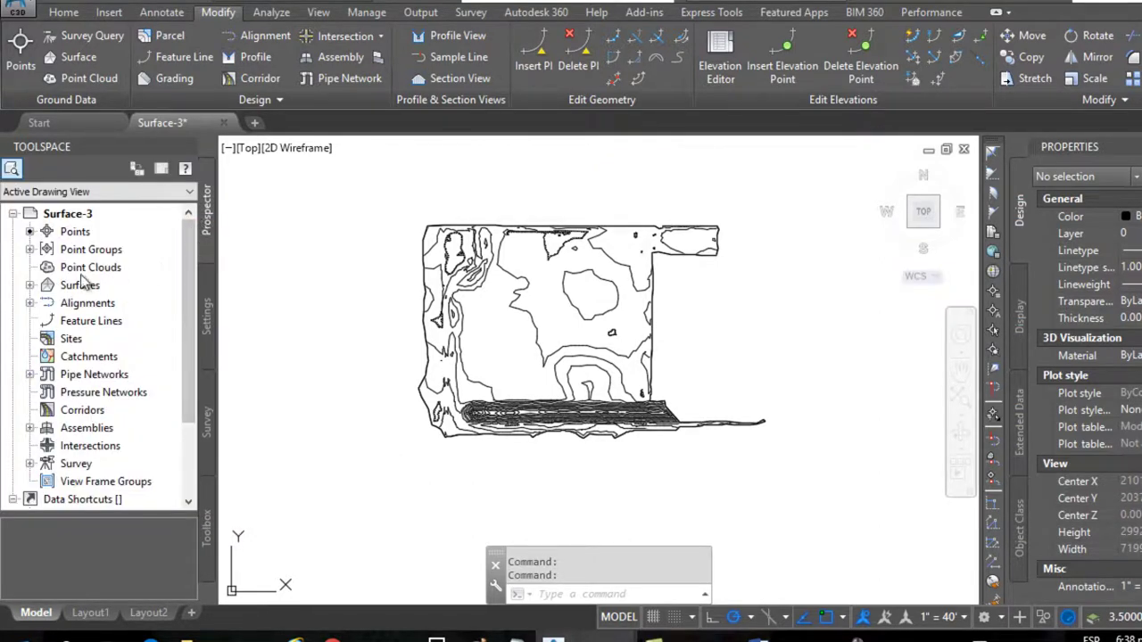
left_click(29, 285)
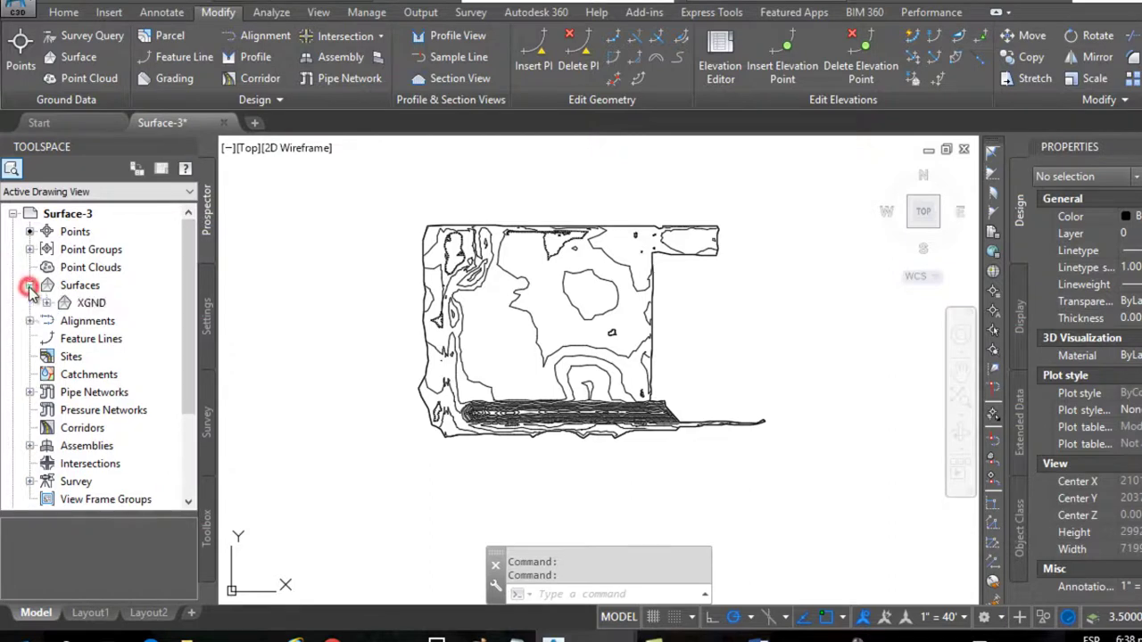
right_click(93, 304)
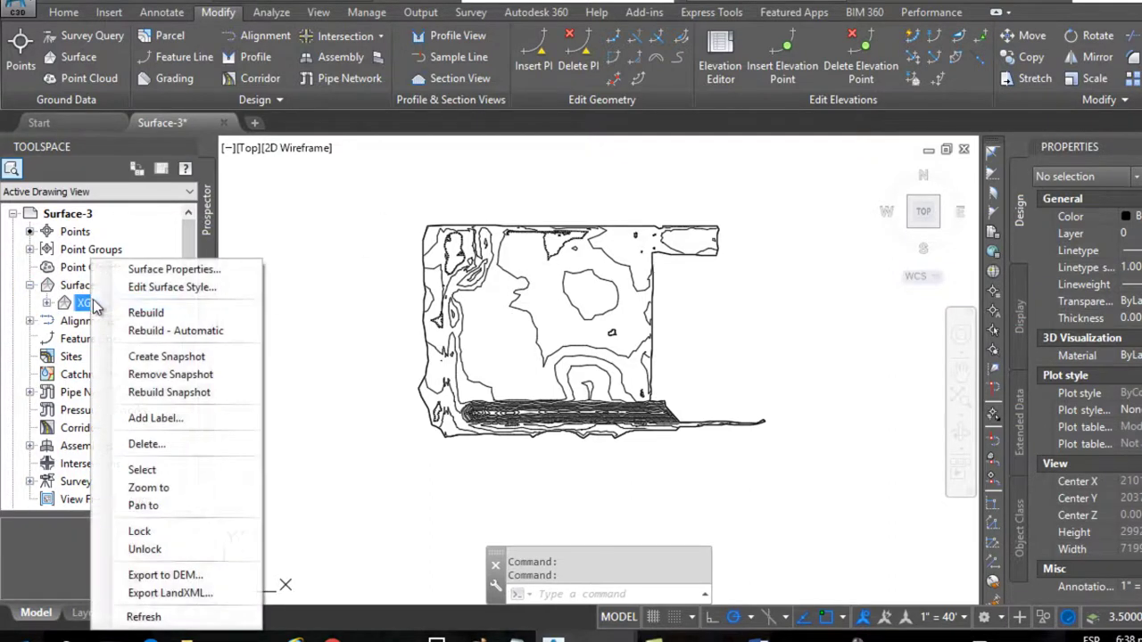
left_click(188, 272)
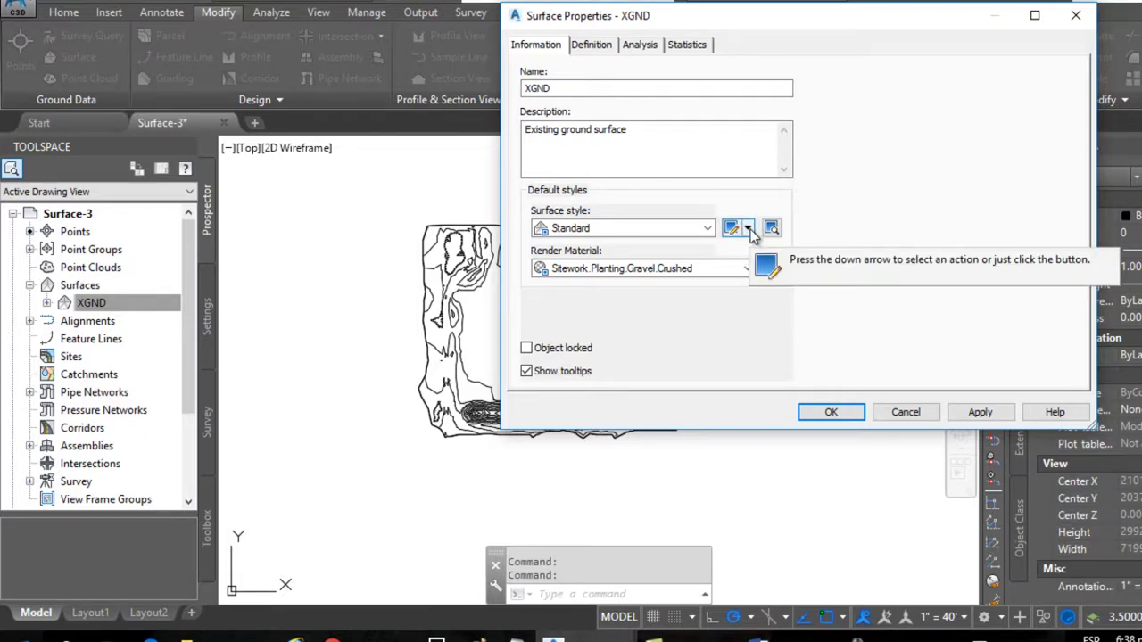
left_click(749, 229)
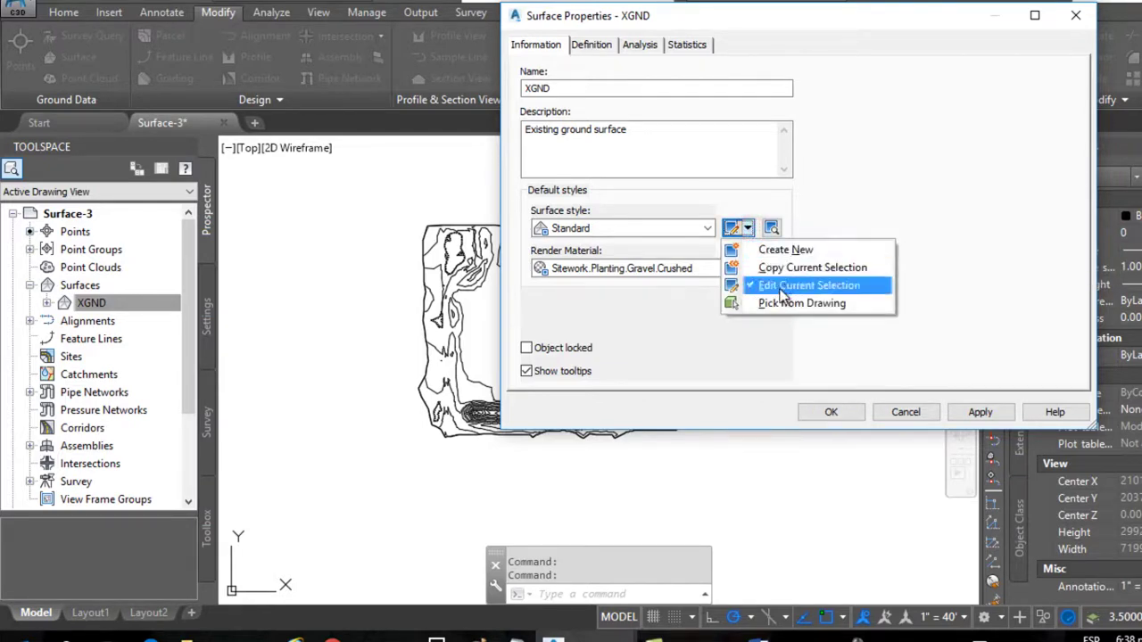
left_click(732, 207)
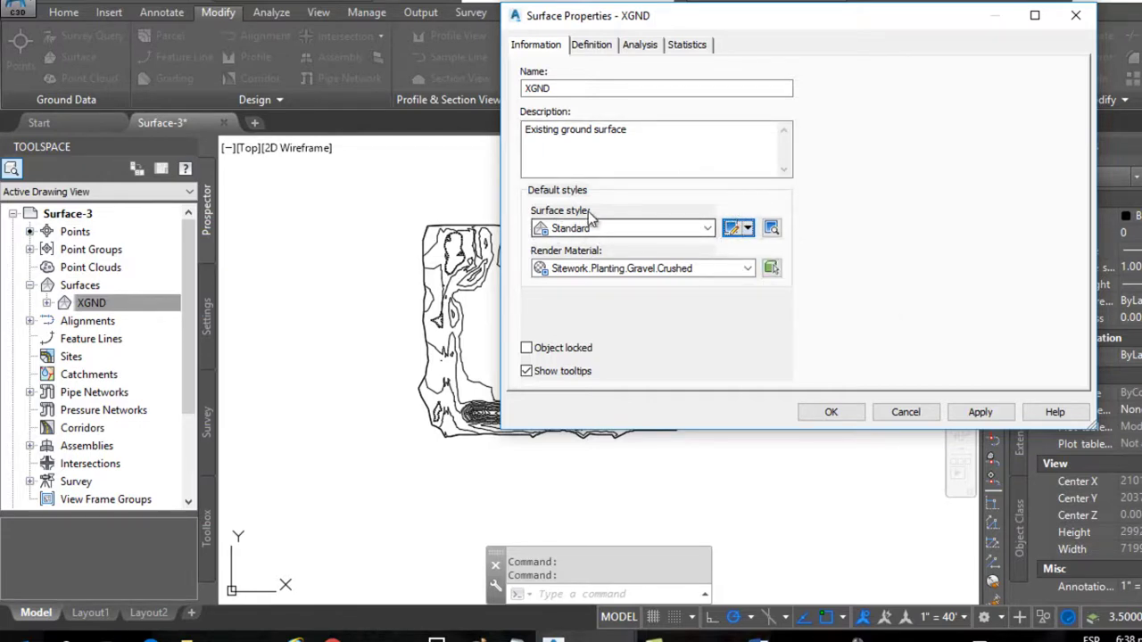
mouse_move(645, 19)
left_mouse_down()
mouse_move(675, 108)
mouse_move(684, 106)
left_mouse_up()
left_click(623, 318)
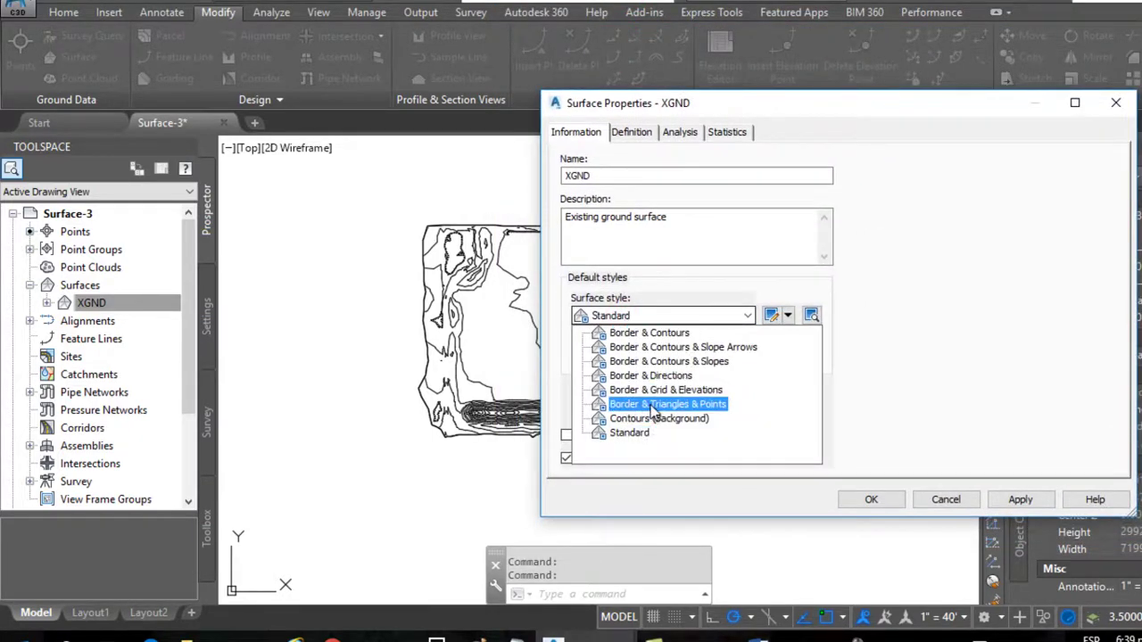
left_click(715, 410)
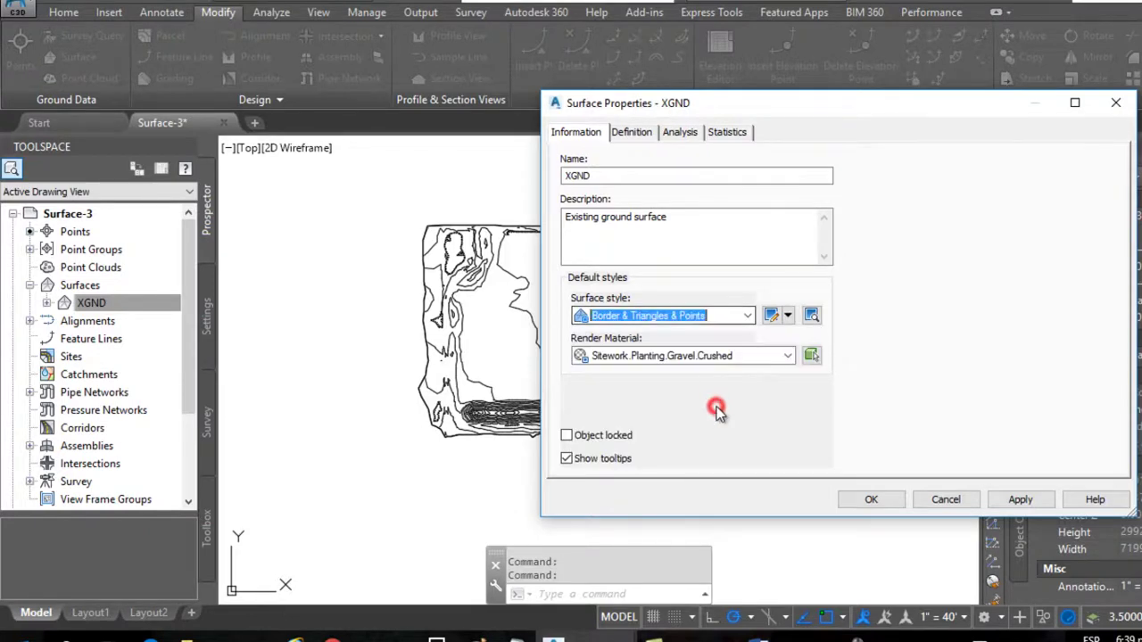
left_click(873, 501)
scroll(482, 272, "up", 5)
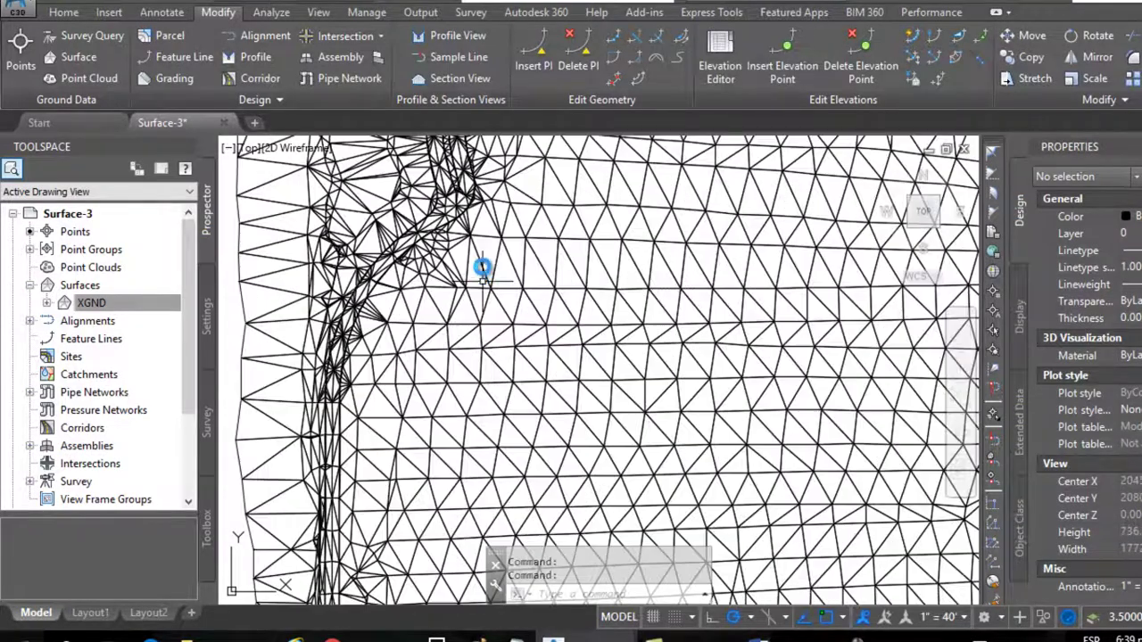
scroll(499, 357, "down", 2)
scroll(485, 395, "down", 2)
scroll(462, 348, "down", 1)
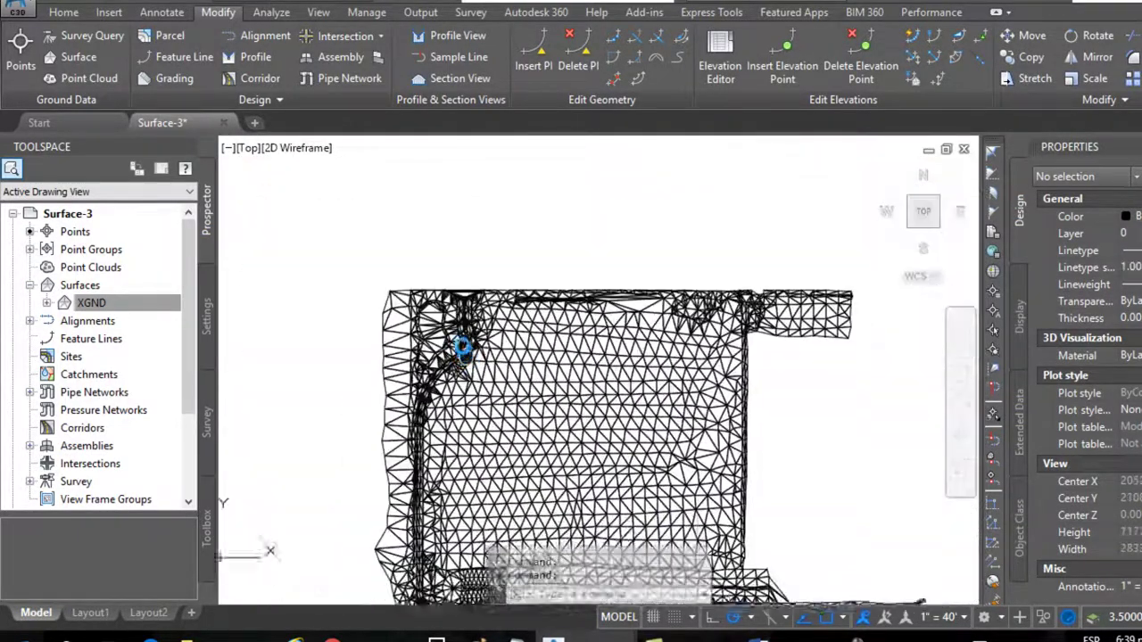
scroll(428, 321, "up", 1)
scroll(428, 250, "up", 1)
scroll(541, 309, "up", 1)
scroll(620, 244, "up", 1)
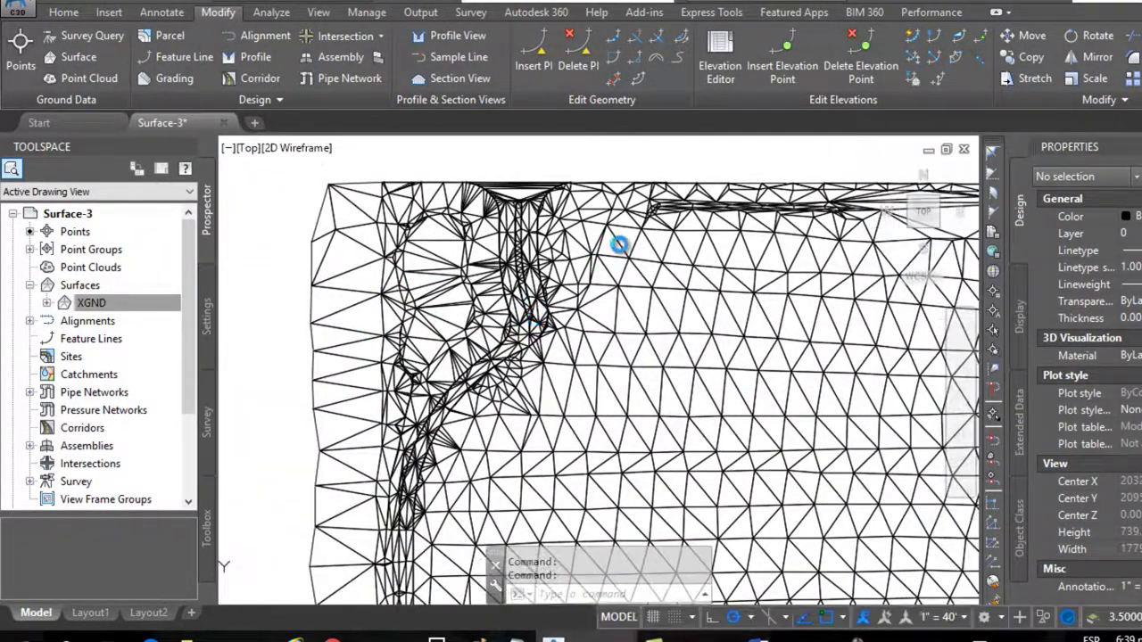
scroll(629, 243, "up", 1)
scroll(630, 254, "down", 2)
scroll(589, 278, "down", 2)
scroll(557, 308, "down", 1)
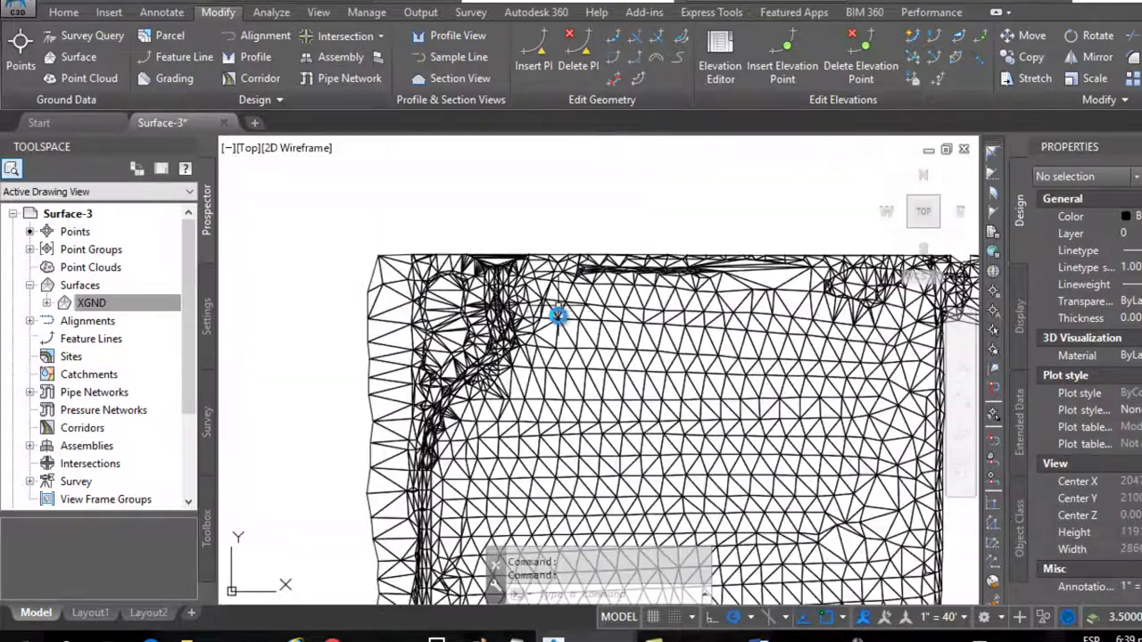
scroll(556, 295, "down", 1)
scroll(540, 237, "down", 1)
scroll(541, 241, "up", 2)
scroll(542, 263, "up", 1)
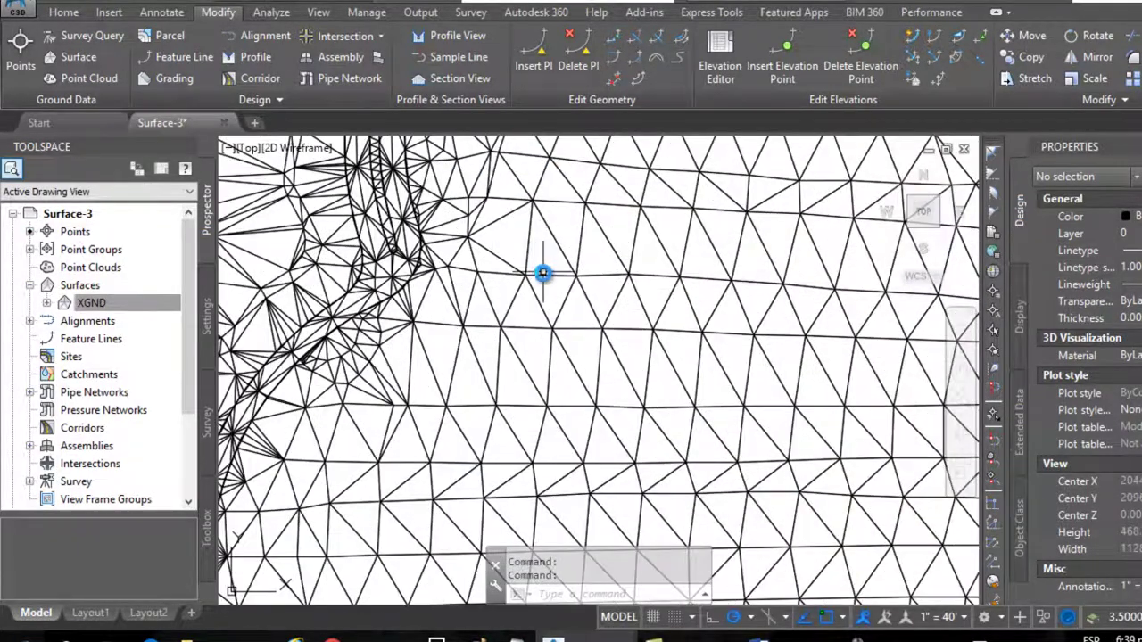
scroll(523, 300, "down", 3)
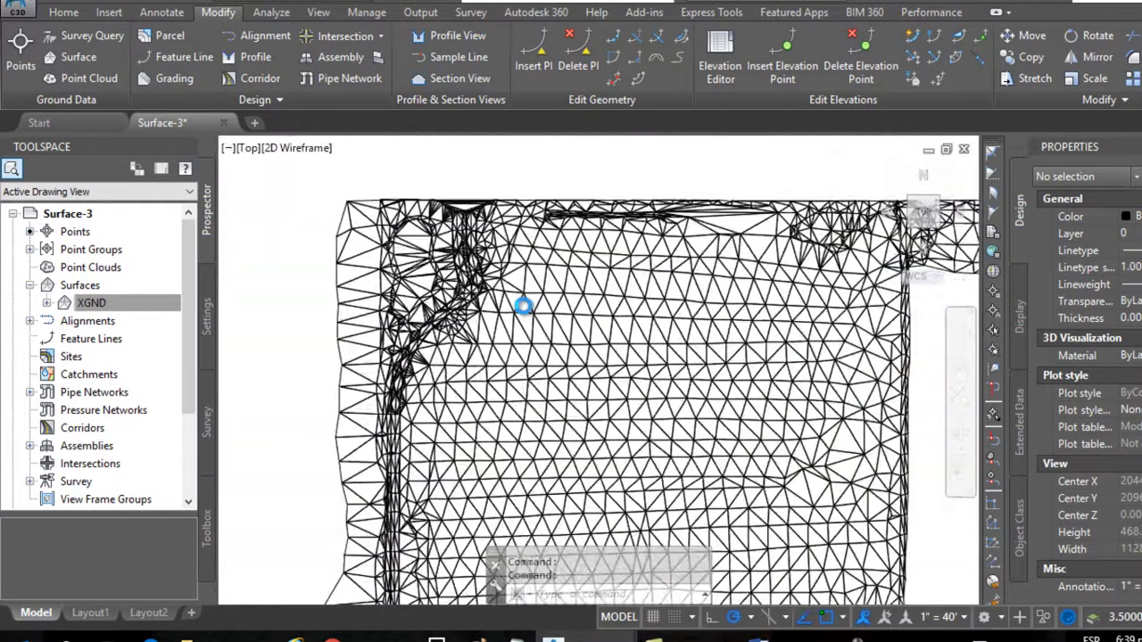
scroll(522, 259, "down", 3)
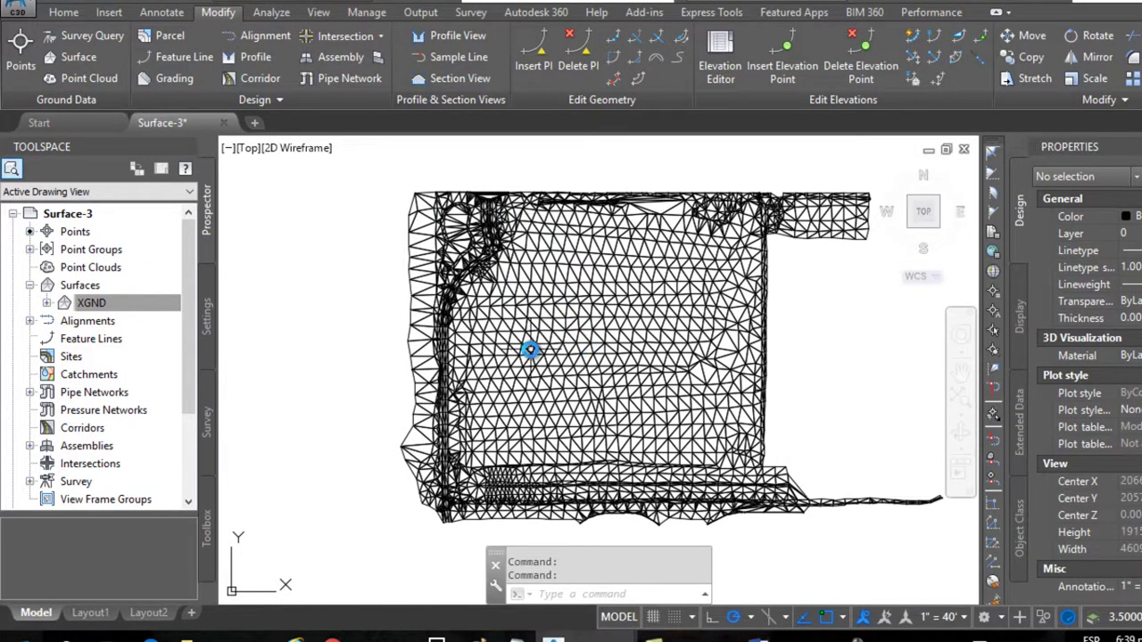
left_click(82, 307)
right_click(106, 305)
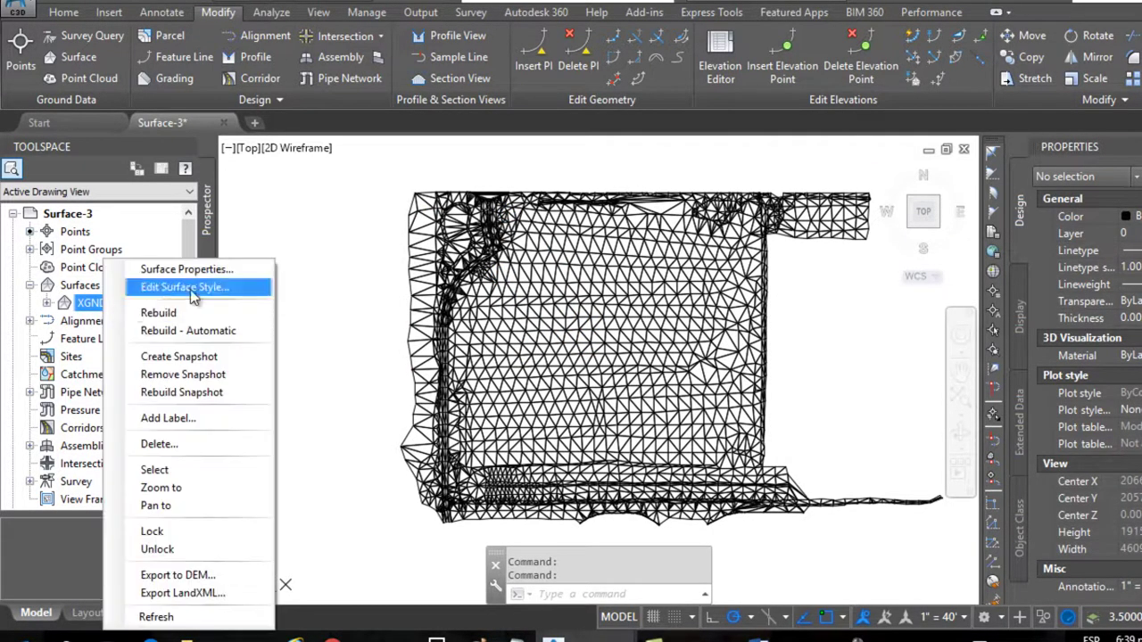
left_click(224, 270)
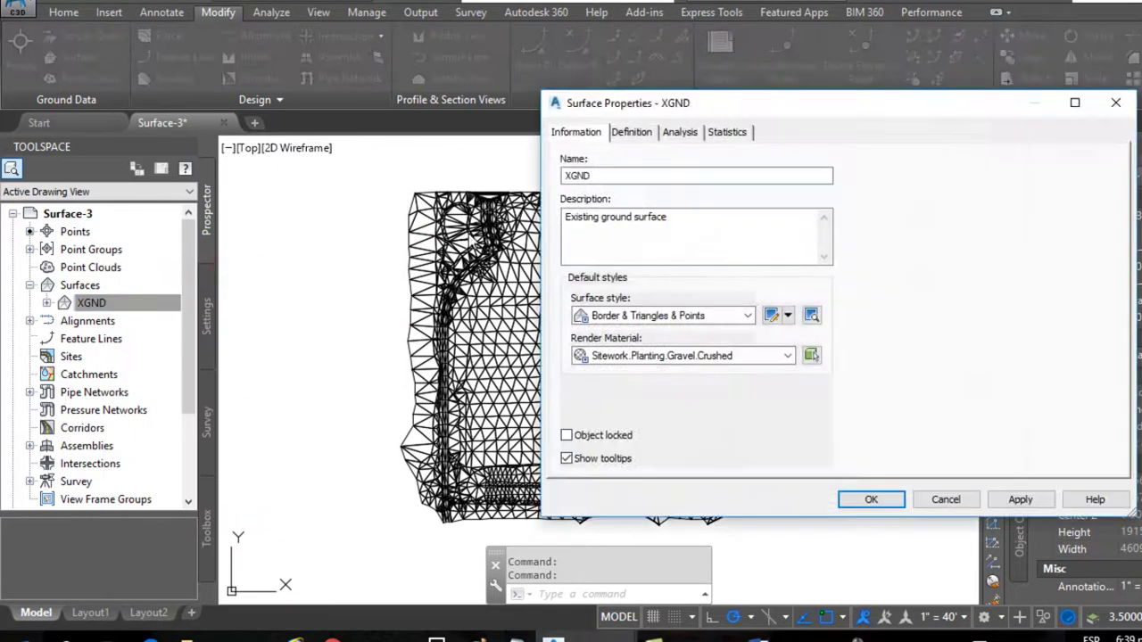
left_click(683, 318)
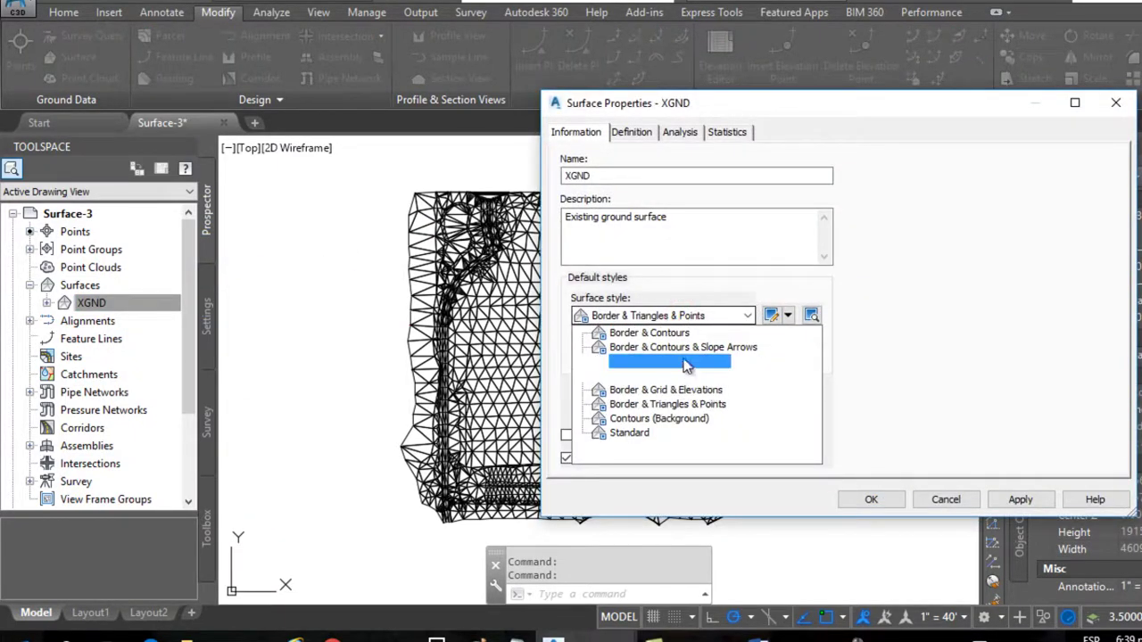
left_click(670, 337)
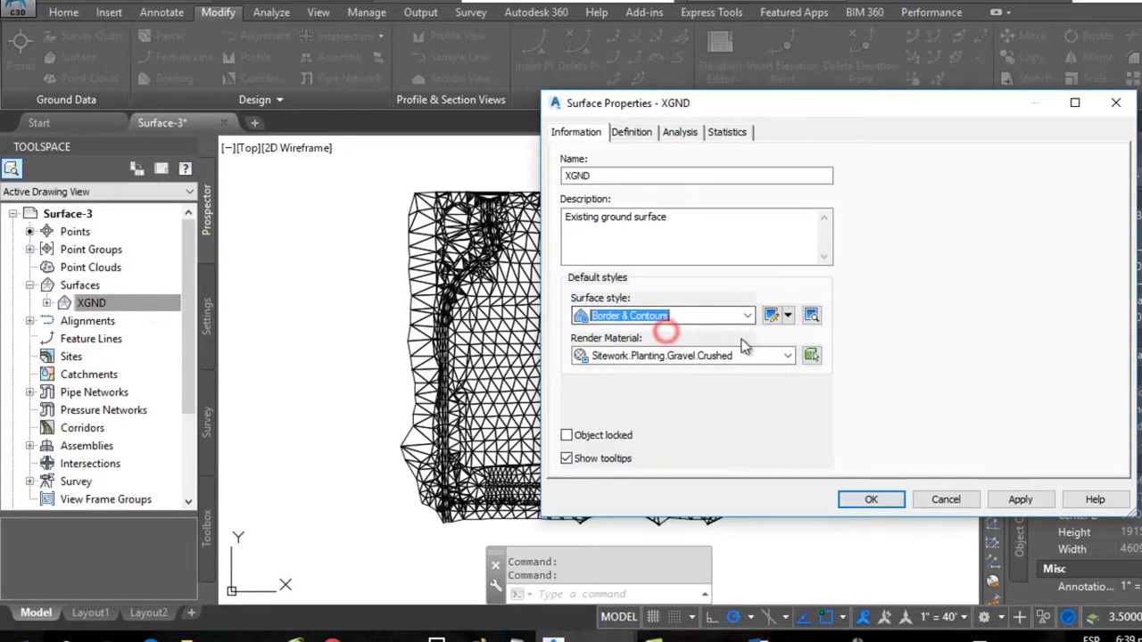
left_click(1020, 501)
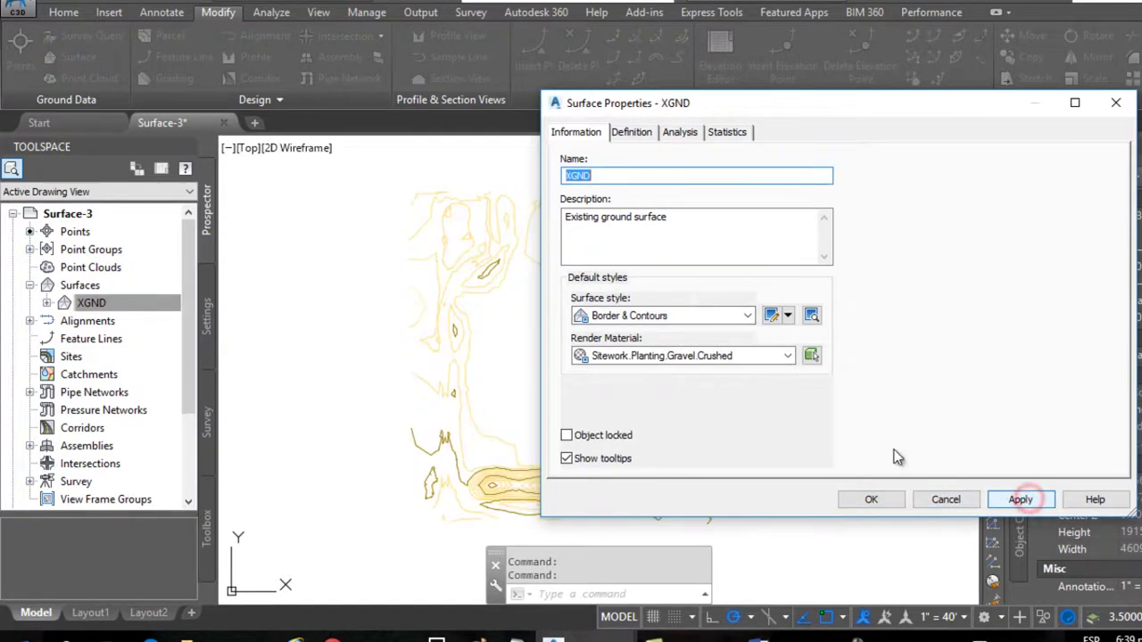
left_click_drag(680, 110, 748, 96)
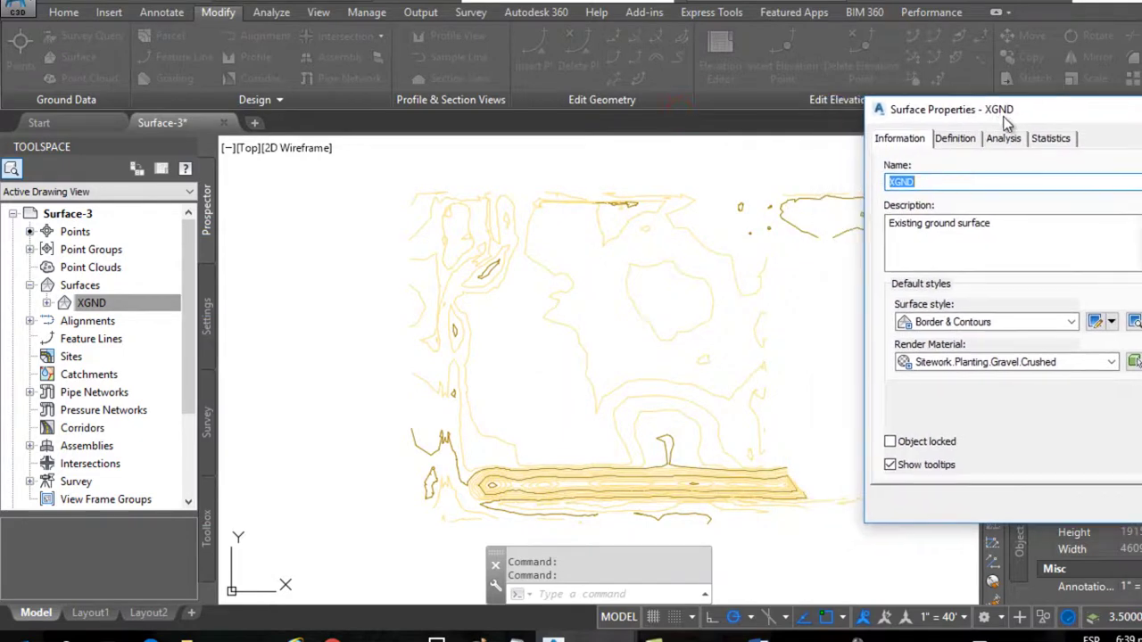
left_click(669, 302)
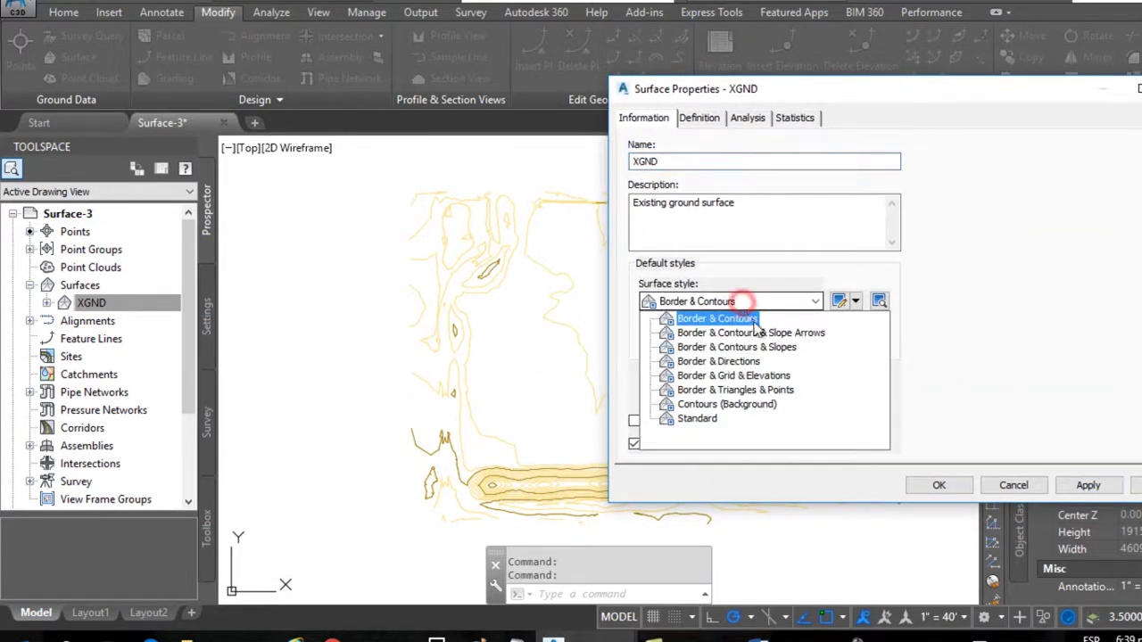
left_click(732, 393)
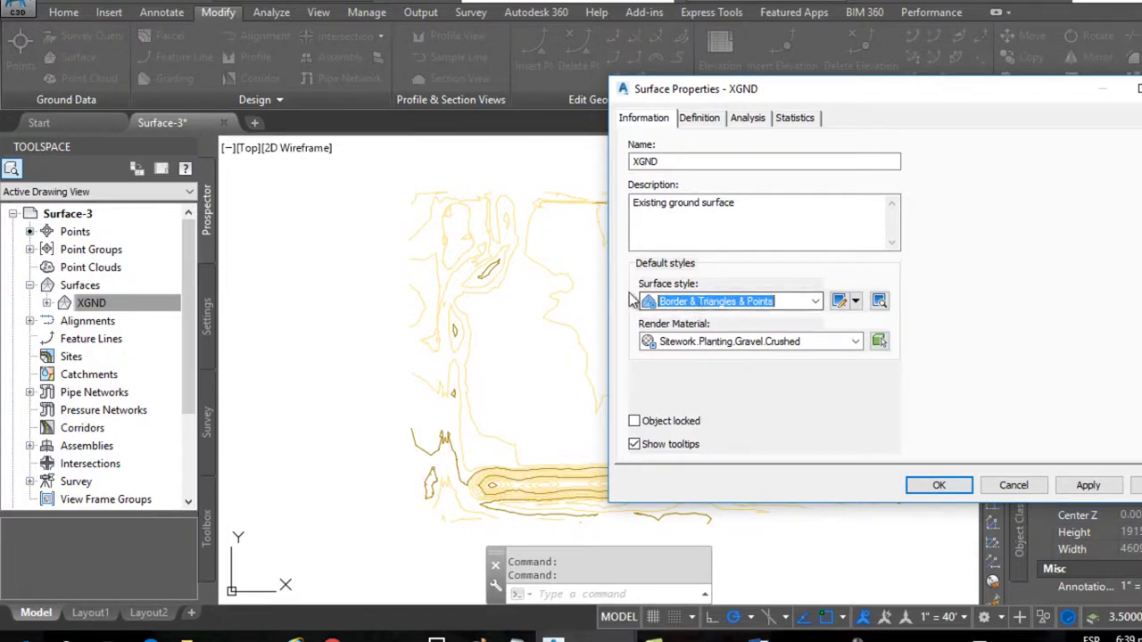
left_click(1067, 485)
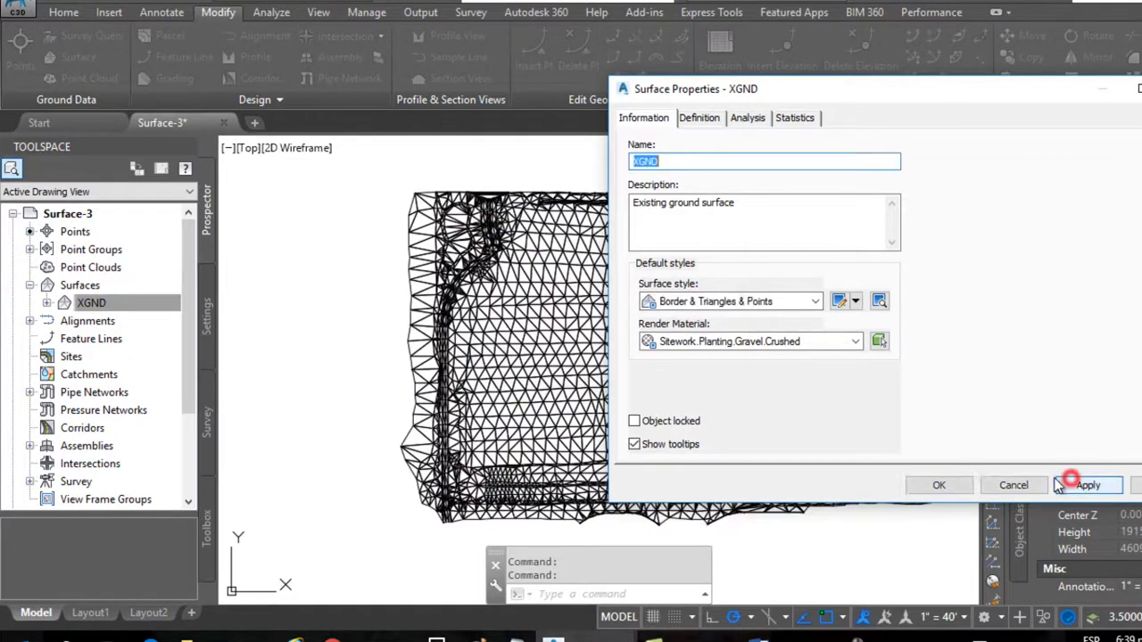
left_click(933, 482)
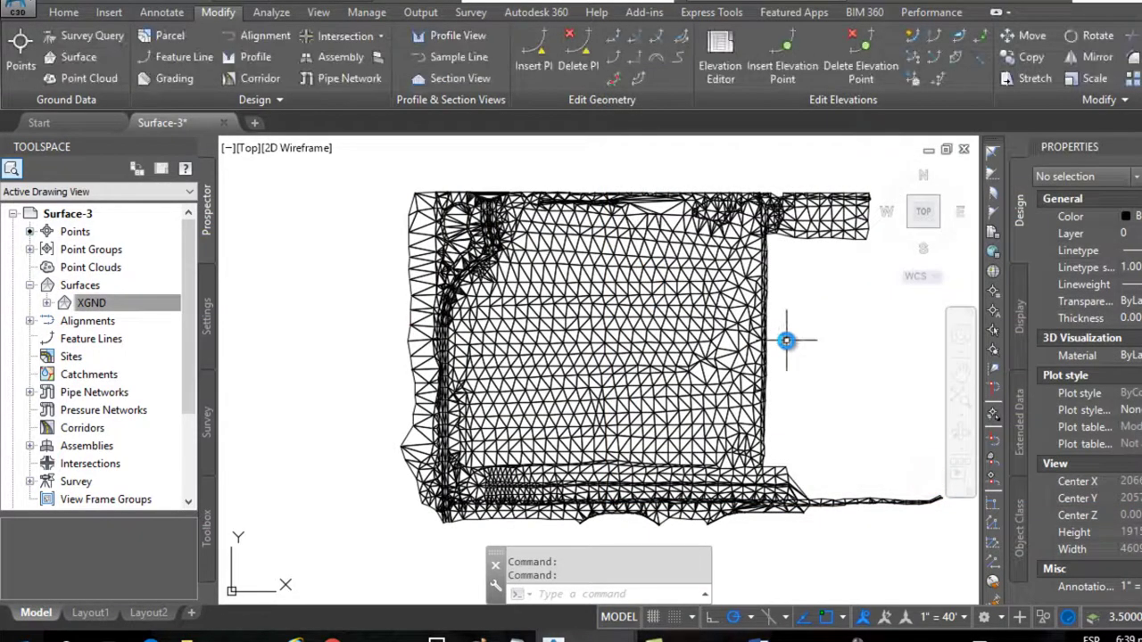
Step: View XGND in the Object Viewer and orbit the shaded surface to several tilted views
left_click(600, 319)
right_click(571, 312)
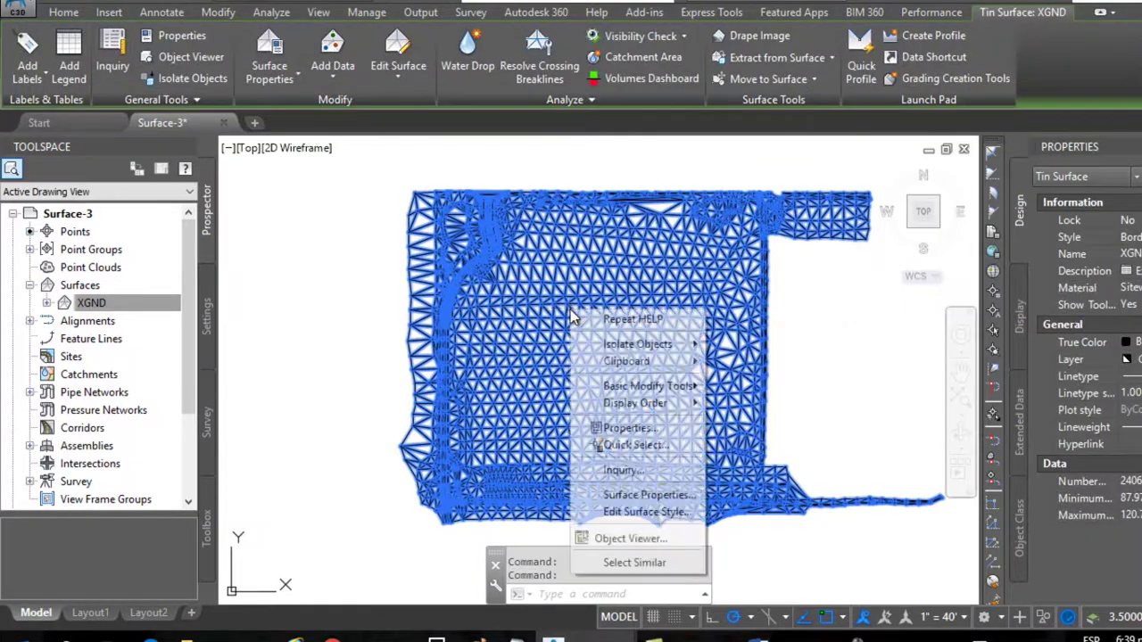
left_click(659, 540)
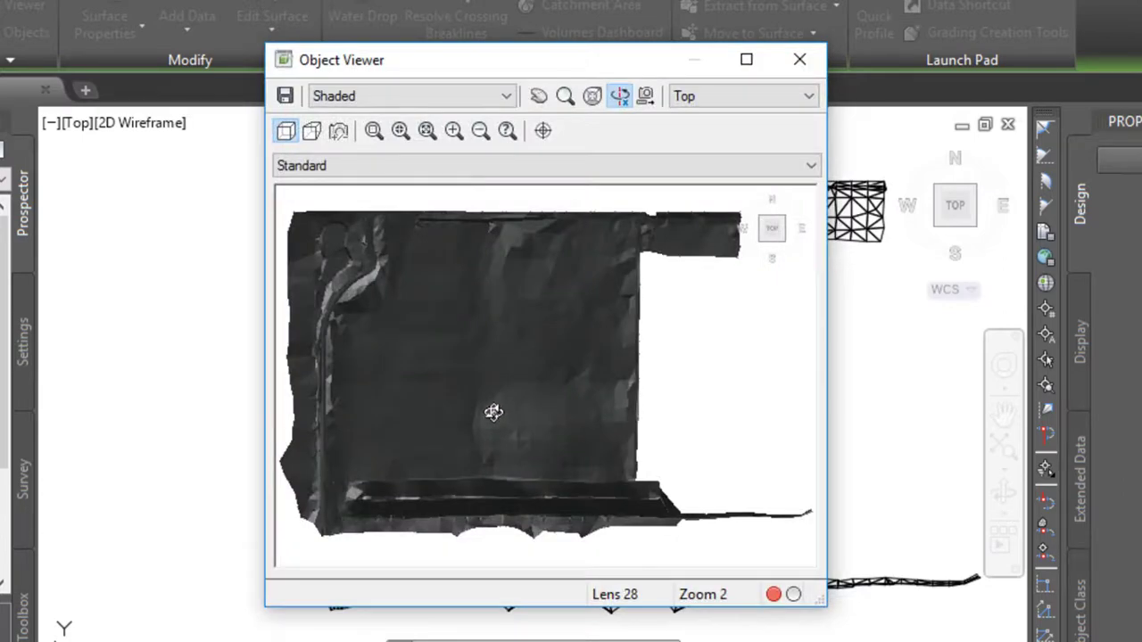
mouse_move(493, 411)
left_mouse_down()
mouse_move(477, 321)
mouse_move(457, 386)
mouse_move(446, 280)
mouse_move(408, 295)
mouse_move(393, 347)
mouse_move(471, 352)
mouse_move(505, 312)
mouse_move(474, 339)
mouse_move(487, 401)
mouse_move(407, 365)
mouse_move(390, 327)
mouse_move(449, 358)
mouse_move(474, 324)
mouse_move(576, 383)
mouse_move(523, 449)
mouse_move(438, 430)
mouse_move(416, 372)
mouse_move(434, 323)
mouse_move(501, 410)
mouse_move(503, 441)
mouse_move(551, 416)
mouse_move(540, 364)
mouse_move(523, 333)
mouse_move(477, 331)
mouse_move(479, 409)
left_mouse_up()
mouse_move(471, 332)
left_mouse_down()
mouse_move(518, 393)
mouse_move(561, 366)
mouse_move(551, 312)
mouse_move(526, 280)
mouse_move(482, 316)
mouse_move(470, 413)
mouse_move(496, 393)
left_mouse_up()
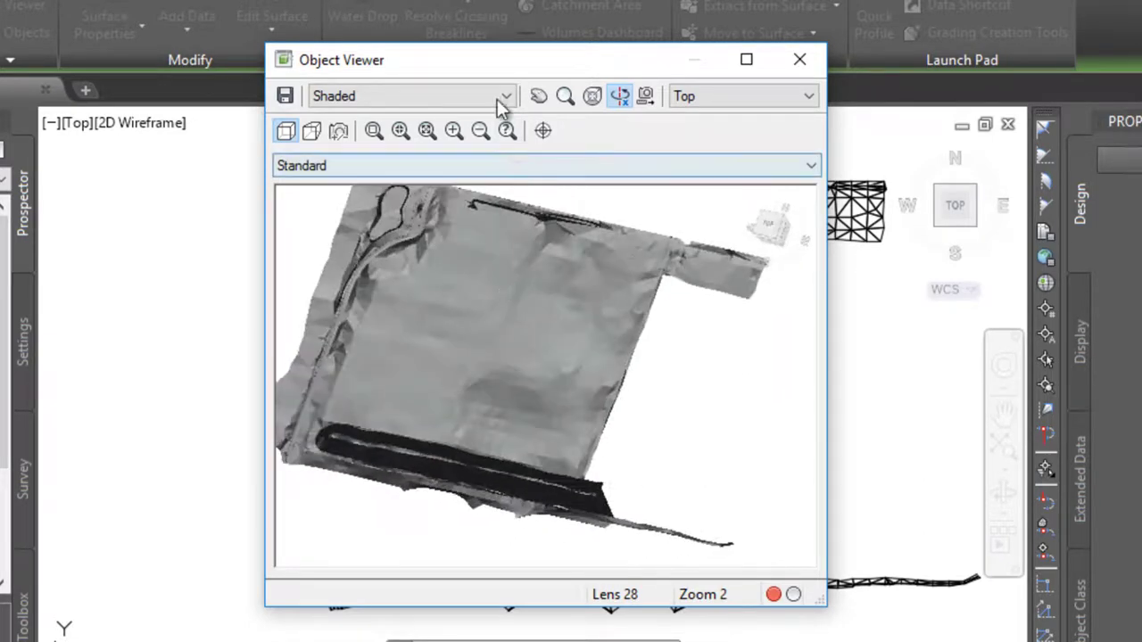
mouse_move(514, 62)
left_mouse_down()
mouse_move(395, 103)
mouse_move(408, 165)
left_mouse_up()
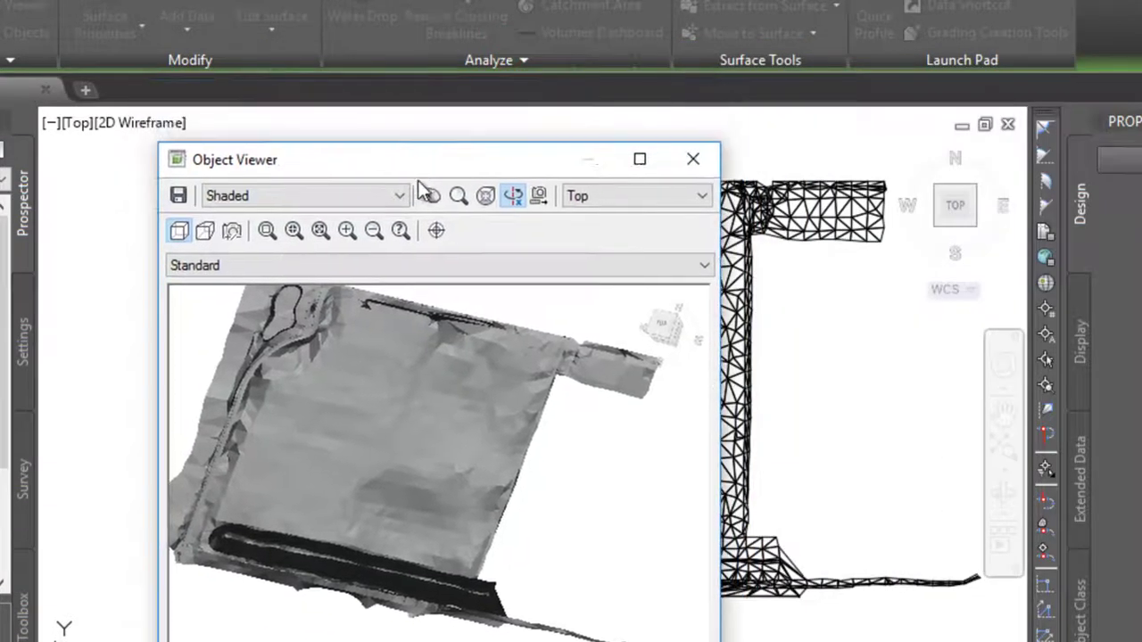
mouse_move(408, 372)
left_mouse_down()
mouse_move(454, 425)
mouse_move(416, 399)
mouse_move(446, 344)
mouse_move(438, 362)
mouse_move(411, 331)
mouse_move(428, 357)
left_mouse_up()
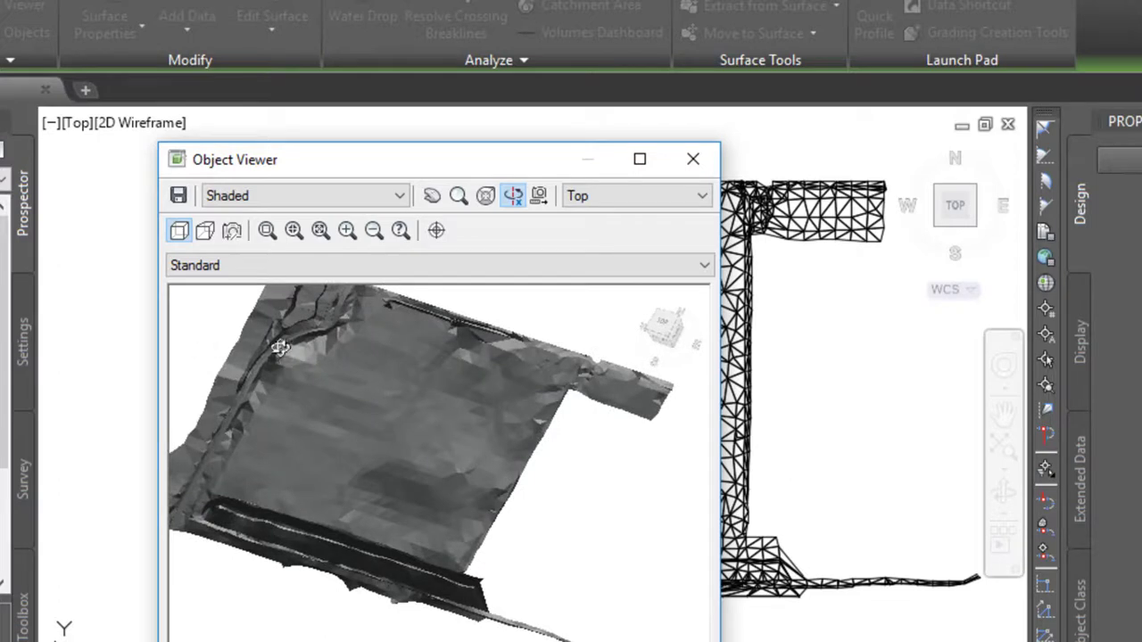
mouse_move(279, 348)
left_mouse_down()
mouse_move(276, 339)
mouse_move(296, 382)
left_mouse_up()
Step: Close the Object Viewer and edit XGND's current Border & Triangles & Points style
left_click(692, 158)
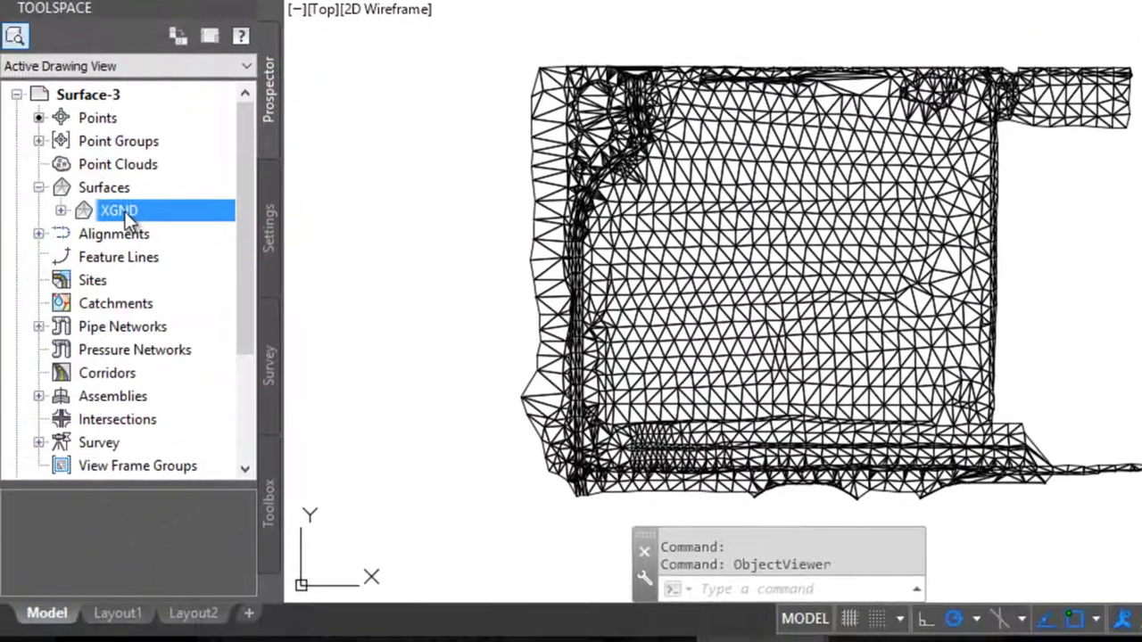
right_click(125, 211)
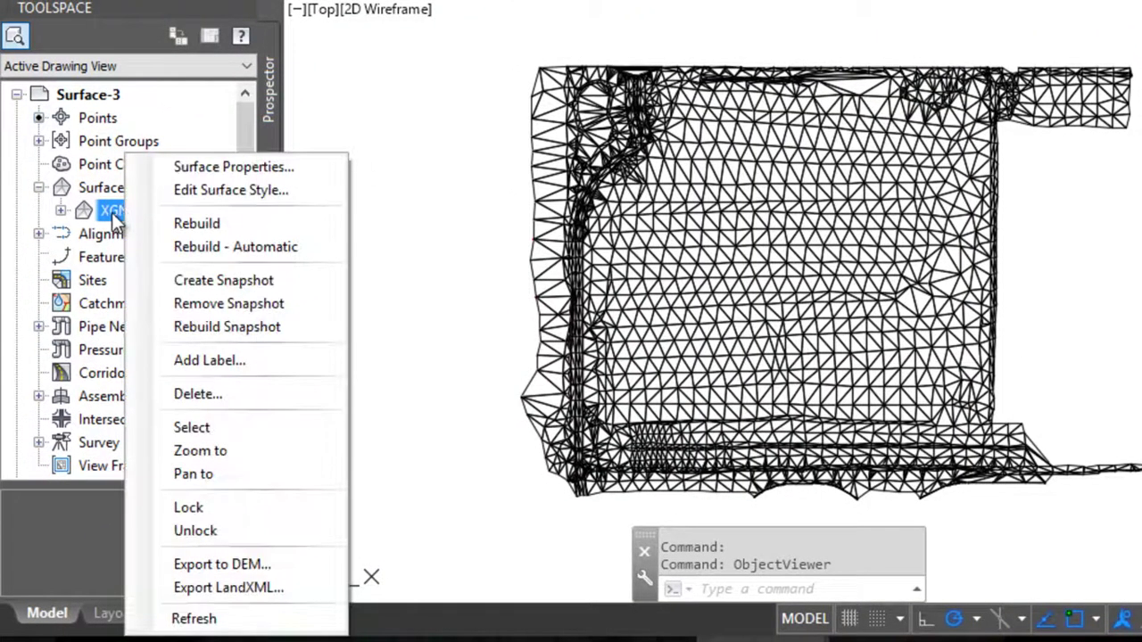
left_click(262, 165)
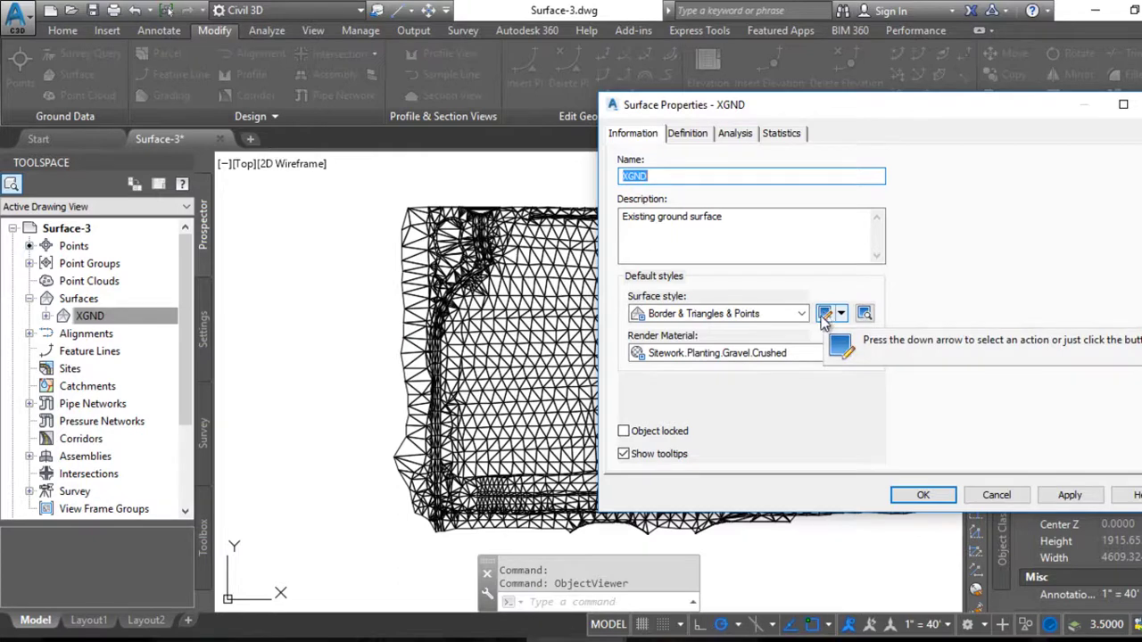
left_click(823, 314)
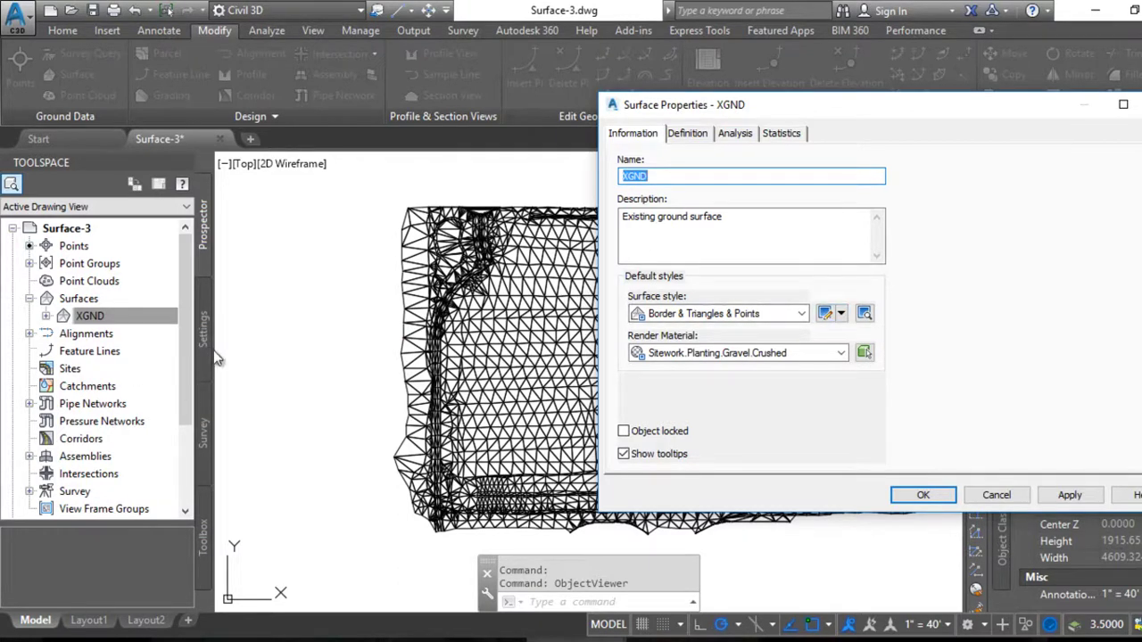
left_click(824, 314)
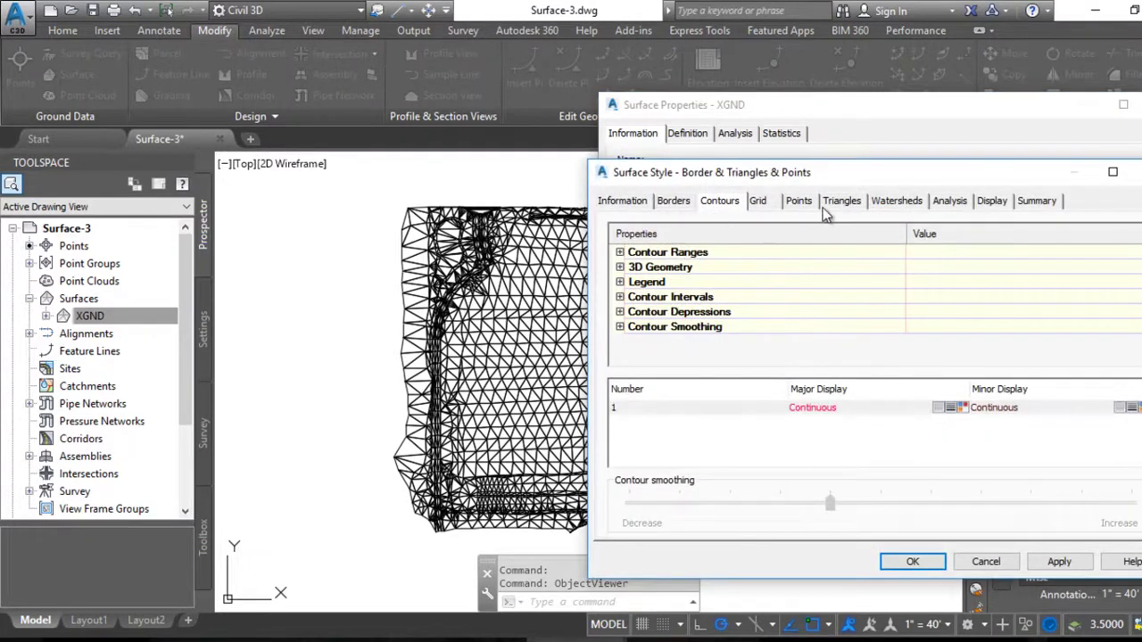
Step: Set the Triangles component colour to red in the style's Model view display settings
left_click(993, 202)
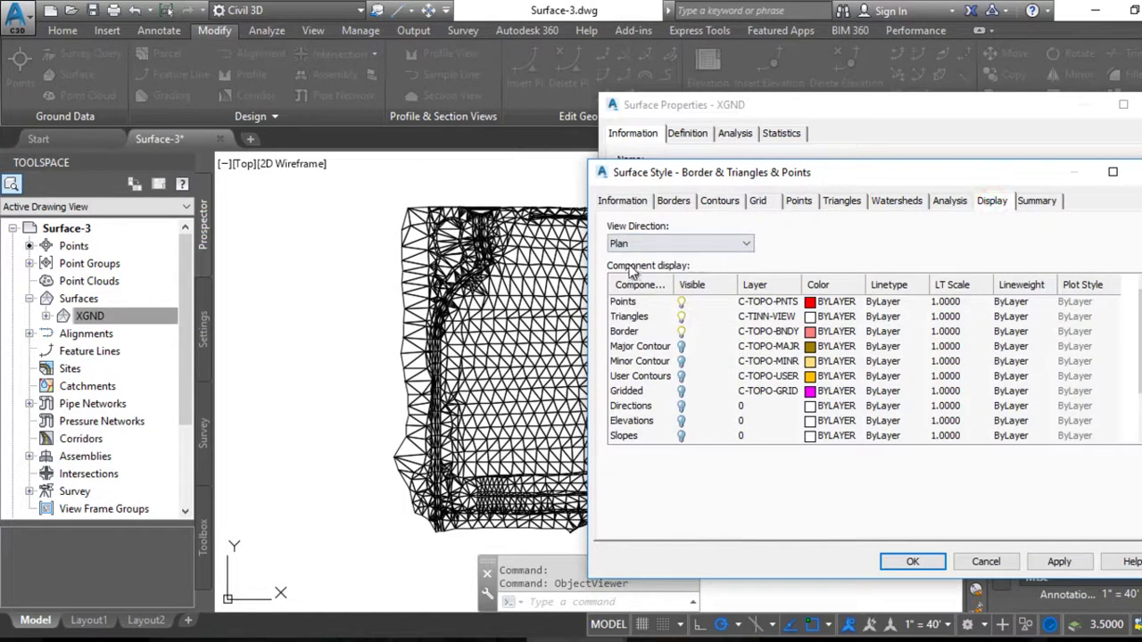
left_click(683, 248)
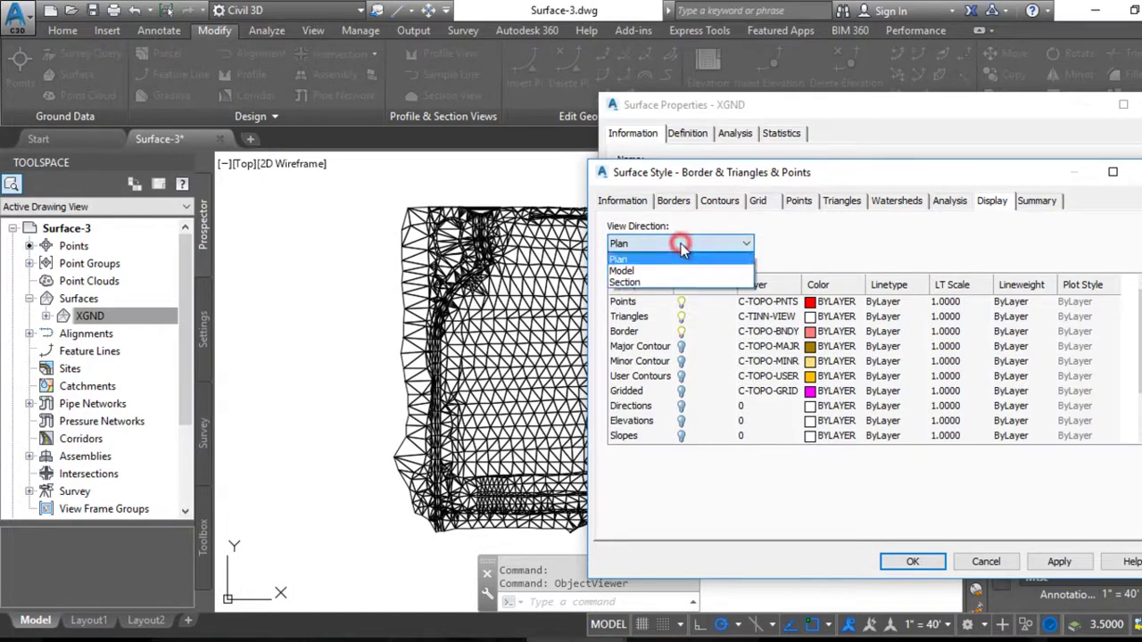
left_click(617, 272)
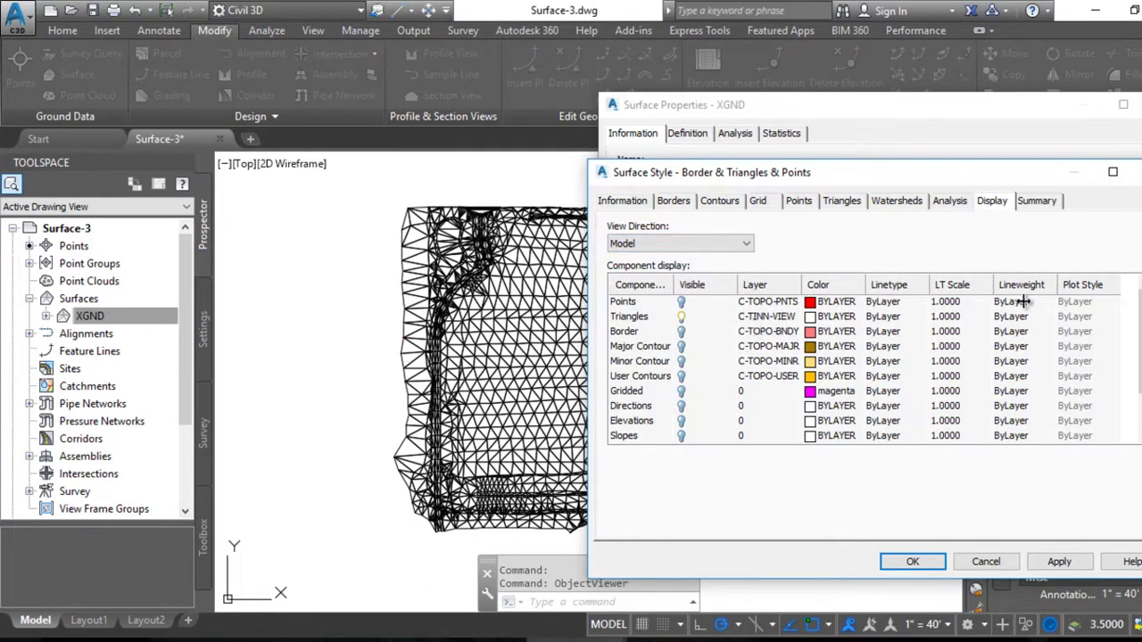
mouse_move(1139, 325)
left_mouse_down()
mouse_move(1138, 361)
mouse_move(1139, 322)
left_mouse_up()
left_click(812, 317)
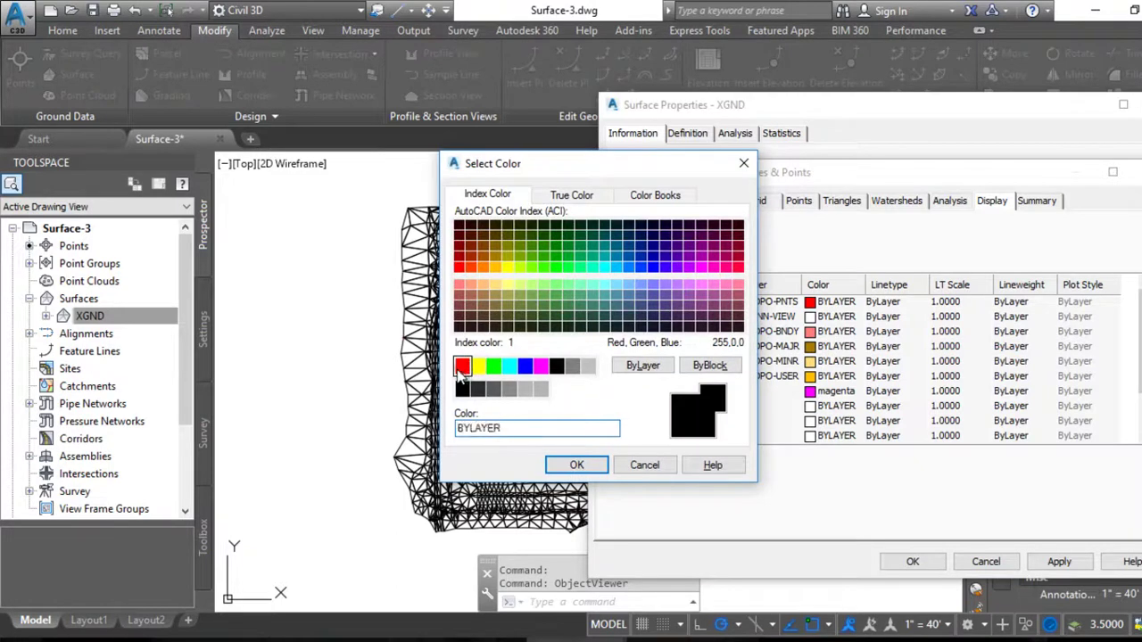
left_click(463, 367)
left_click(580, 465)
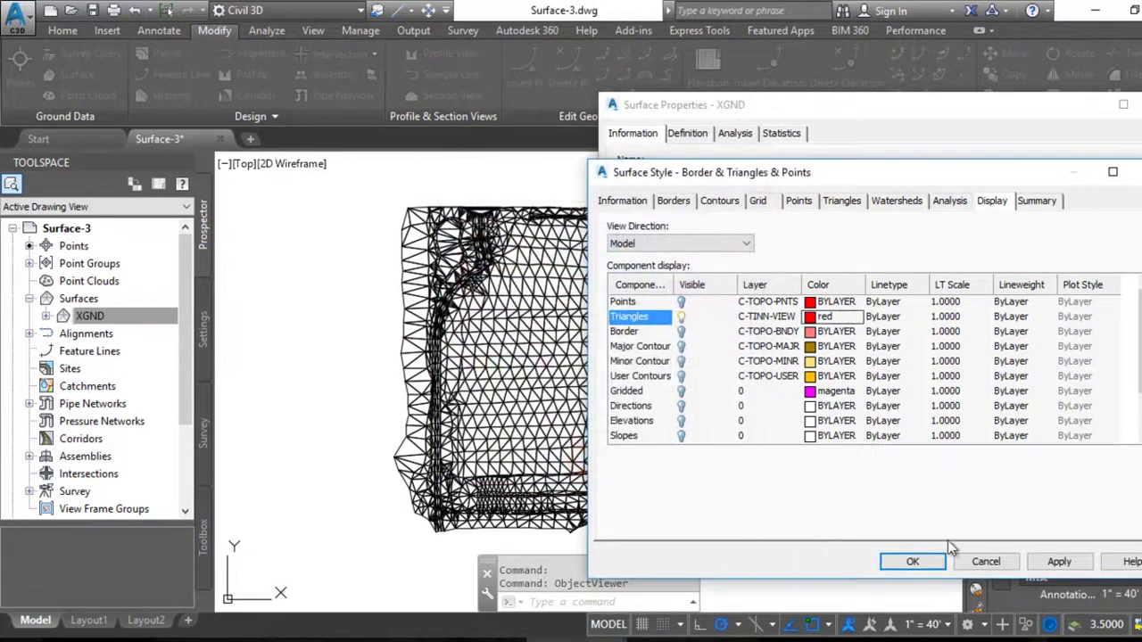
Step: Apply the style change and close the Surface Style and XGND Surface Properties dialogs
left_click(1054, 564)
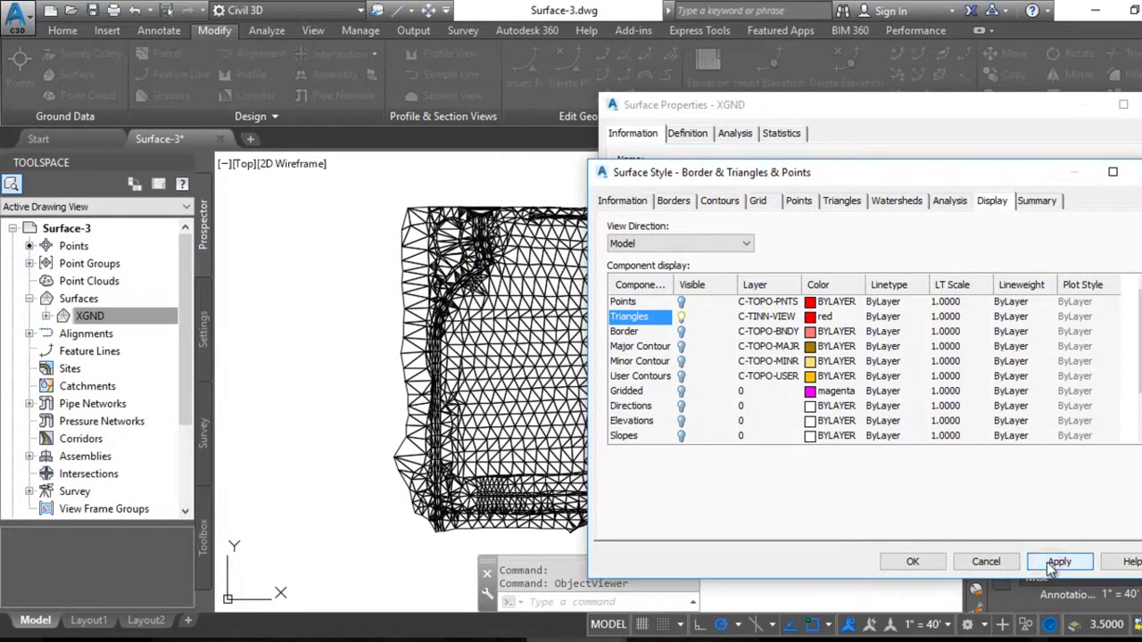
left_click(913, 562)
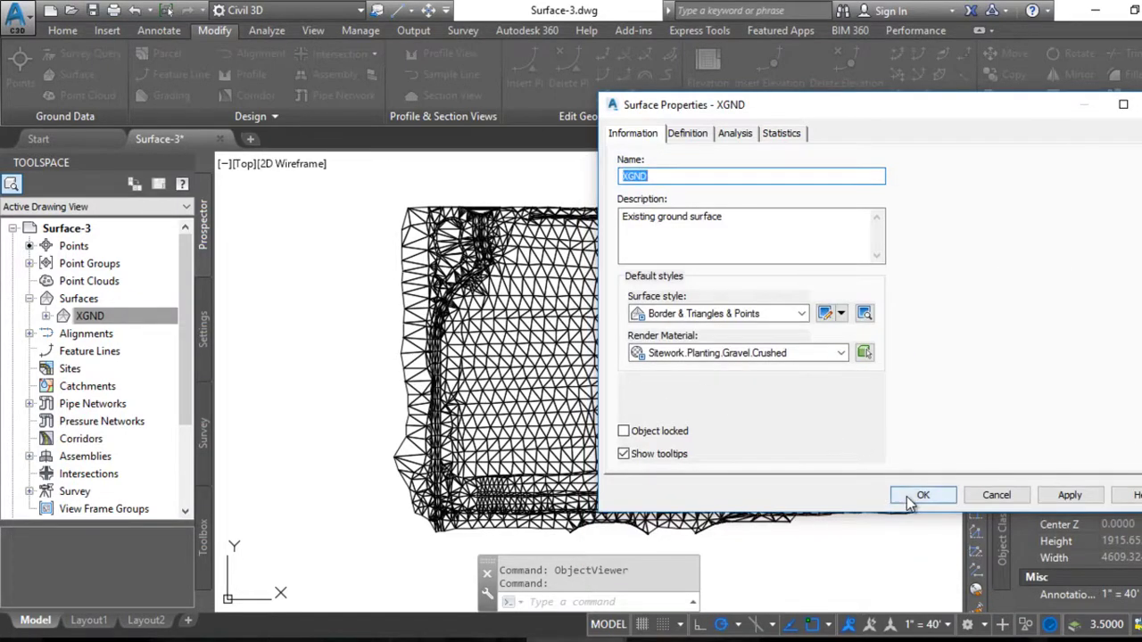
left_click(912, 496)
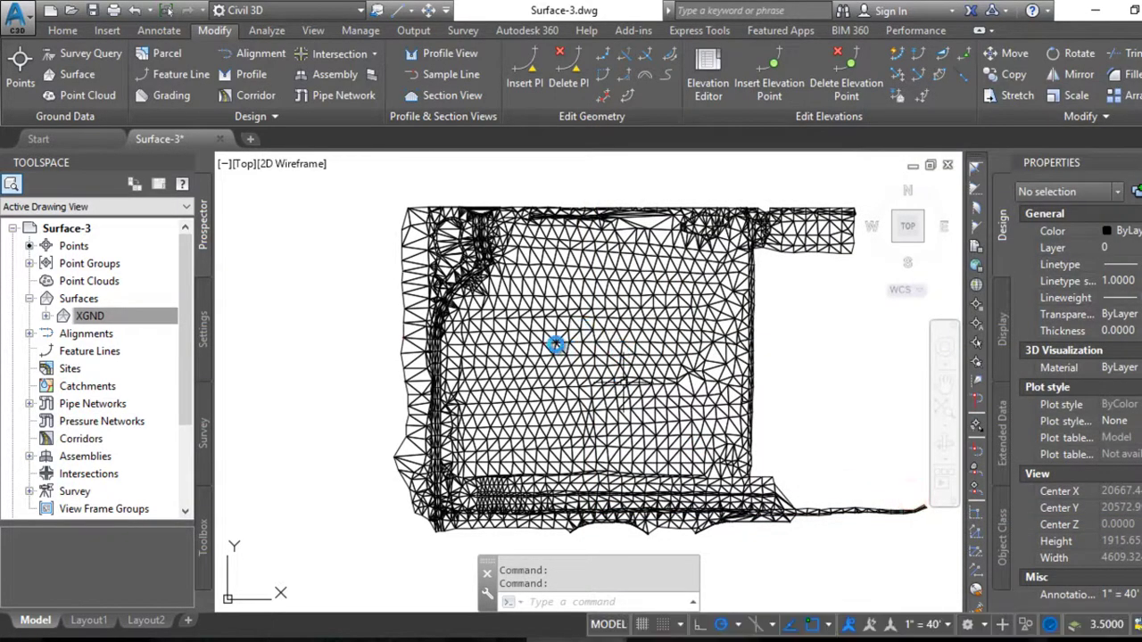
left_click(529, 323)
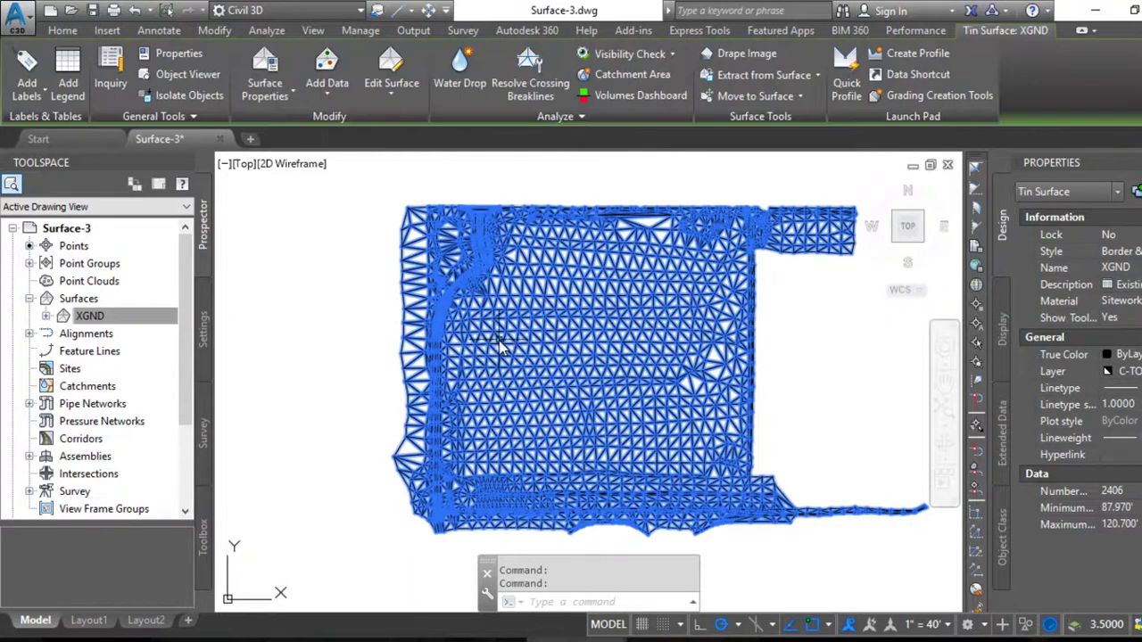
right_click(500, 346)
left_click(560, 578)
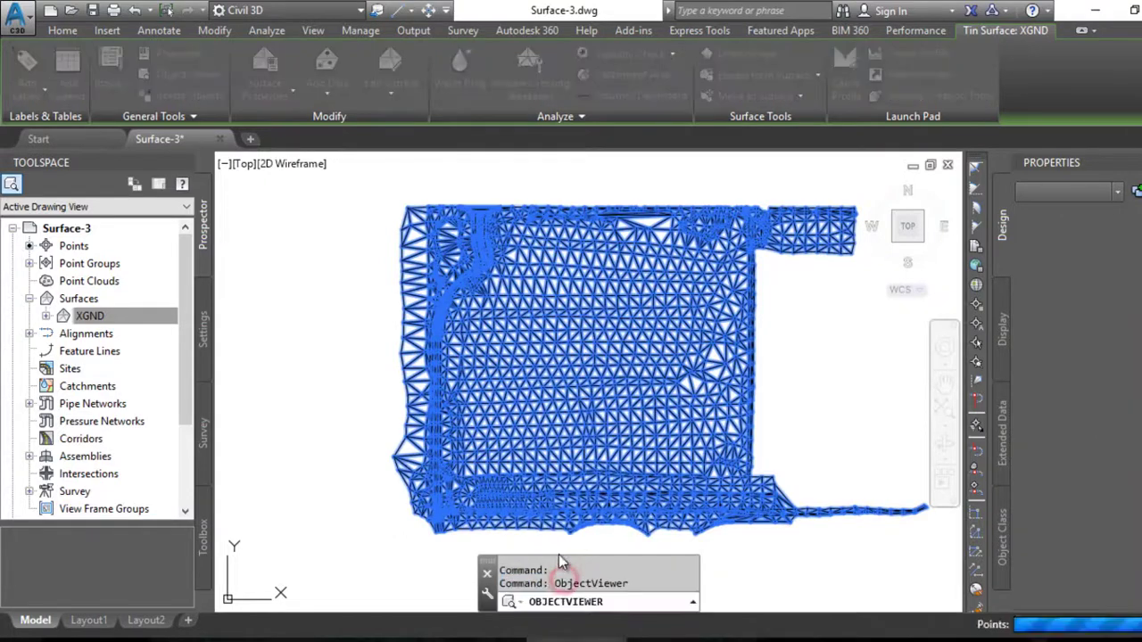
mouse_move(508, 420)
left_mouse_down()
mouse_move(487, 346)
mouse_move(438, 373)
mouse_move(459, 416)
mouse_move(464, 357)
mouse_move(428, 384)
mouse_move(454, 446)
mouse_move(506, 377)
mouse_move(463, 364)
mouse_move(434, 396)
mouse_move(454, 473)
mouse_move(400, 426)
mouse_move(472, 385)
mouse_move(541, 458)
mouse_move(360, 455)
mouse_move(459, 433)
mouse_move(472, 388)
mouse_move(474, 400)
mouse_move(416, 378)
mouse_move(423, 434)
mouse_move(554, 330)
left_mouse_up()
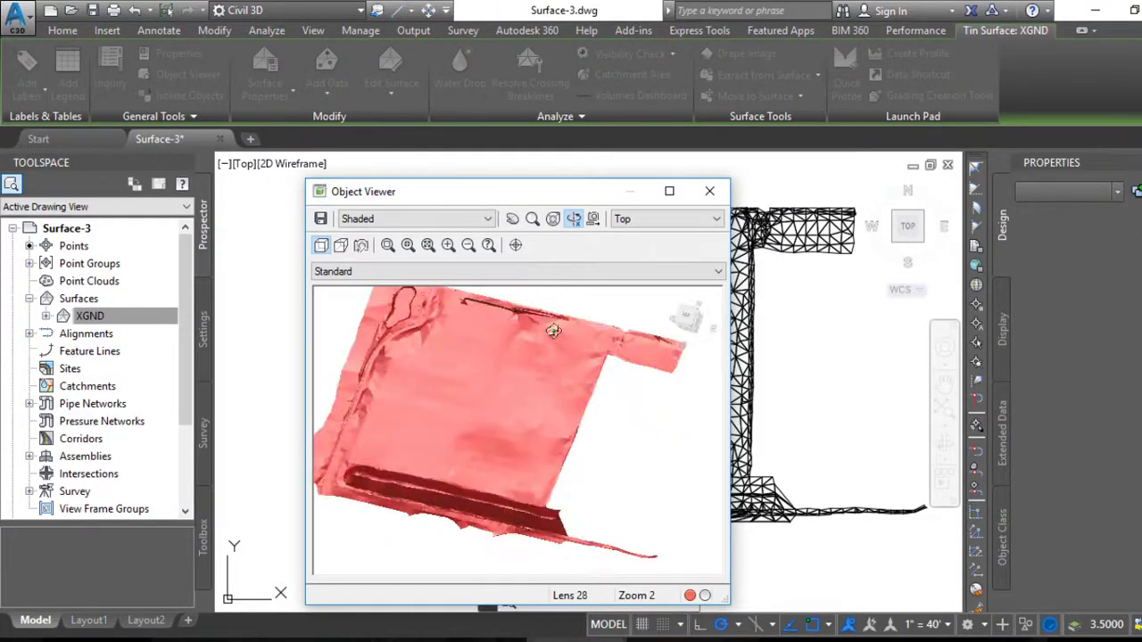
left_click(711, 192)
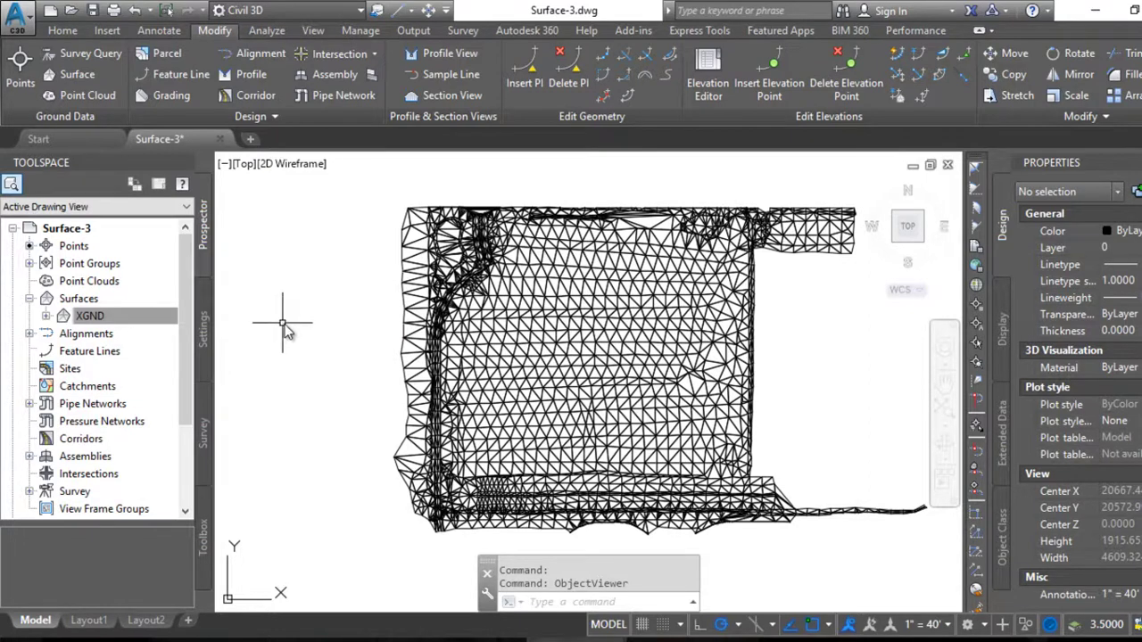
Step: Change the XGND surface style to Standard in its Surface Properties and apply it
left_click(90, 318)
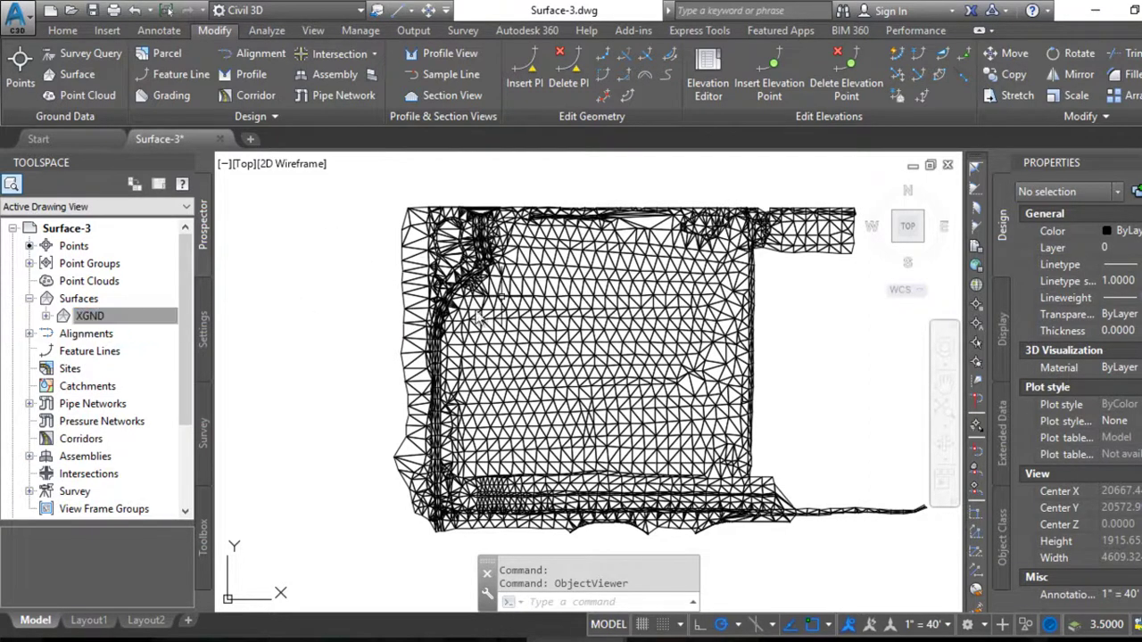
left_click(96, 318)
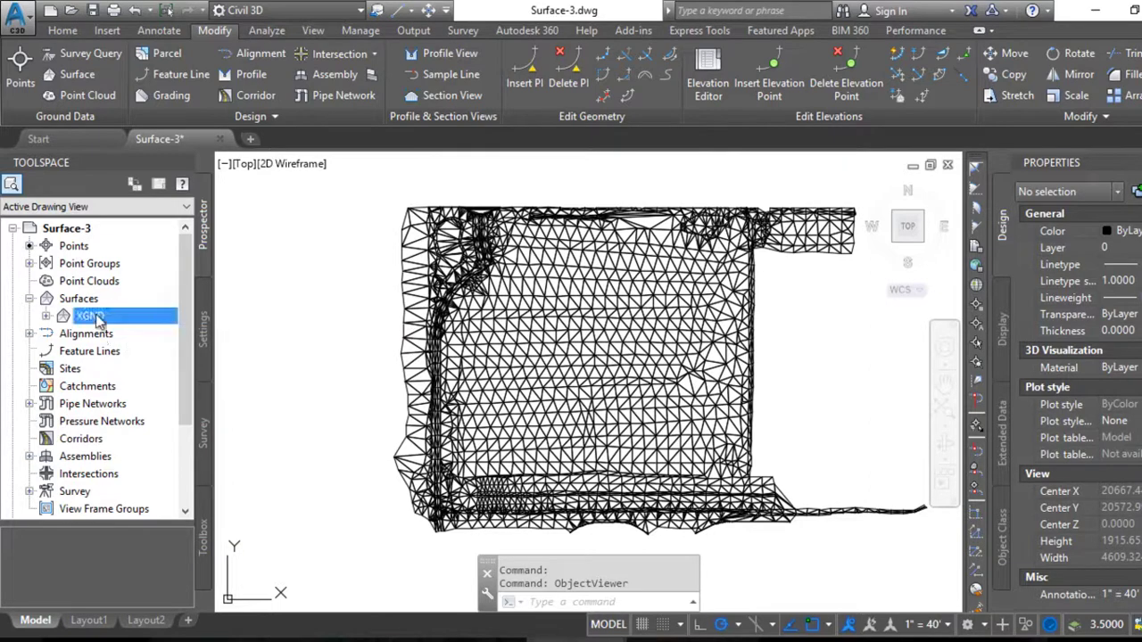
right_click(92, 321)
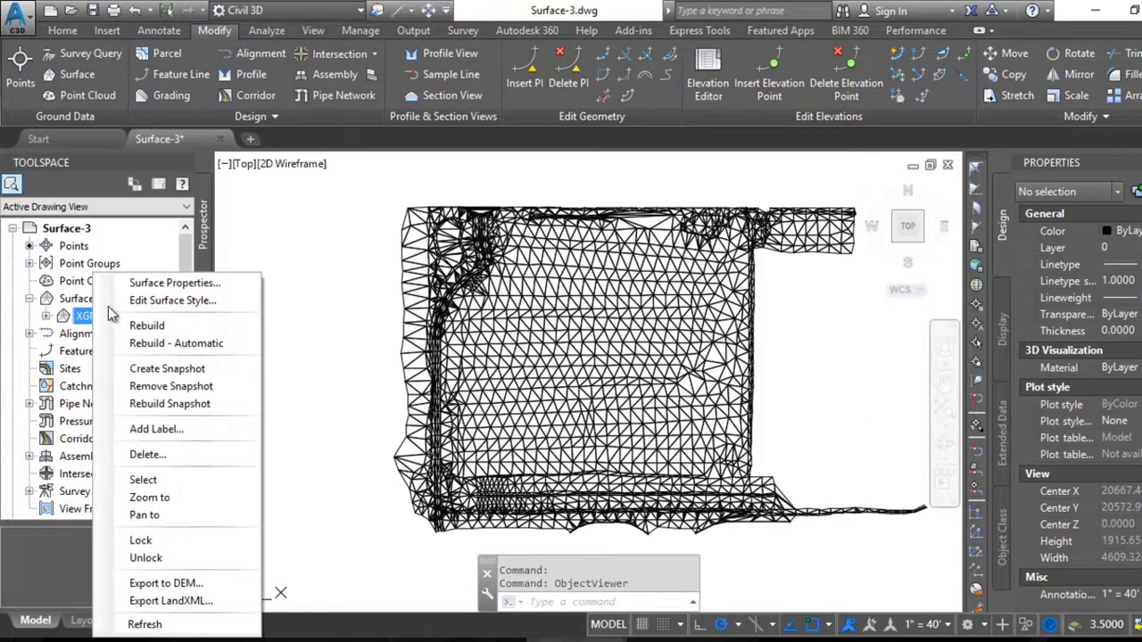
left_click(175, 284)
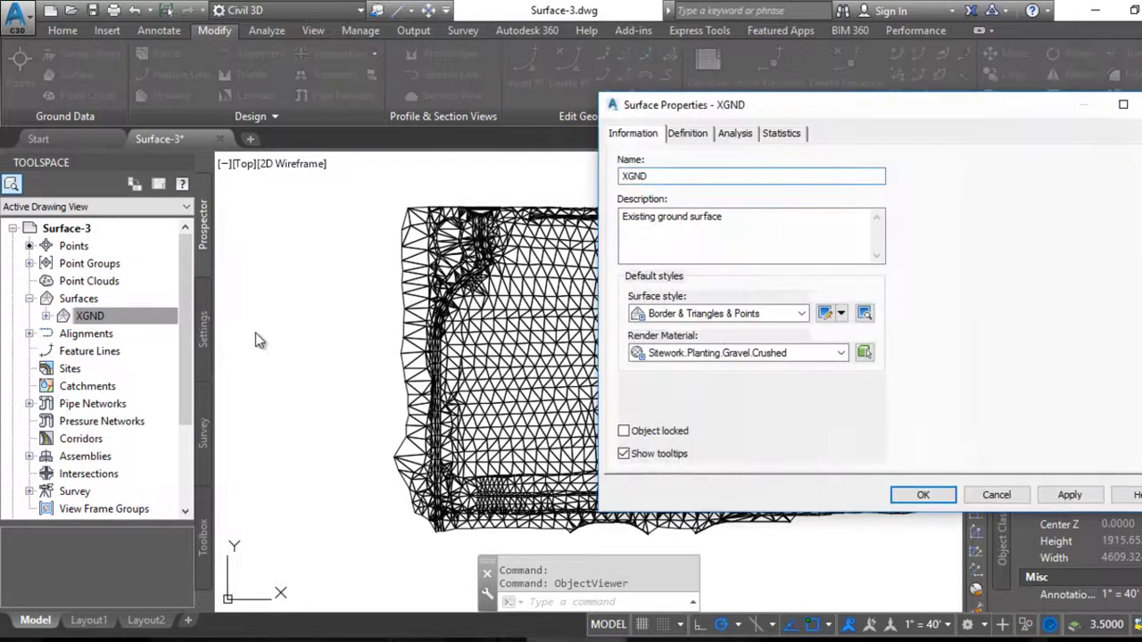
left_click(743, 317)
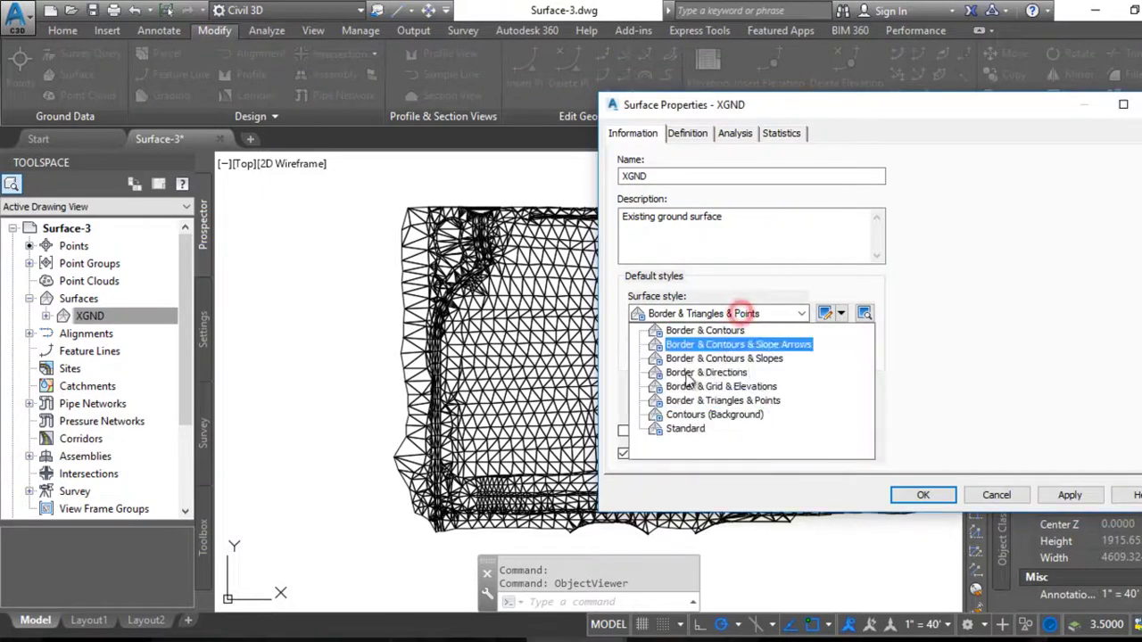
left_click(680, 432)
left_click(1071, 495)
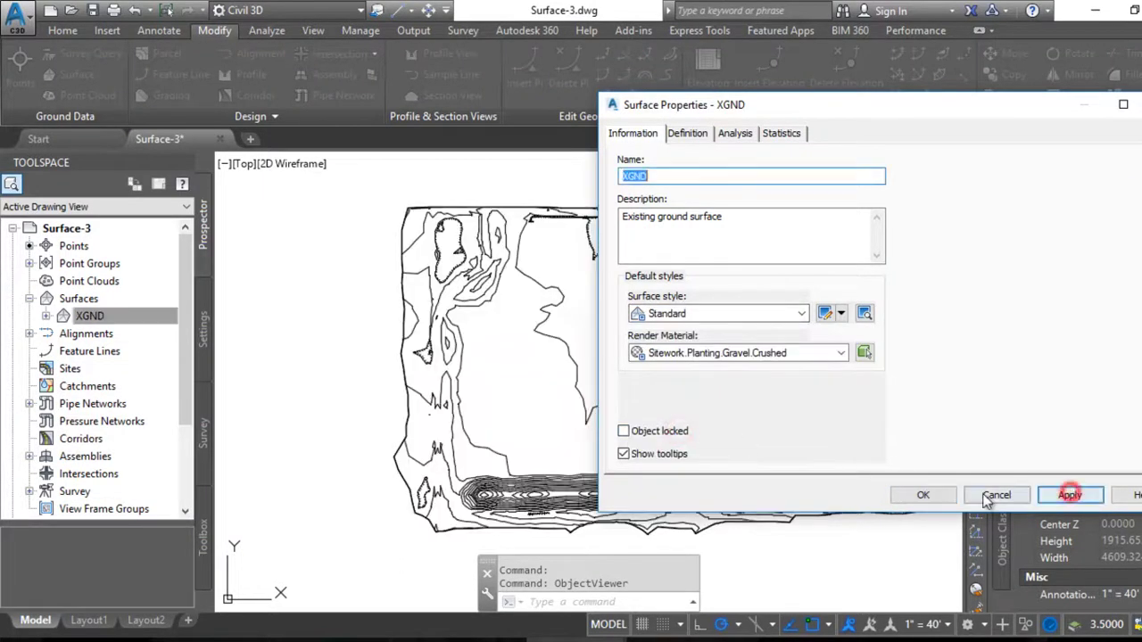
left_click(922, 495)
Step: Zoom and pan onto the dense contour band along the bottom of the XGND surface
scroll(526, 485, "up", 2)
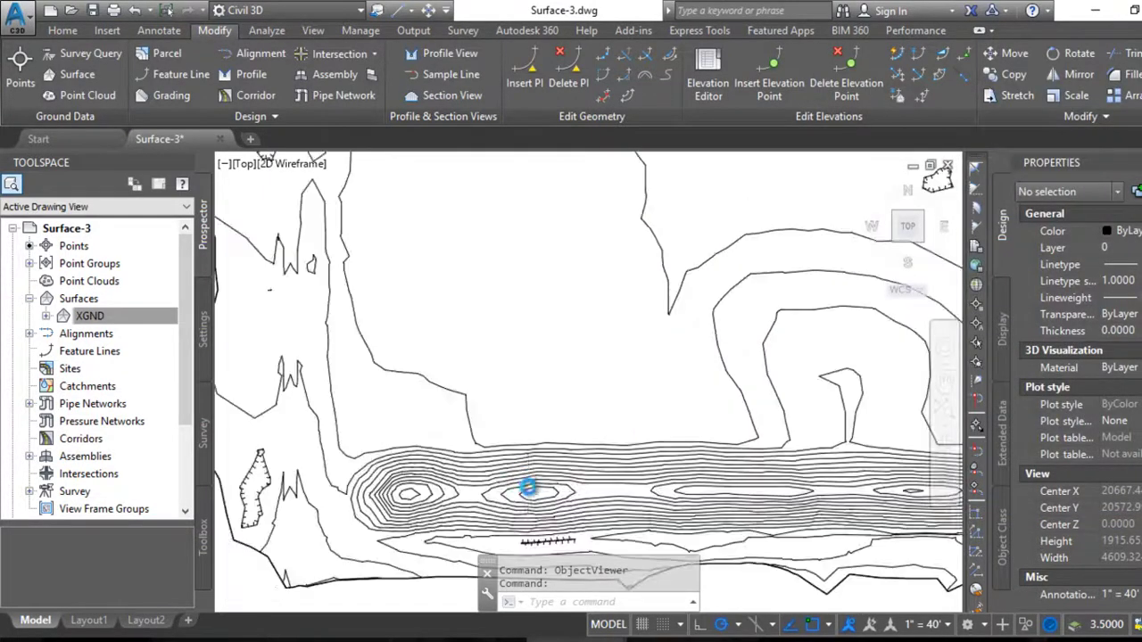
scroll(492, 413, "up", 2)
scroll(389, 247, "up", 2)
scroll(513, 278, "down", 2)
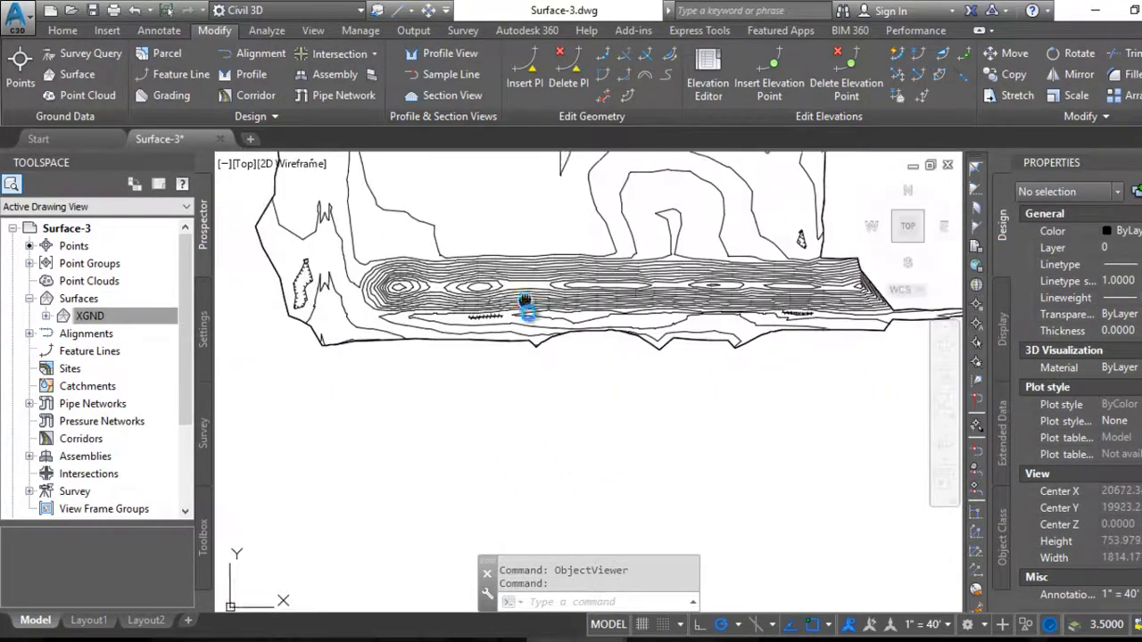
scroll(525, 309, "down", 2)
scroll(490, 362, "down", 2)
middle_click_drag(472, 382, 484, 411)
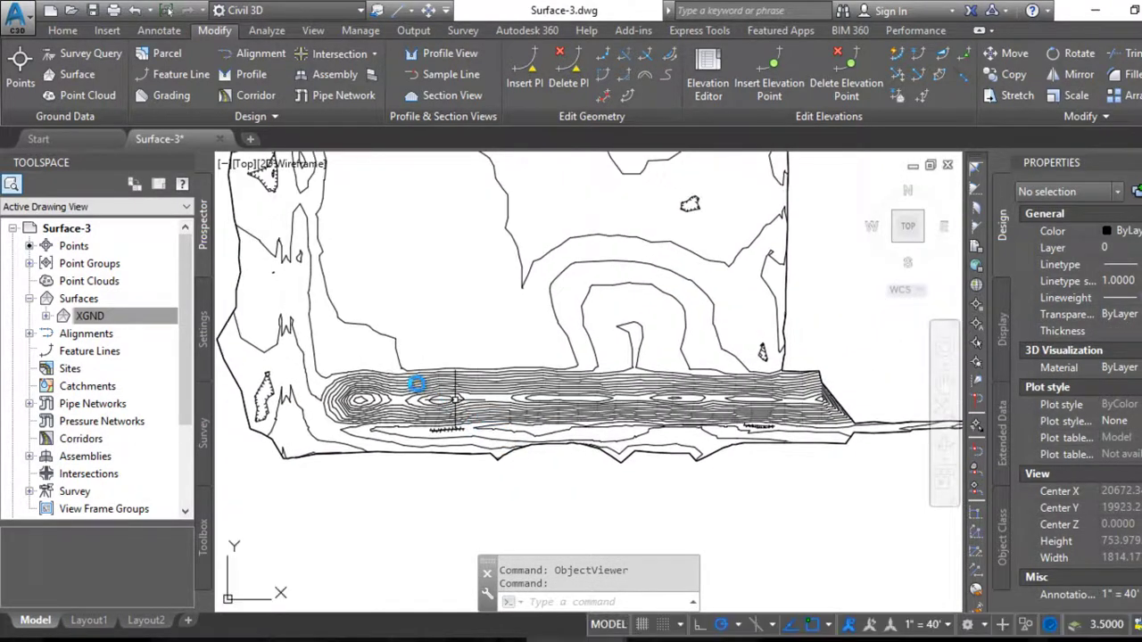
scroll(420, 387, "up", 2)
scroll(390, 387, "up", 2)
scroll(286, 53, "up", 1)
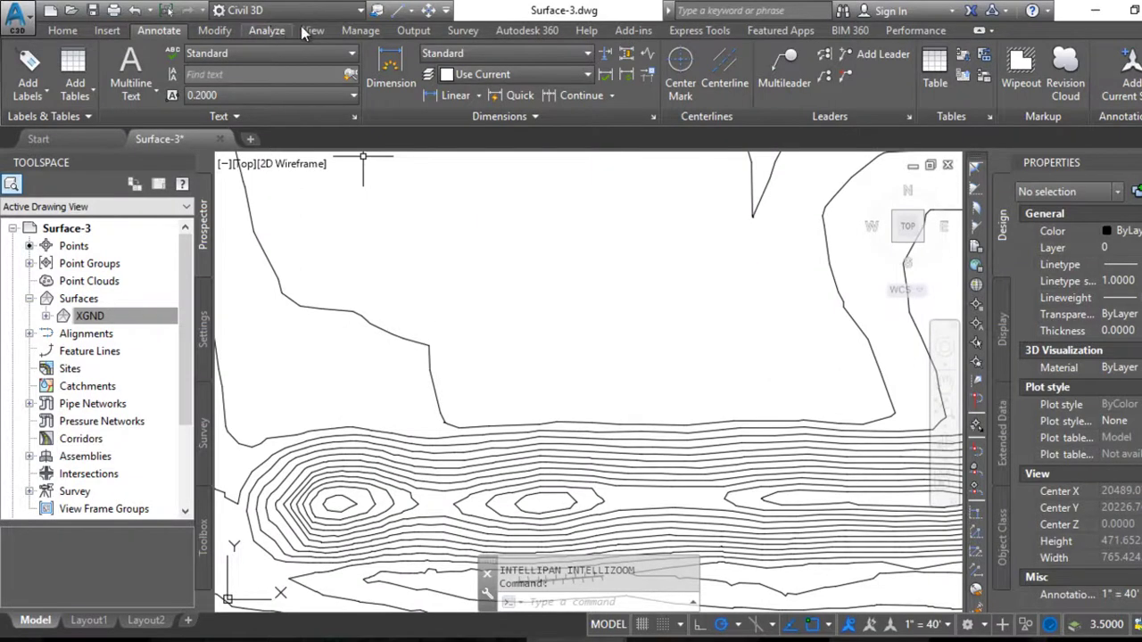
left_click(313, 31)
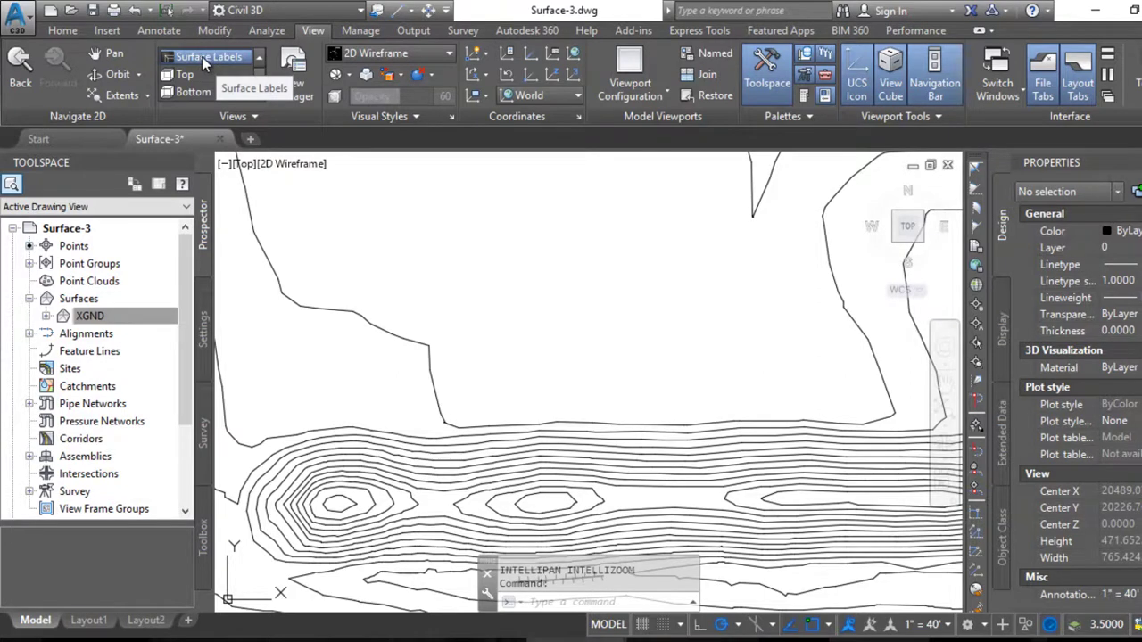
Step: Restore the saved Surface Labels named view showing the three circled label spots
left_click(202, 56)
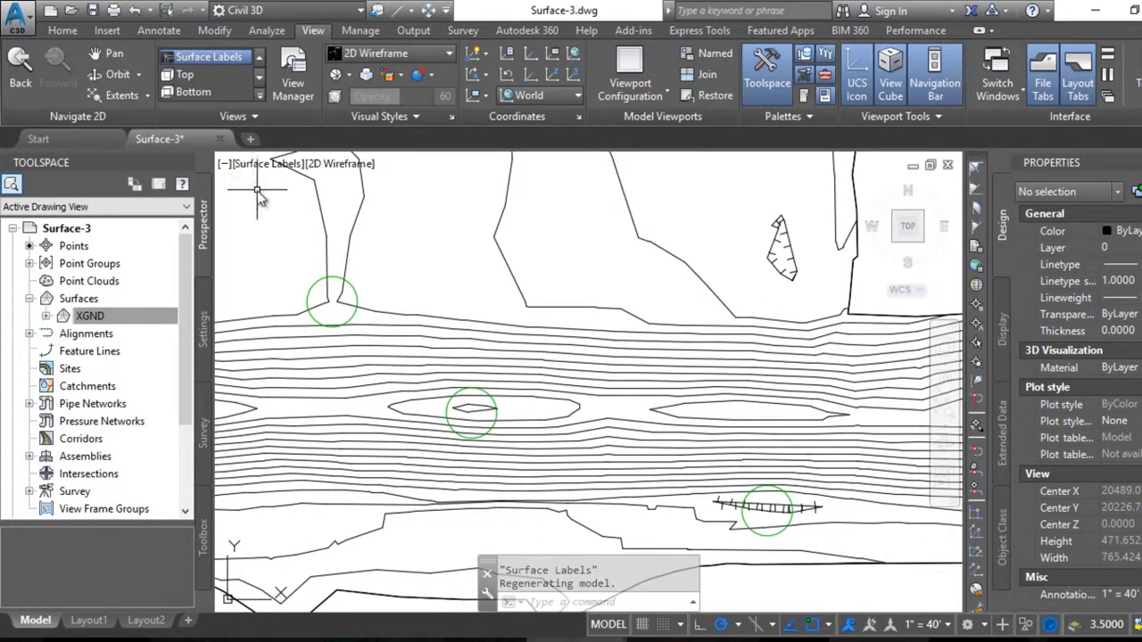
left_click(157, 32)
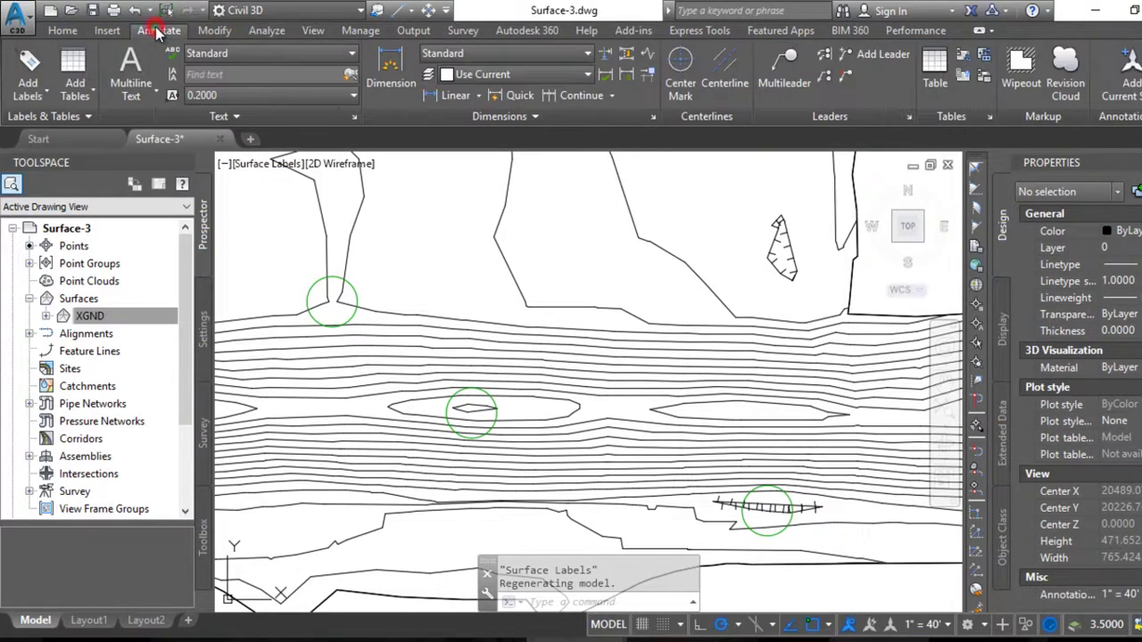
Step: In Add Labels, choose the Surface feature with the Contour - Multiple label type
left_click(43, 96)
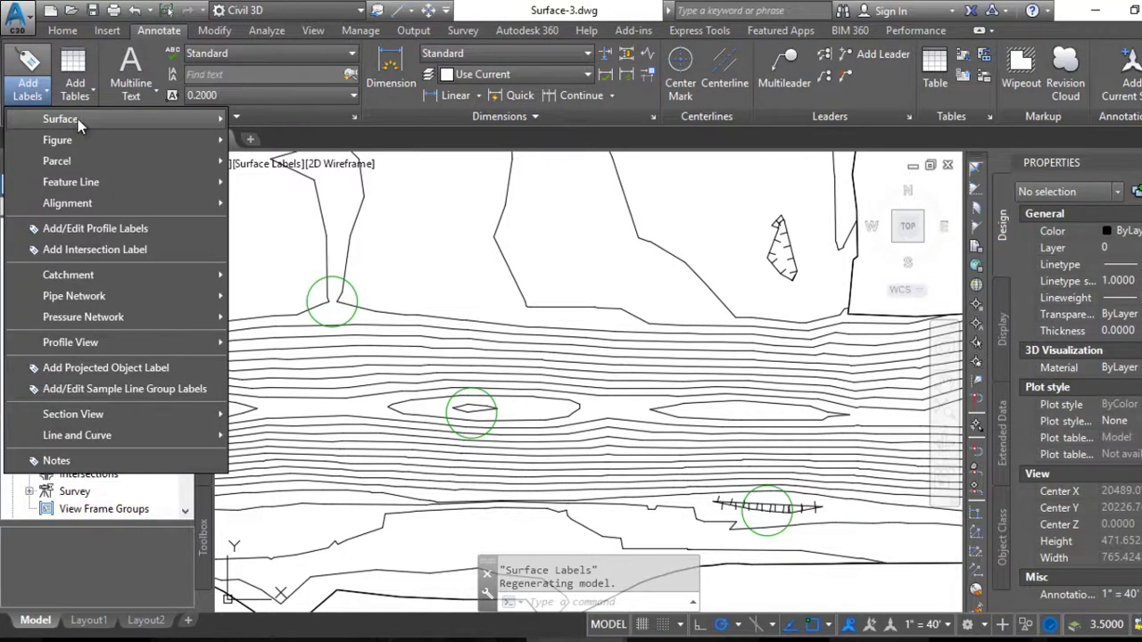
mouse_move(113, 119)
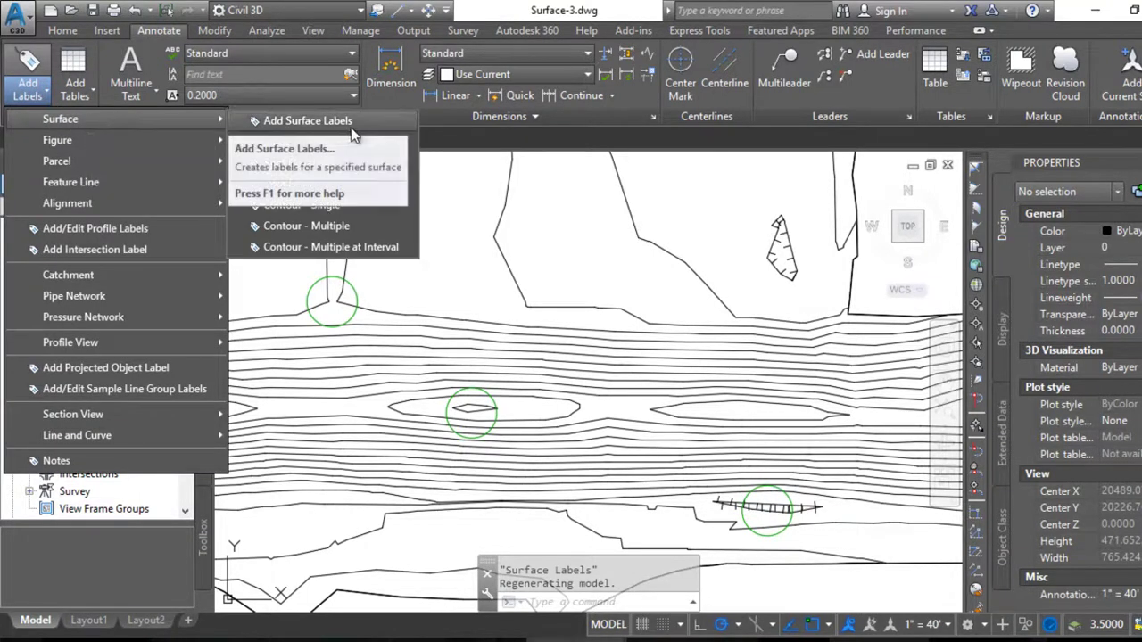
left_click(363, 128)
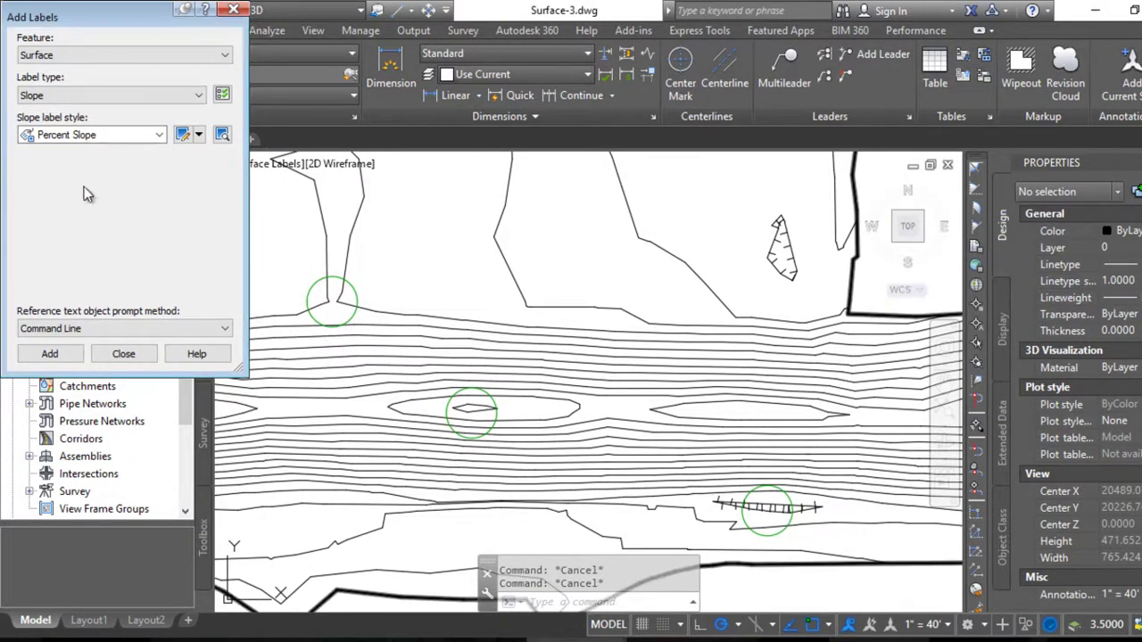
left_click(79, 95)
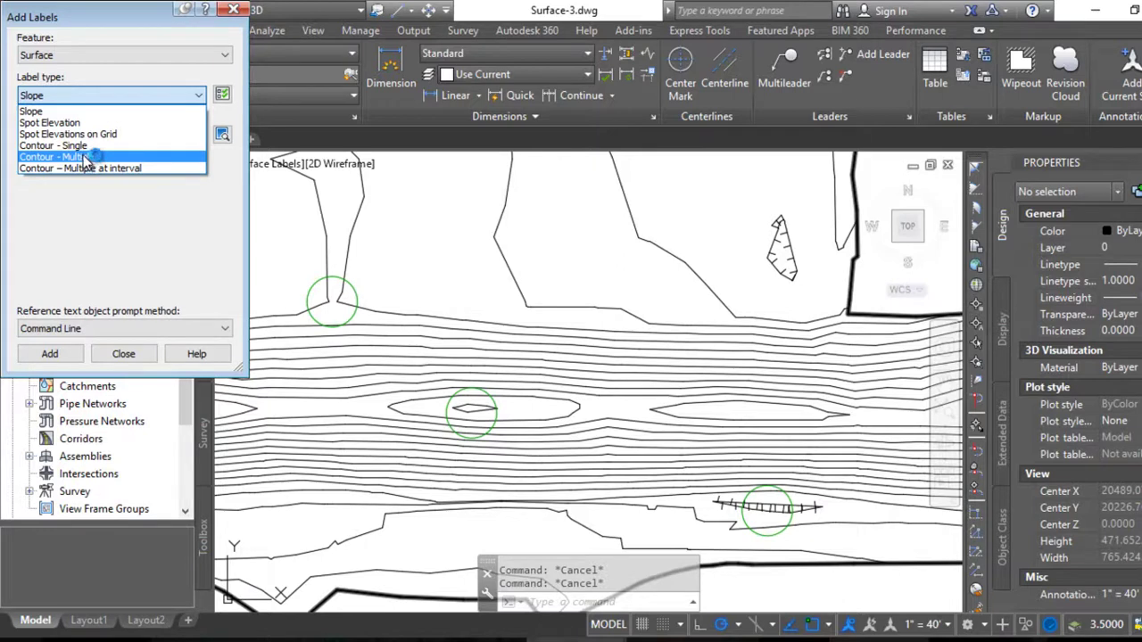
left_click(85, 158)
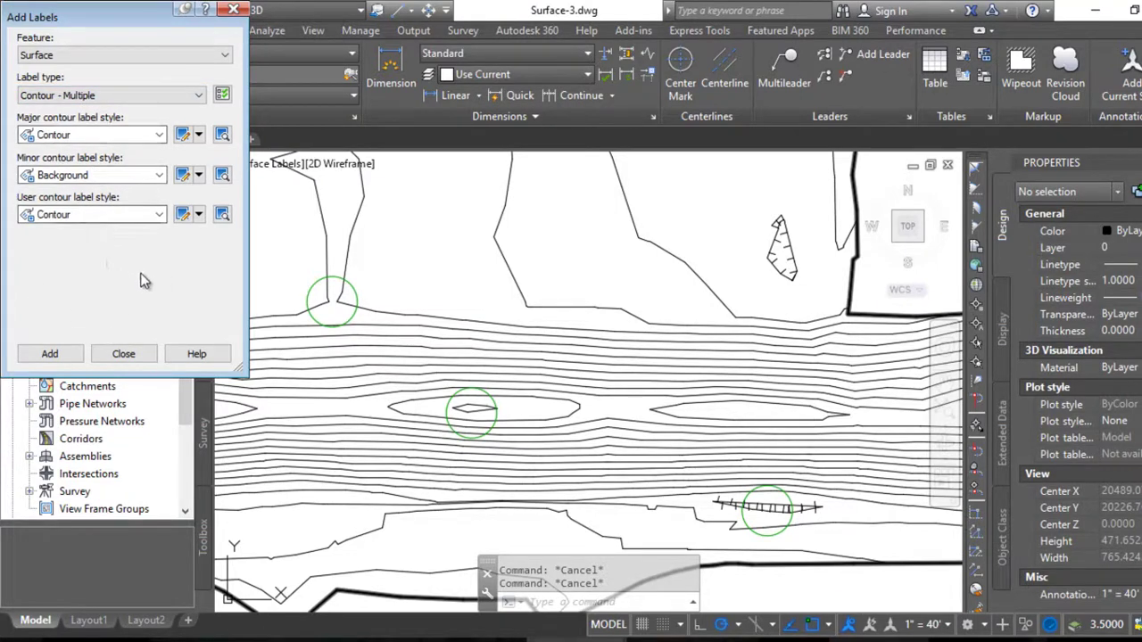
left_click(50, 354)
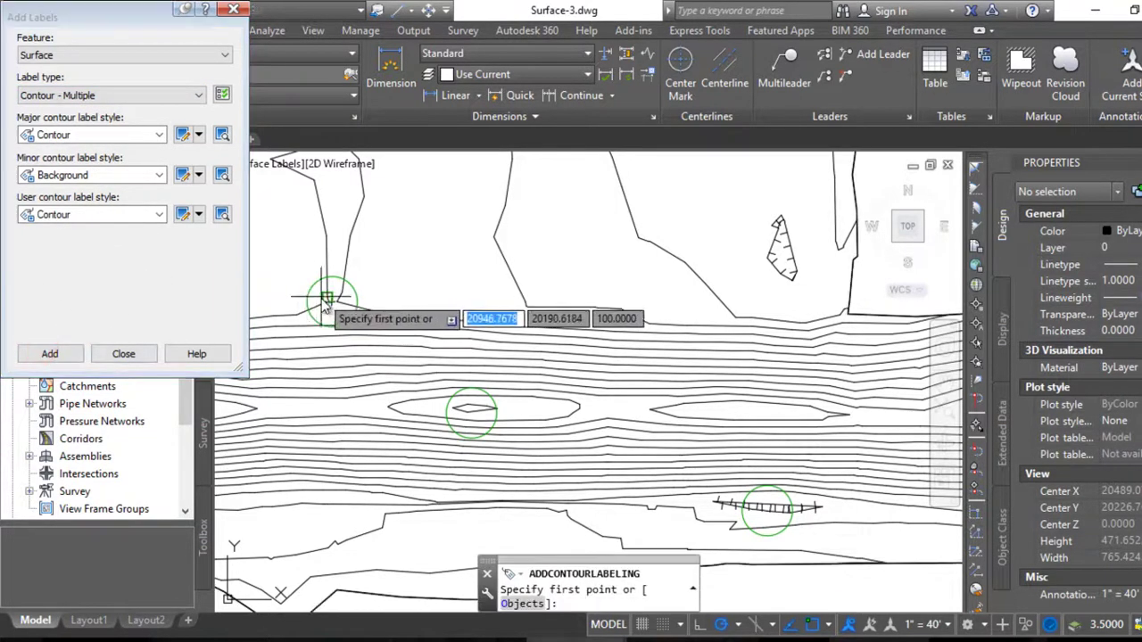
Step: Pick a label line through the three circled spots, labelling the contours 100 through 118
left_click(336, 303)
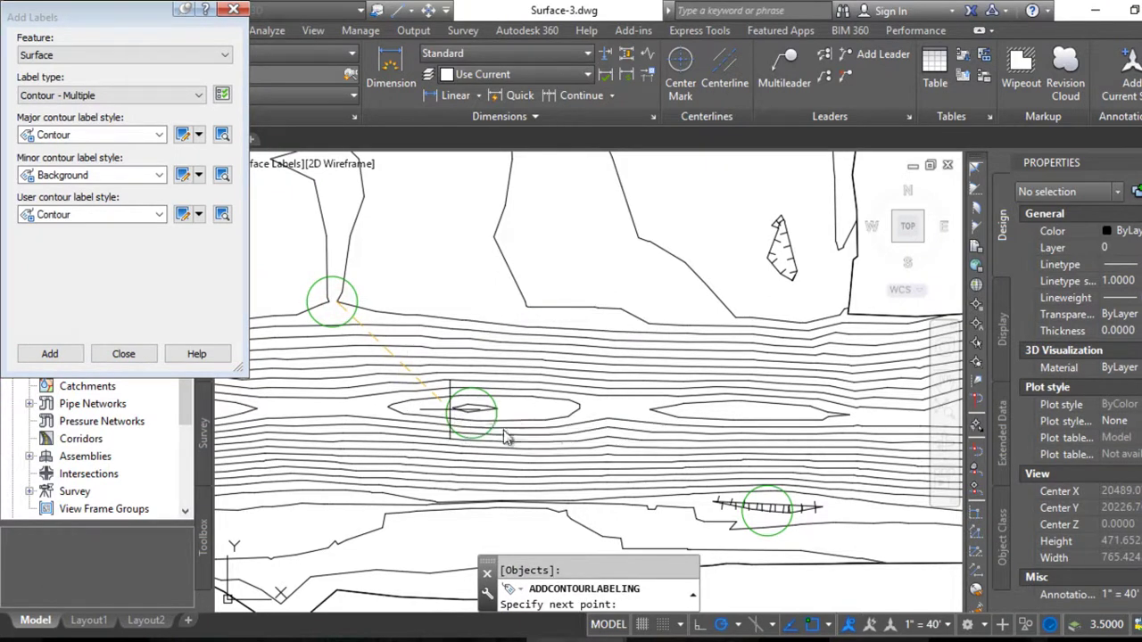
left_click(476, 409)
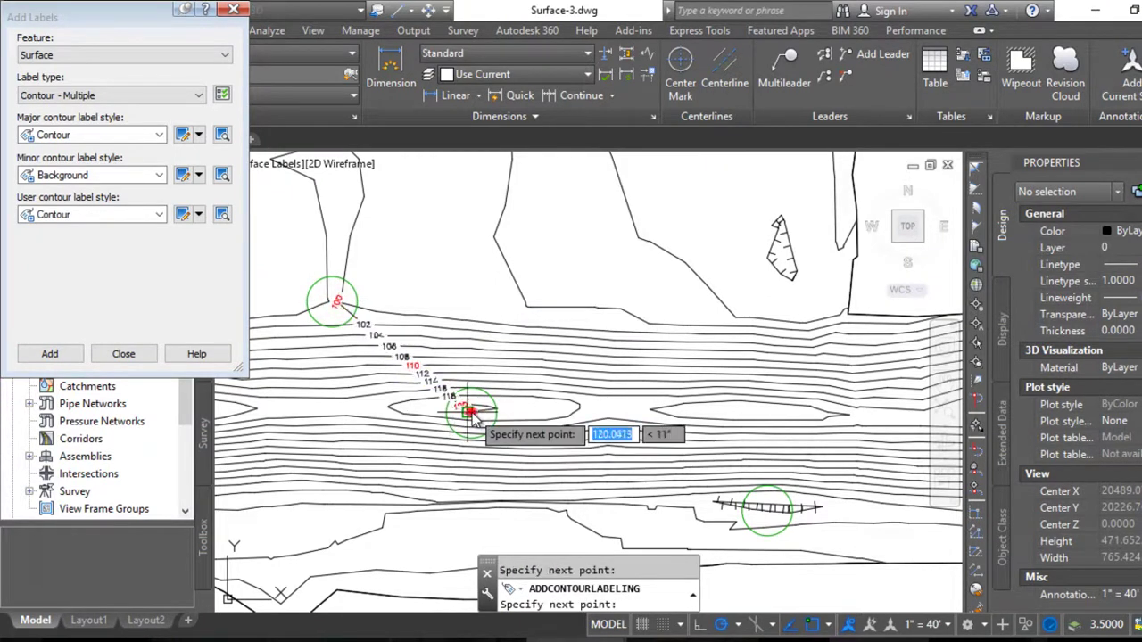
left_click(761, 510)
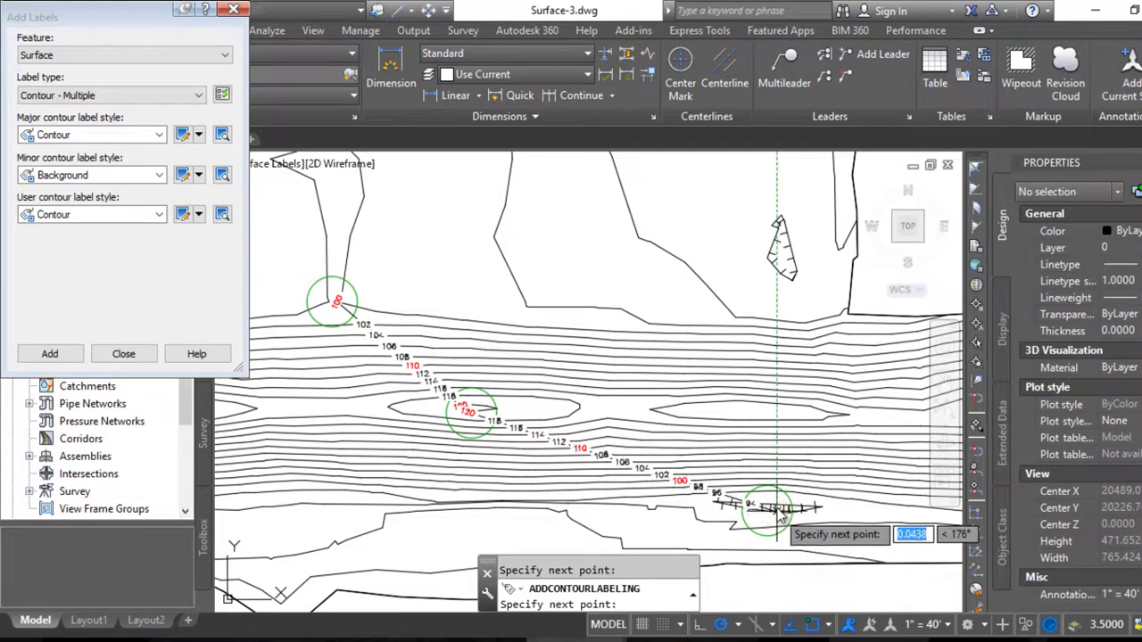
left_click(814, 509)
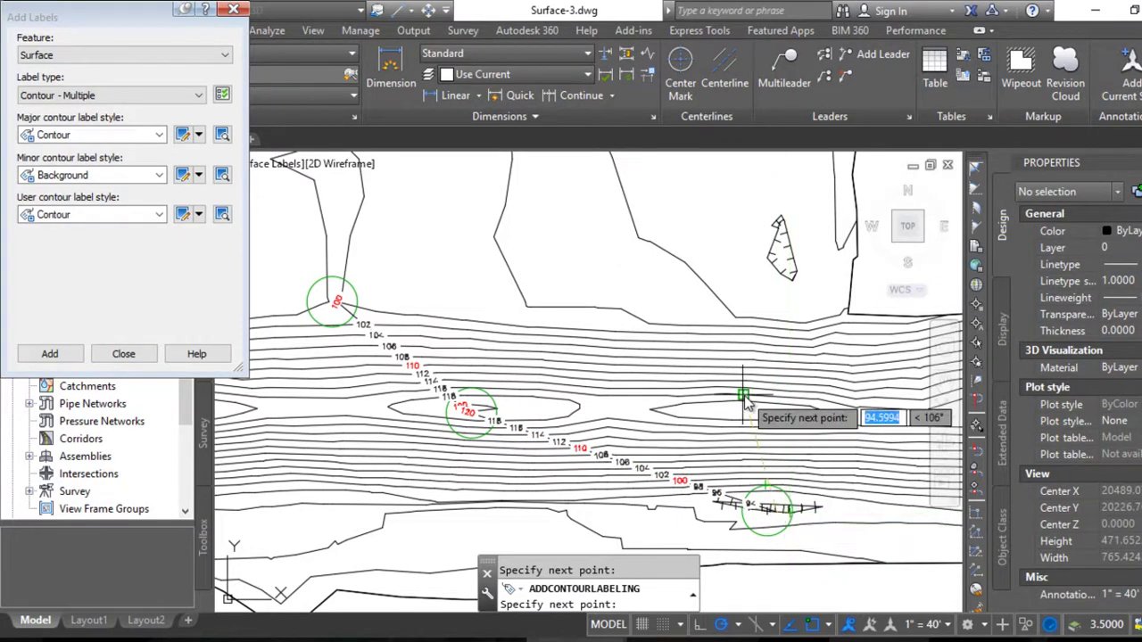
key("Return")
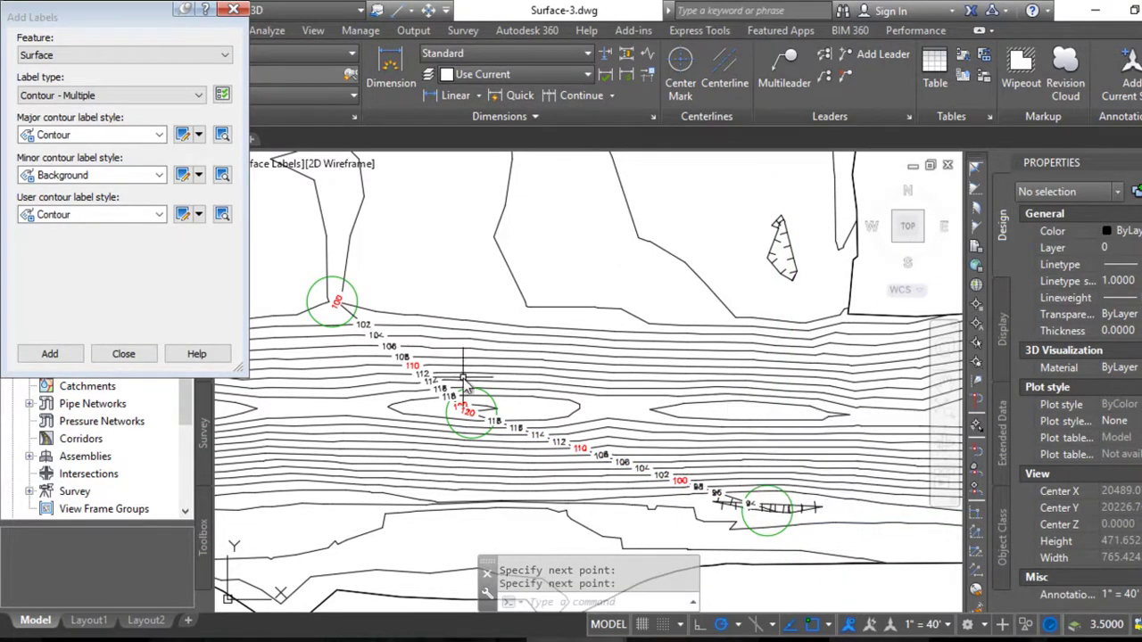
scroll(439, 375, "up", 5)
scroll(485, 294, "down", 1)
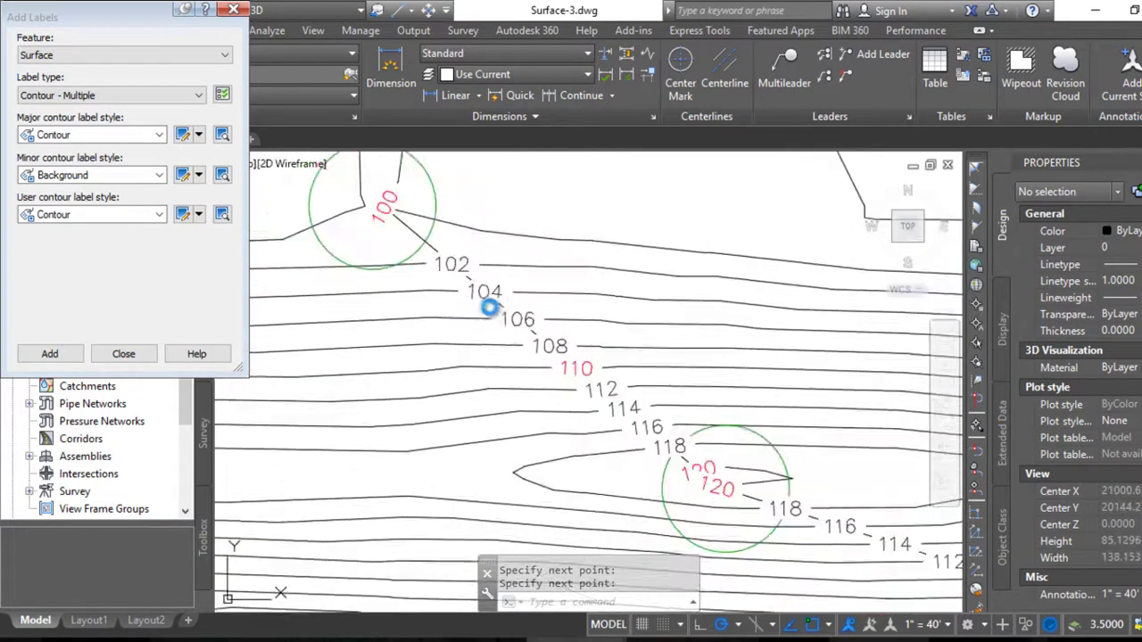
scroll(489, 305, "down", 1)
scroll(489, 305, "up", 4)
middle_click_drag(474, 298, 459, 357)
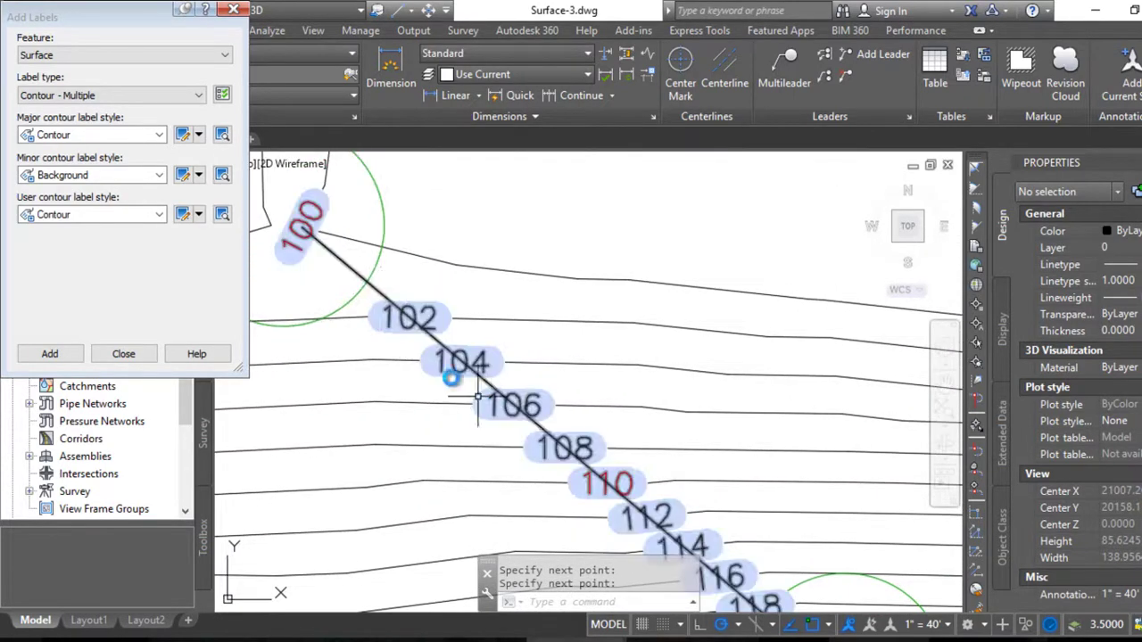
Step: Set Display Contour Label Line to False for the 100–118 contour label group
left_click(385, 298)
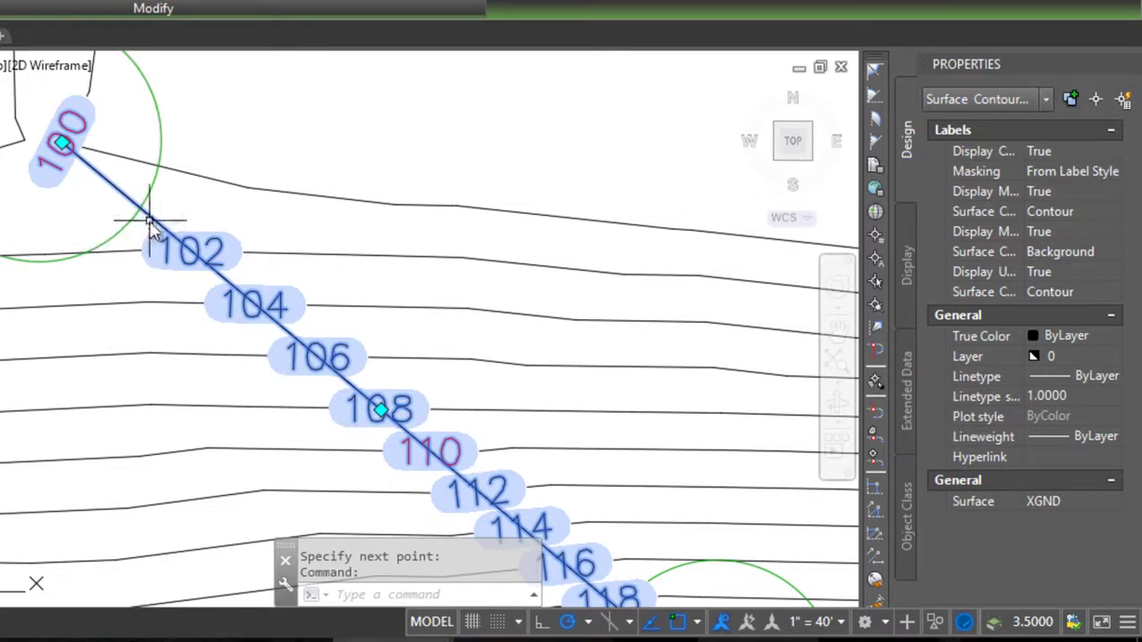
left_click(1063, 150)
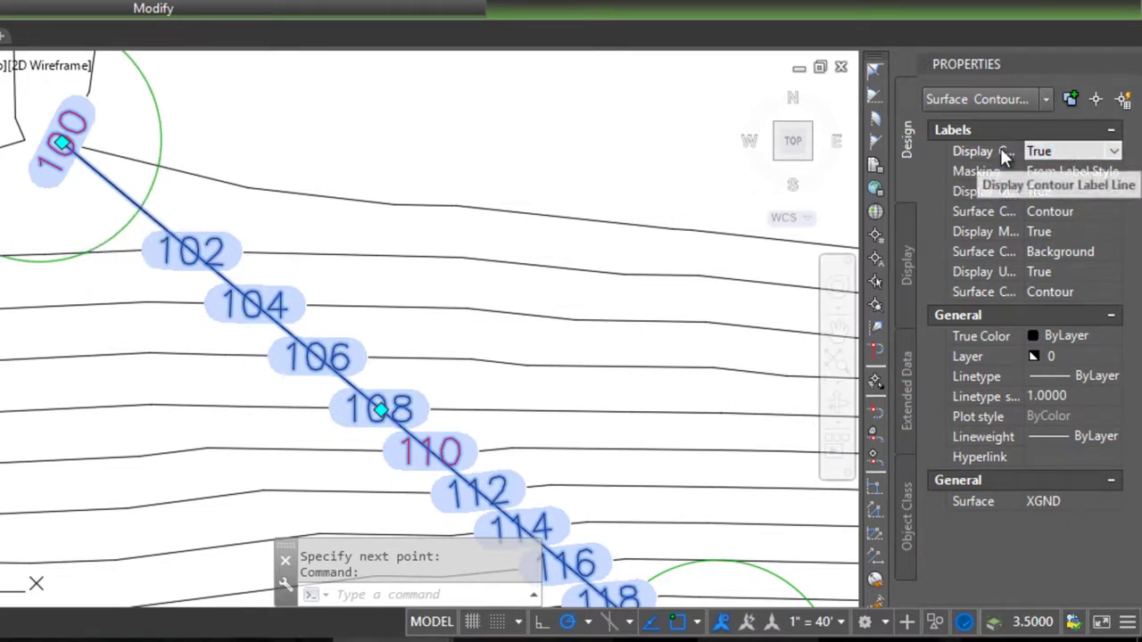
left_click(1086, 154)
left_click(1063, 170)
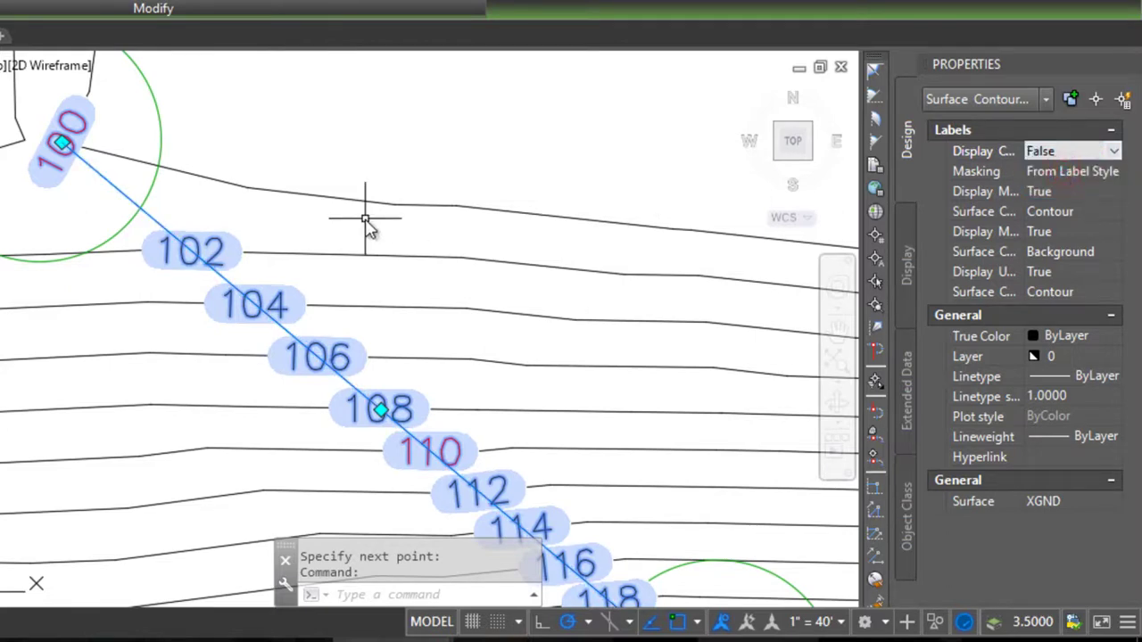
key("Escape")
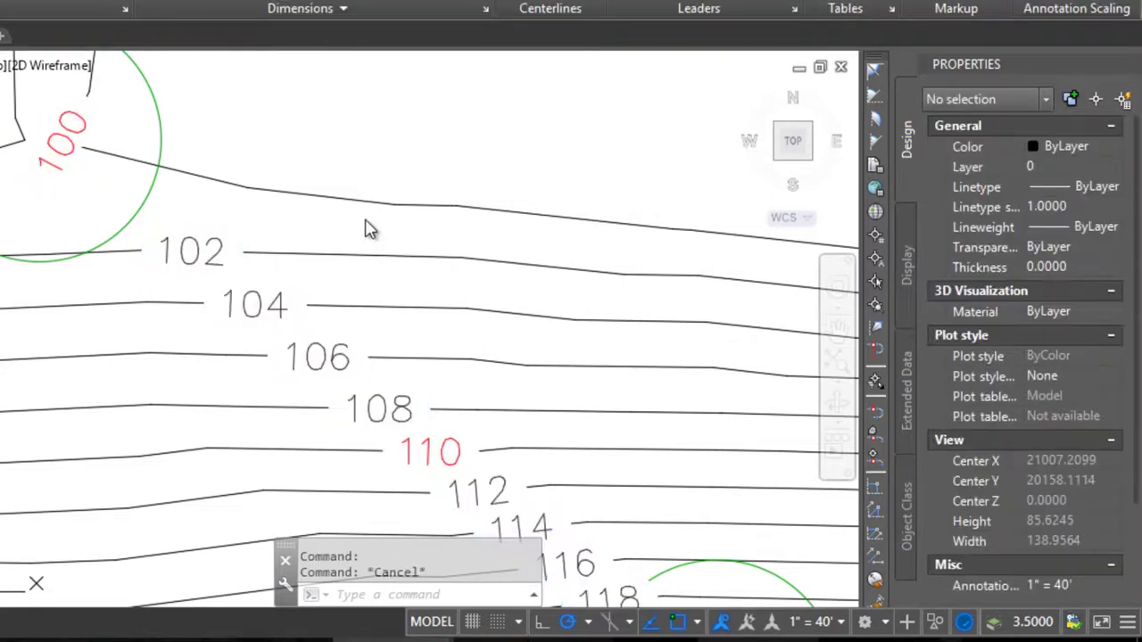
Step: Zoom out over the whole contour area and move the Add Labels dialog lower down
scroll(365, 244, "down", 4)
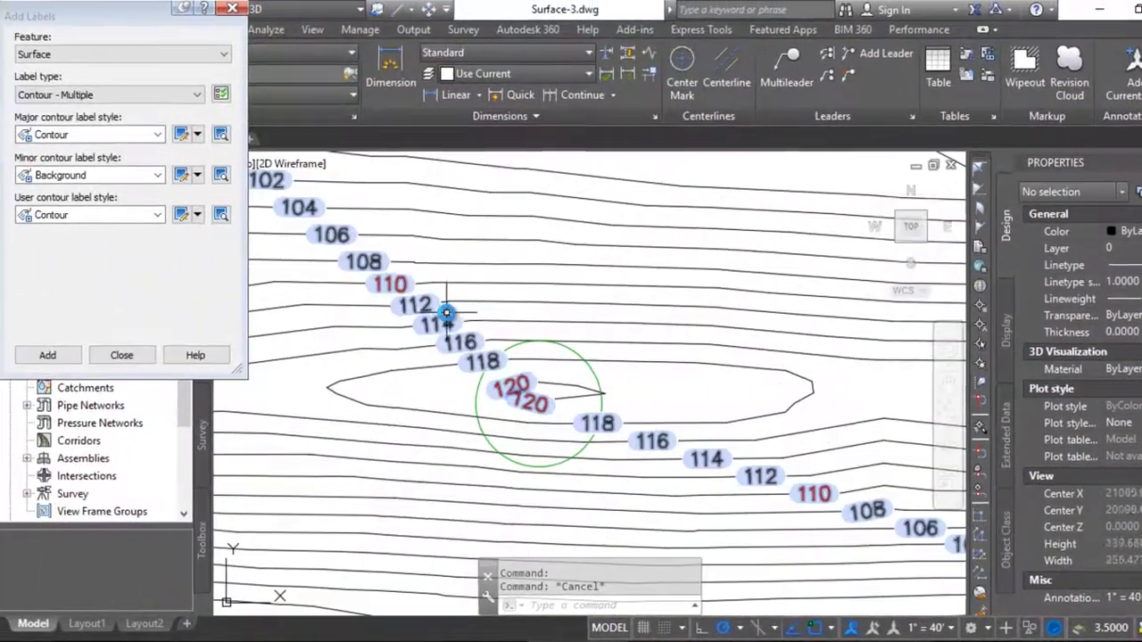
middle_click_drag(450, 309, 690, 353)
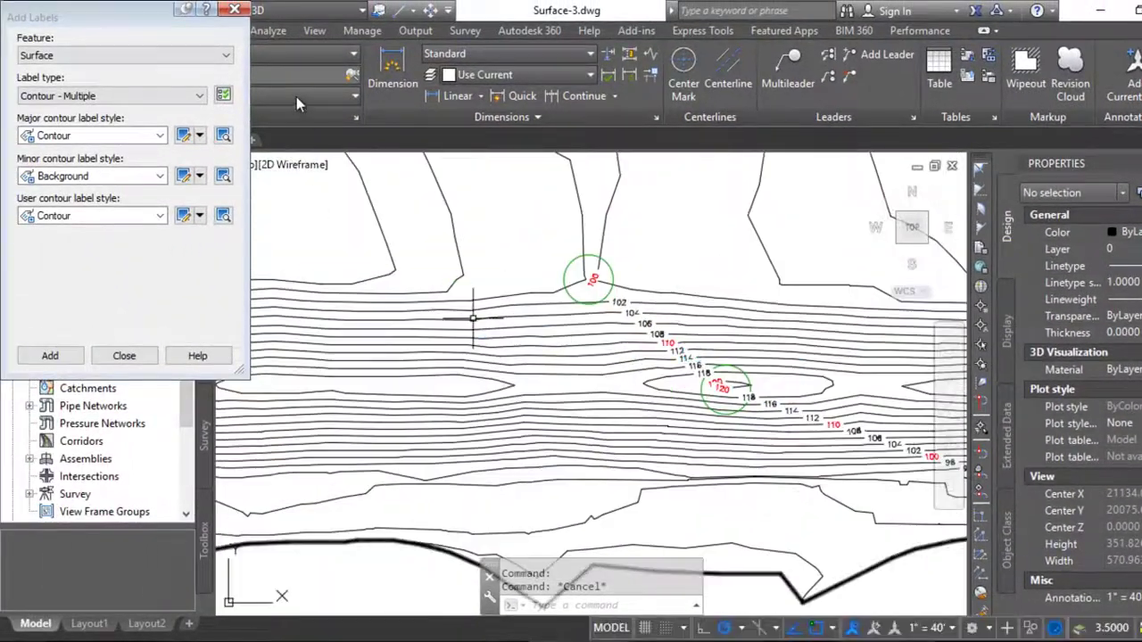
left_click(18, 11)
left_click_drag(62, 40, 143, 168)
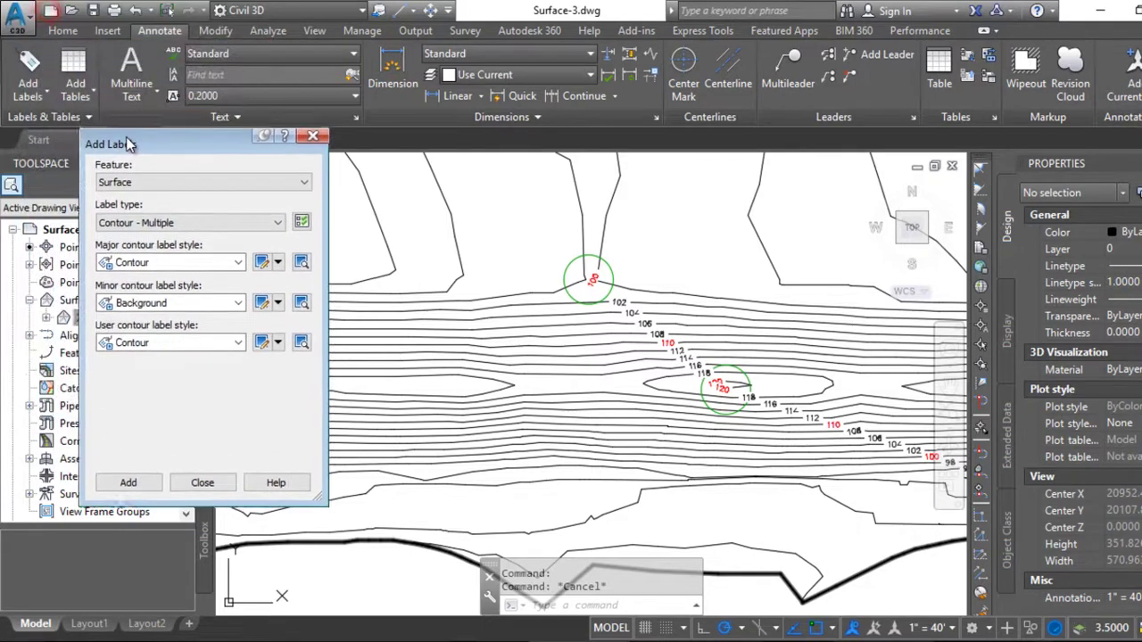
left_click(69, 32)
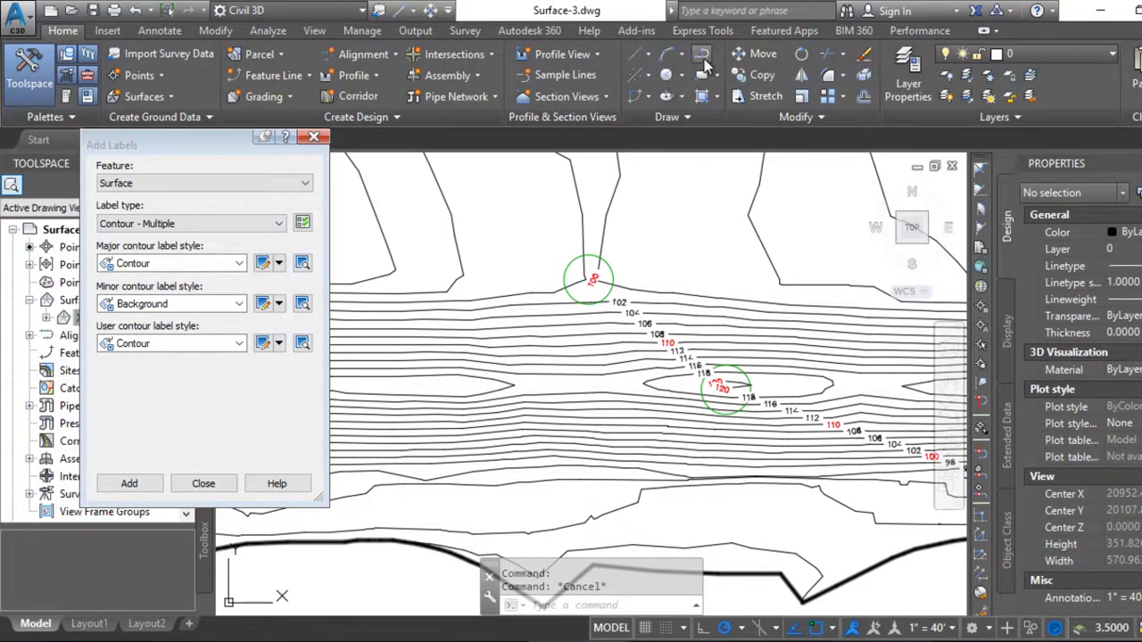
Step: Draw a five-vertex zigzag polyline across the contours left of the existing labels
left_click(702, 54)
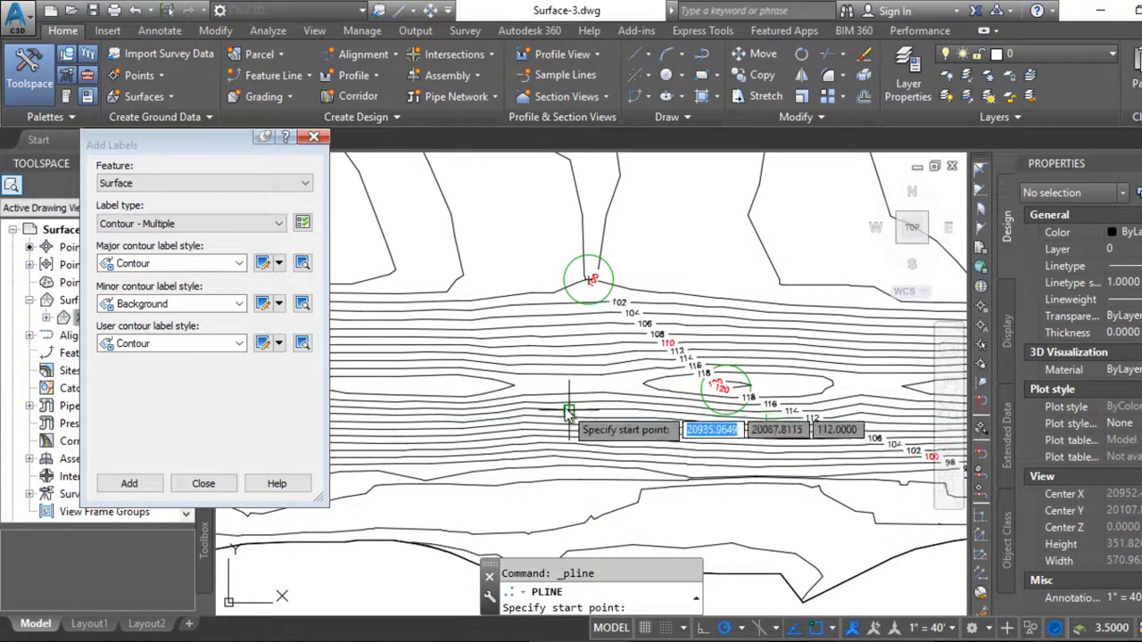
middle_click_drag(571, 399, 655, 395)
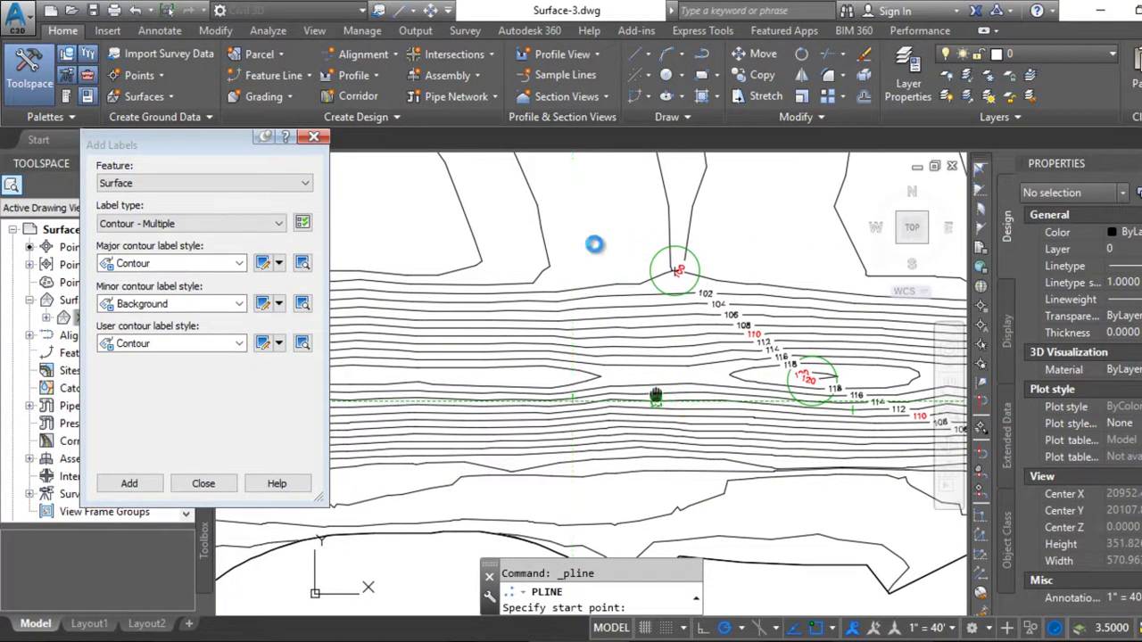
middle_click_drag(523, 288, 572, 291)
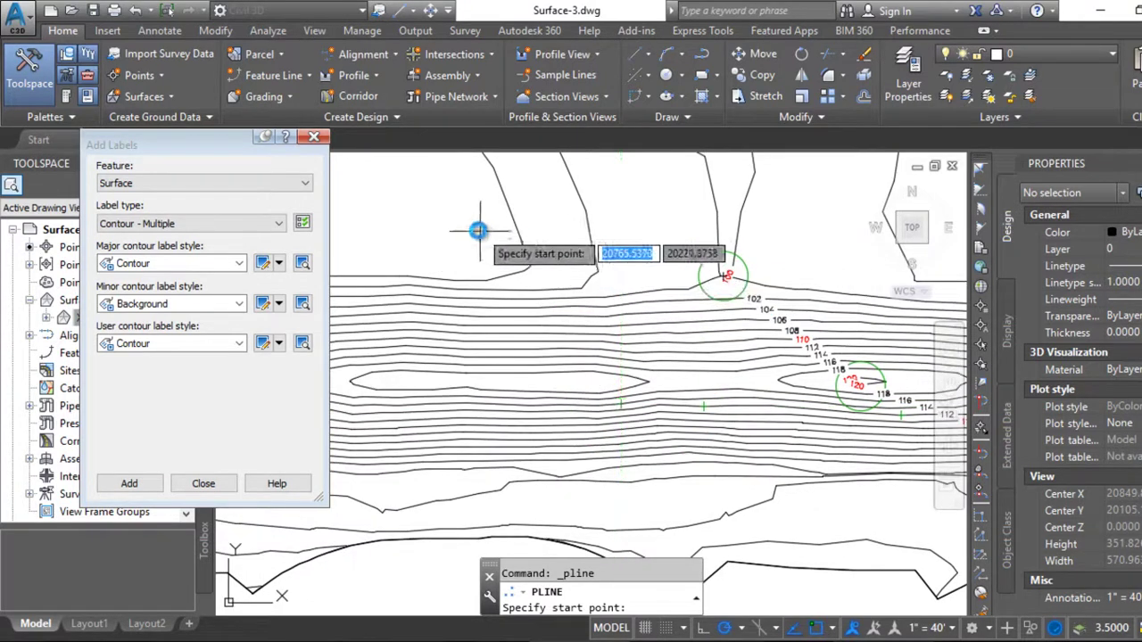
left_click(459, 197)
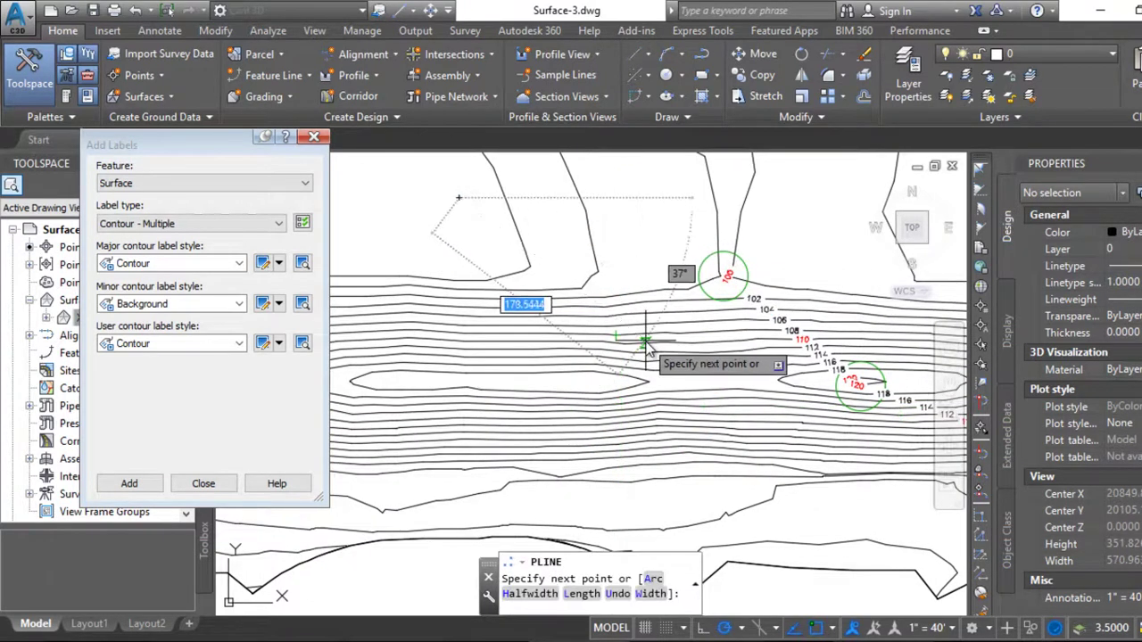
left_click(647, 342)
left_click(531, 461)
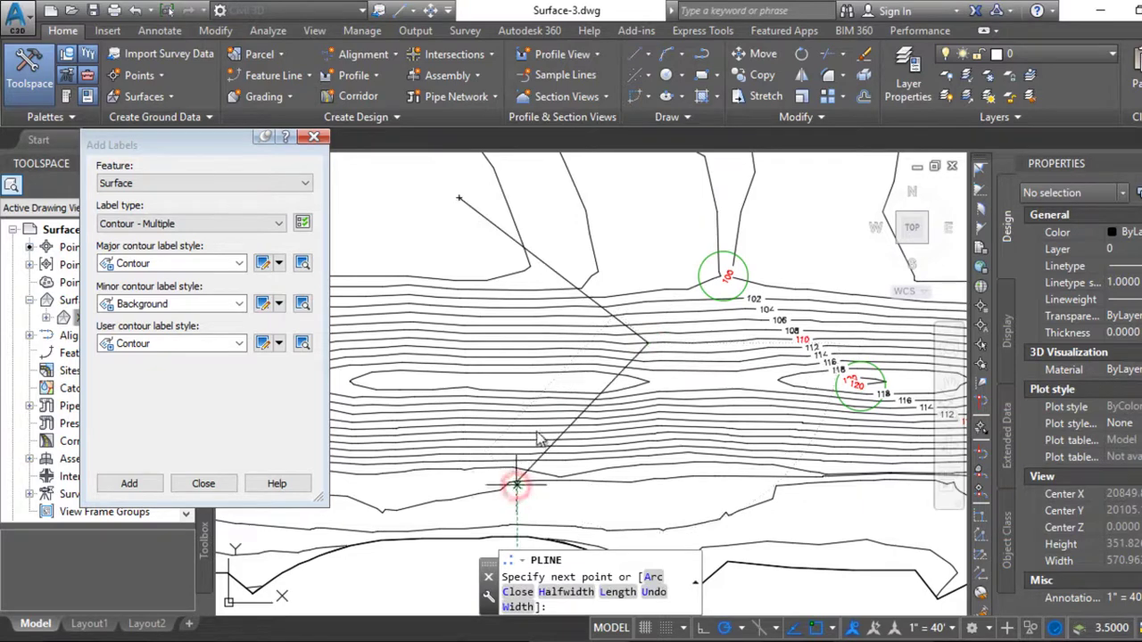
mouse_move(523, 466)
middle_mouse_down()
mouse_move(785, 359)
mouse_move(739, 377)
middle_mouse_up()
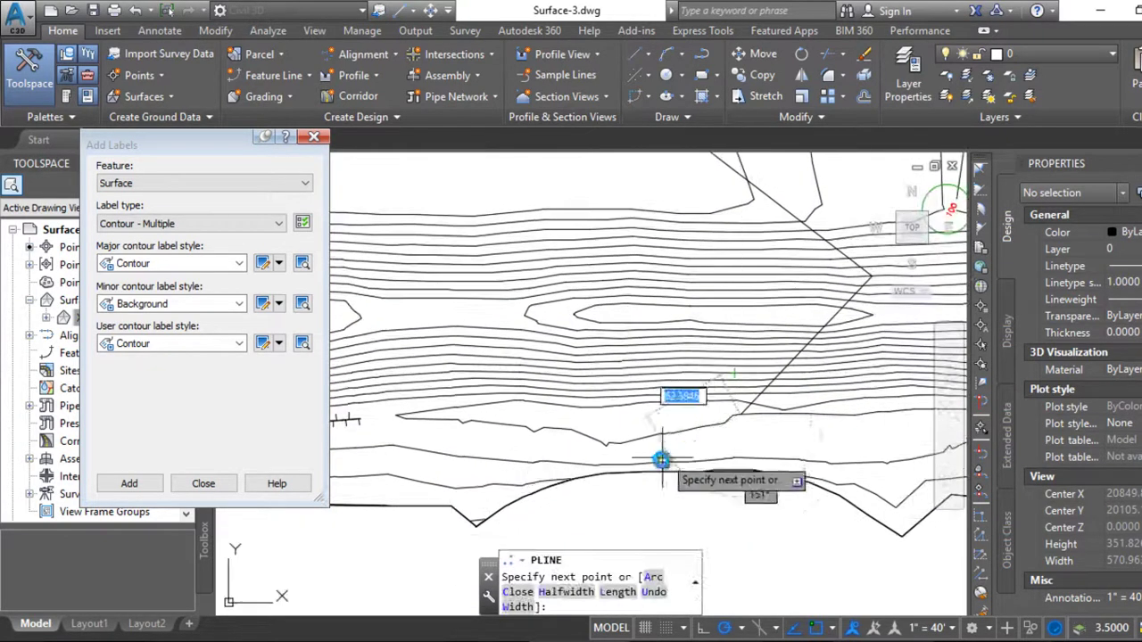
left_click(588, 518)
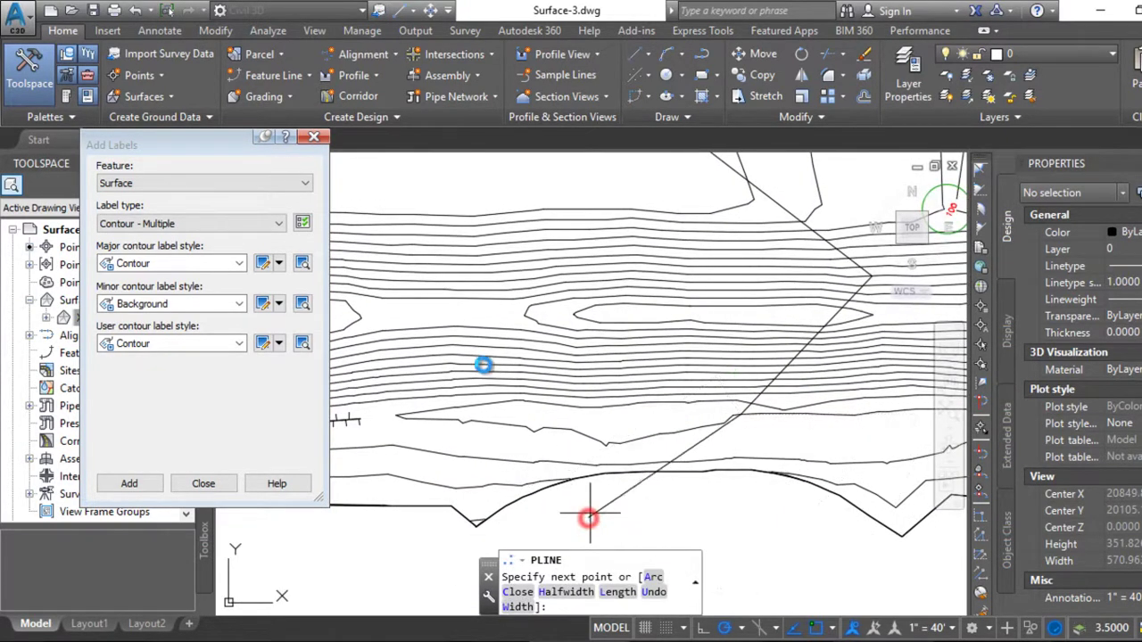
left_click(431, 265)
key("Return")
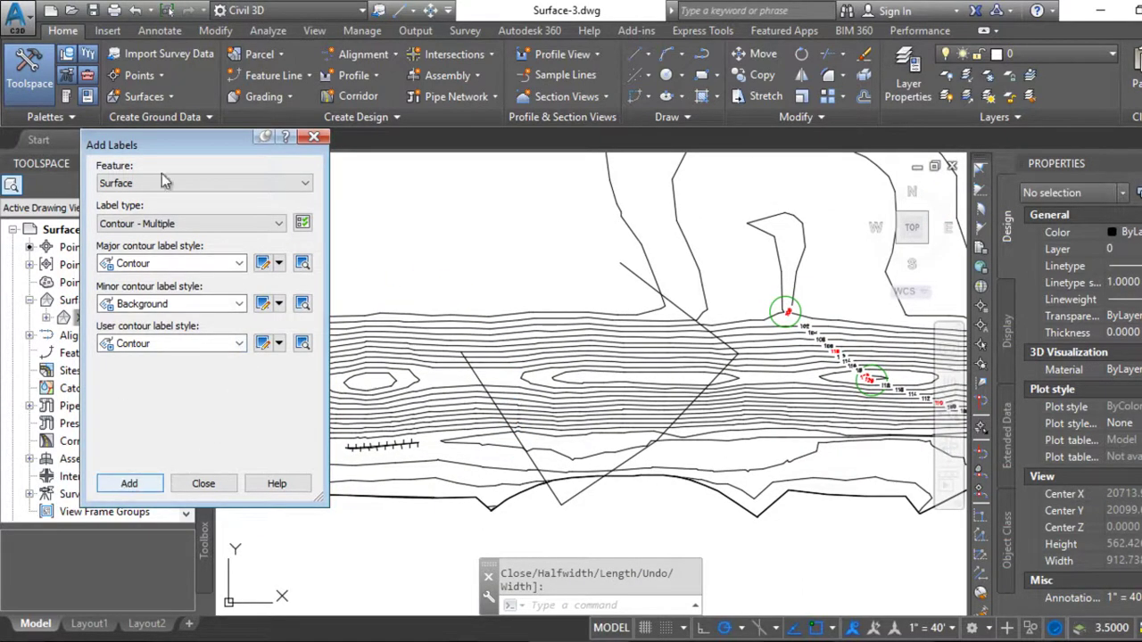
Step: Convert the zigzag polyline into a contour label group, erasing the original polyline
left_click(140, 492)
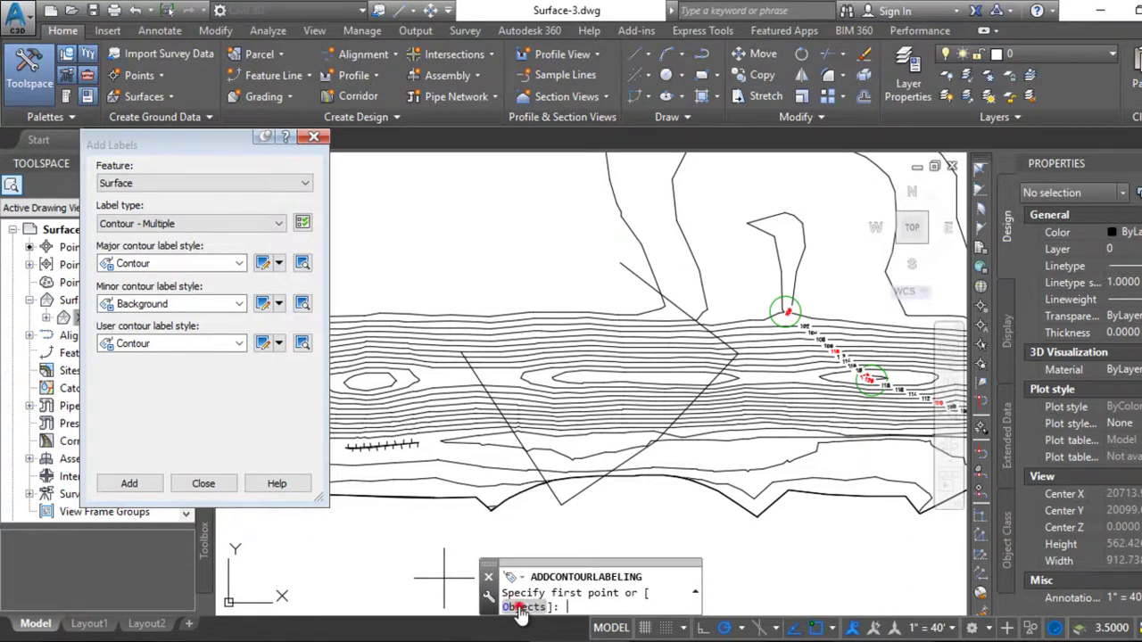
left_click(519, 608)
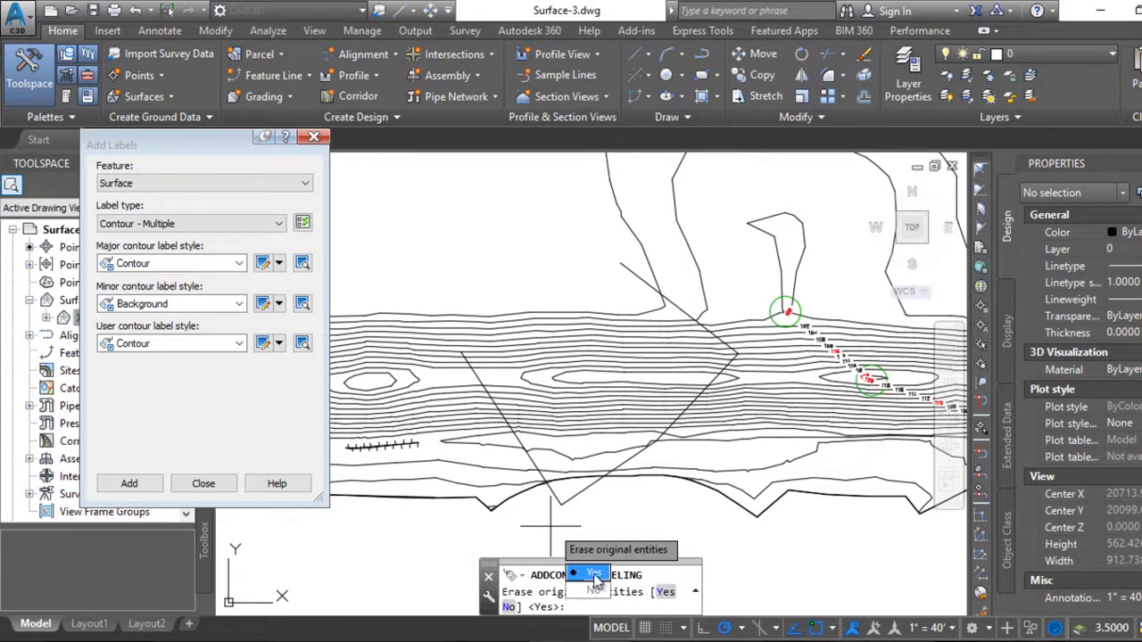
left_click(595, 575)
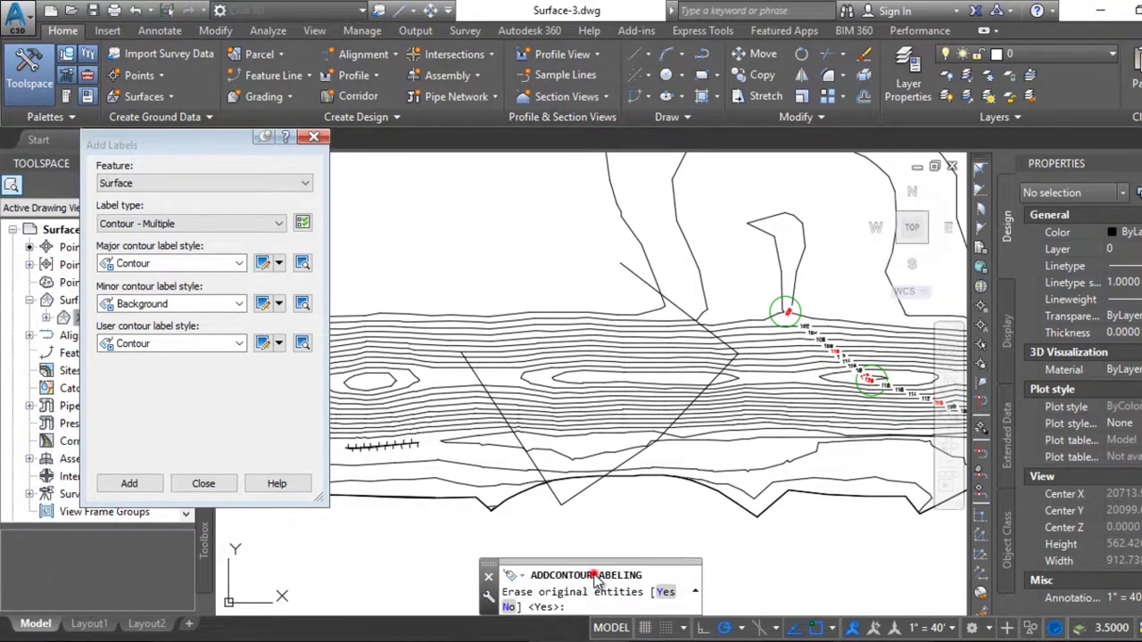
left_click(583, 493)
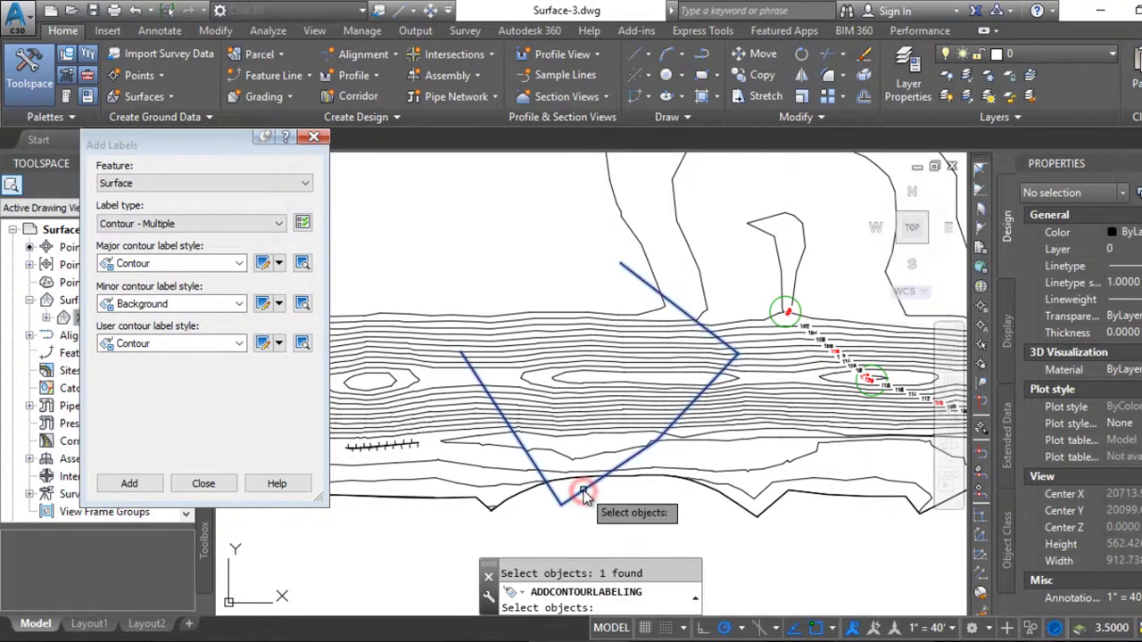
key("Return")
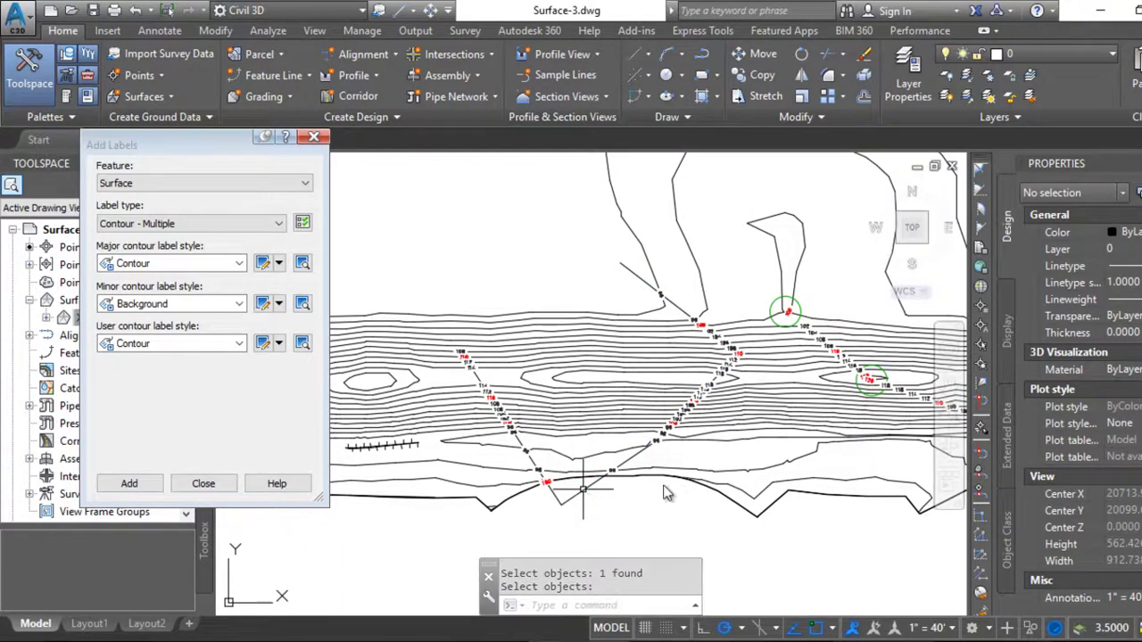
scroll(757, 338, "up", 1)
scroll(754, 348, "up", 1)
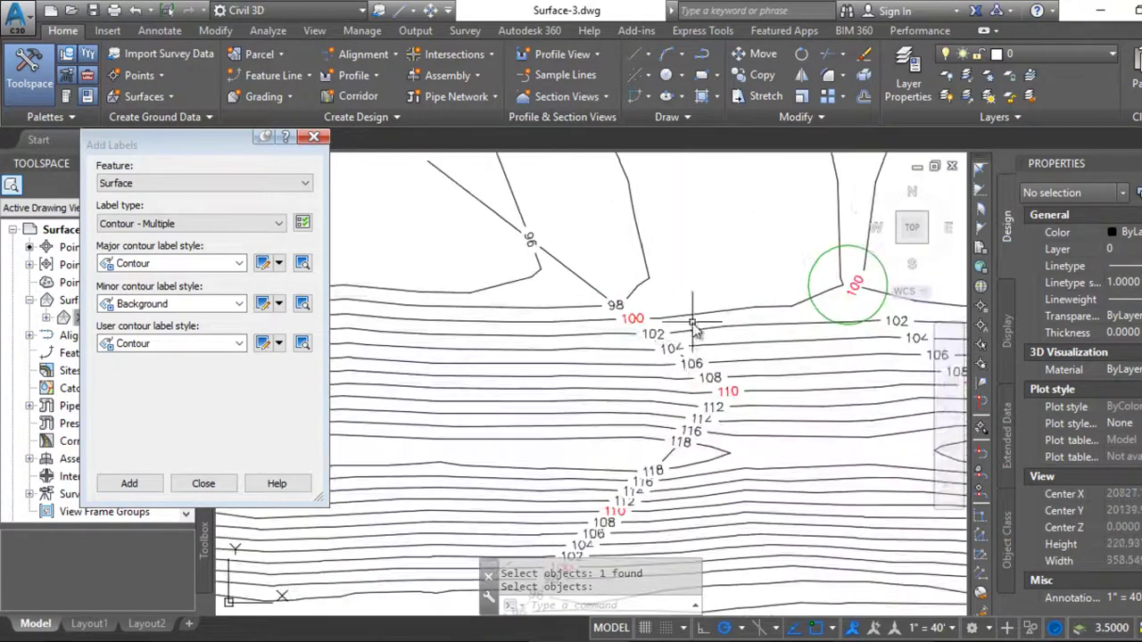
scroll(752, 361, "up", 1)
scroll(765, 408, "up", 1)
scroll(766, 408, "down", 2)
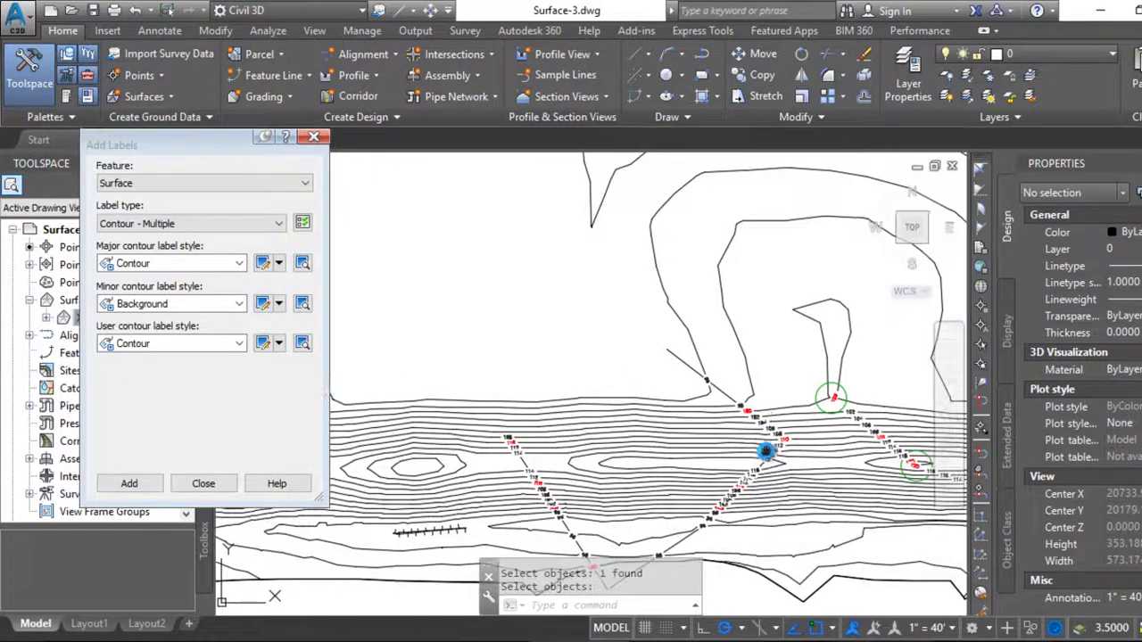
scroll(768, 453, "down", 1)
scroll(686, 403, "down", 1)
scroll(737, 398, "up", 2)
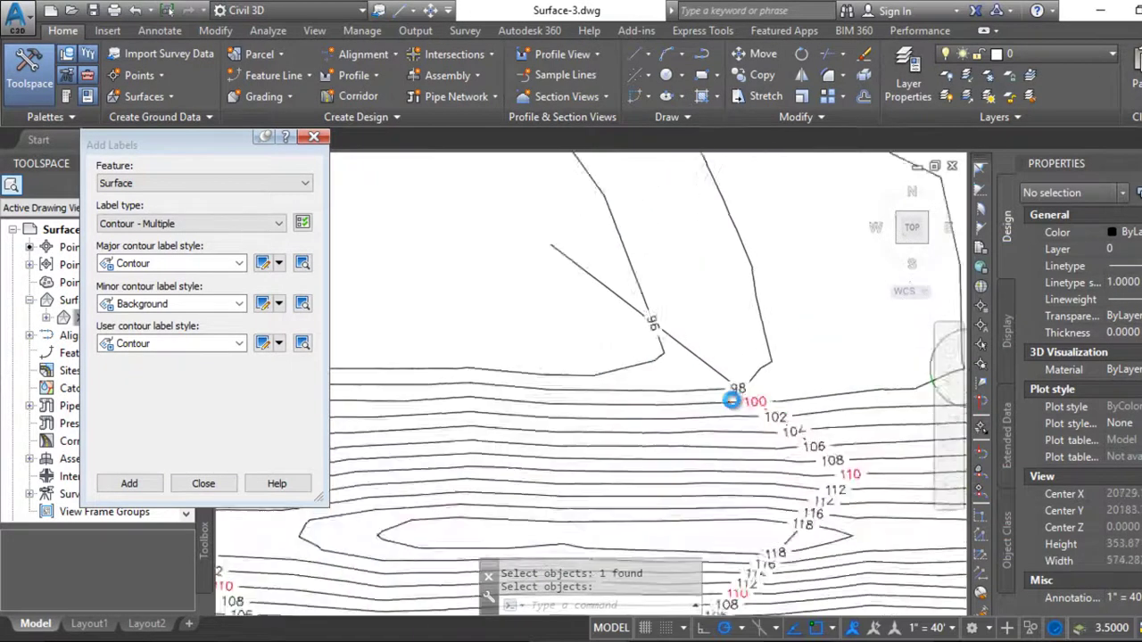
scroll(787, 395, "up", 1)
scroll(771, 394, "down", 1)
middle_click_drag(772, 394, 682, 382)
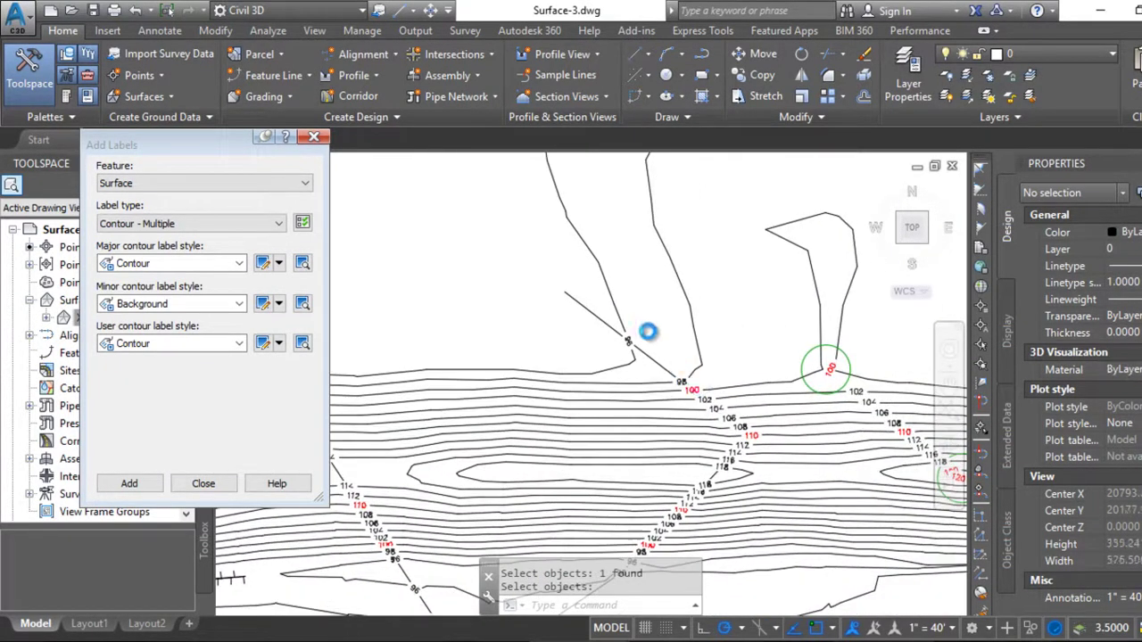
left_click(593, 312)
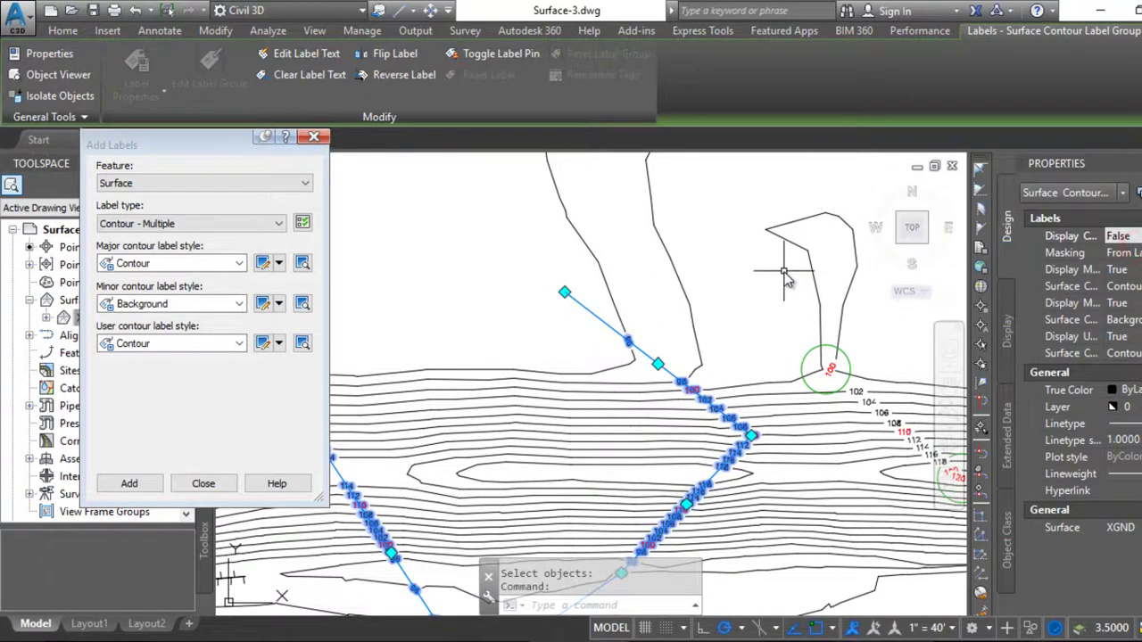
key("Escape")
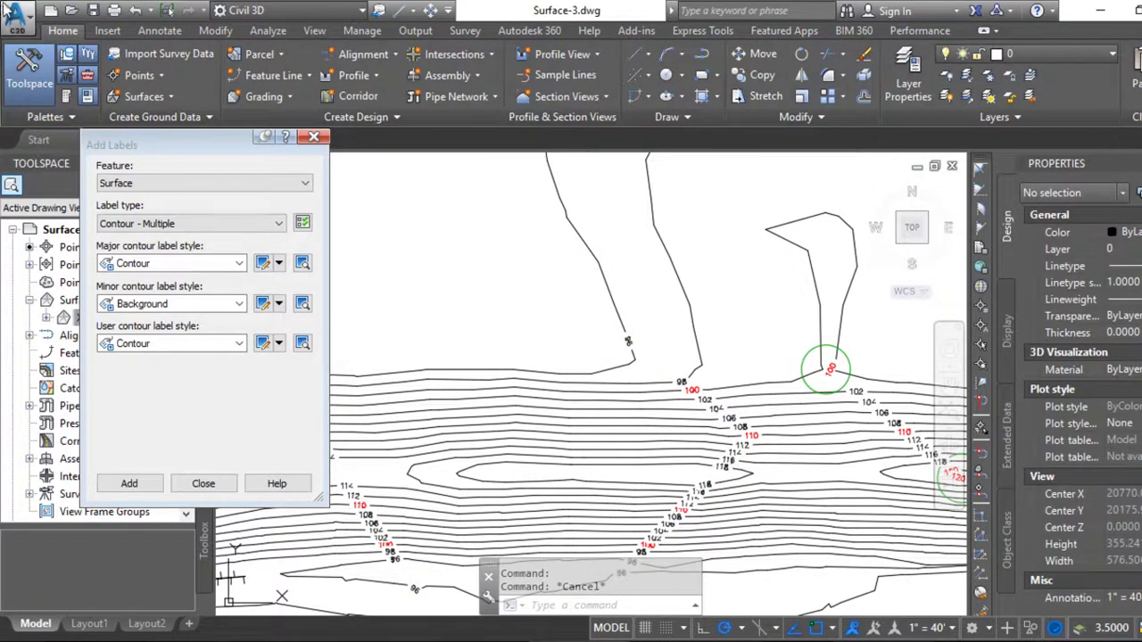